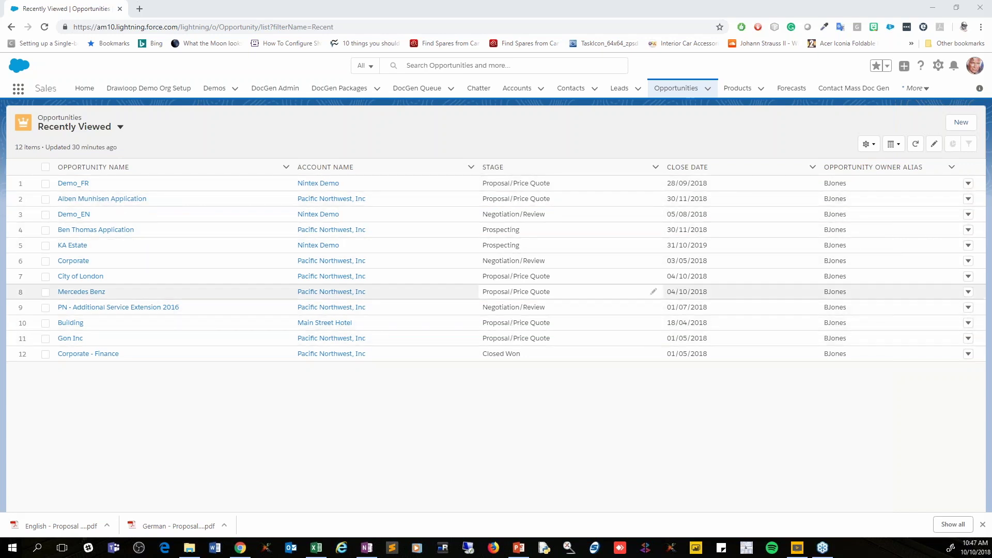
# - Open the Demo_FR opportunity and review its details, language setting and products
pyautogui.click(74, 184)
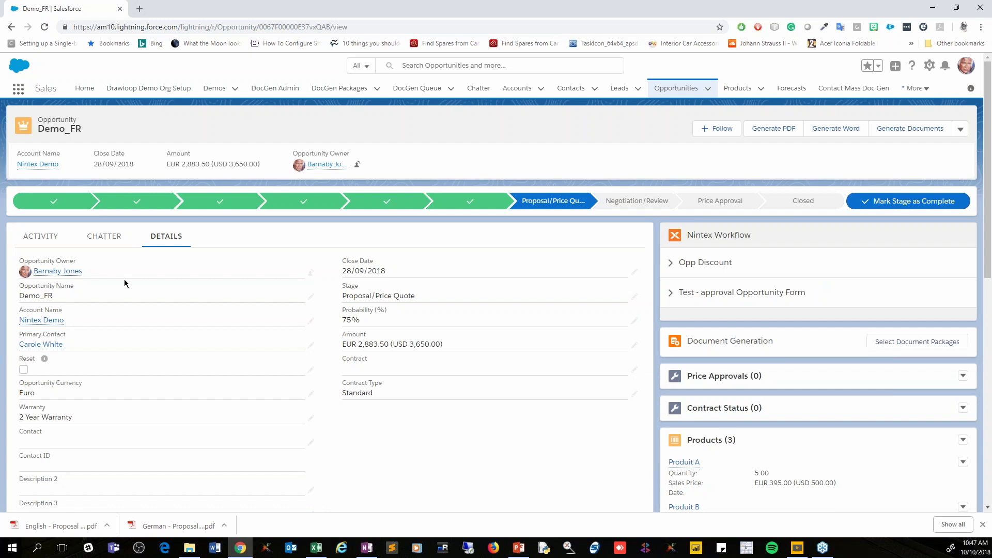
pyautogui.scroll(-2, 124, 283)
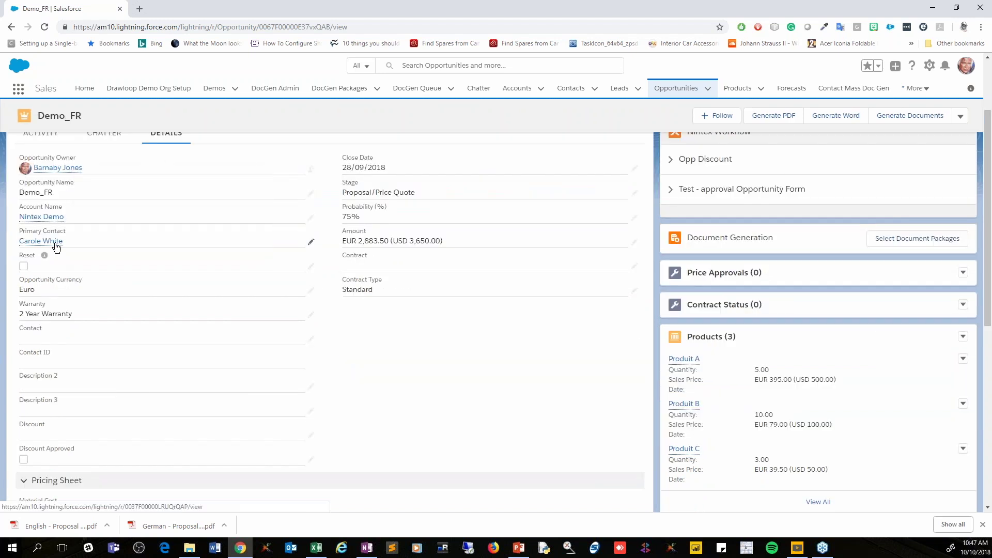
pyautogui.scroll(-4, 385, 288)
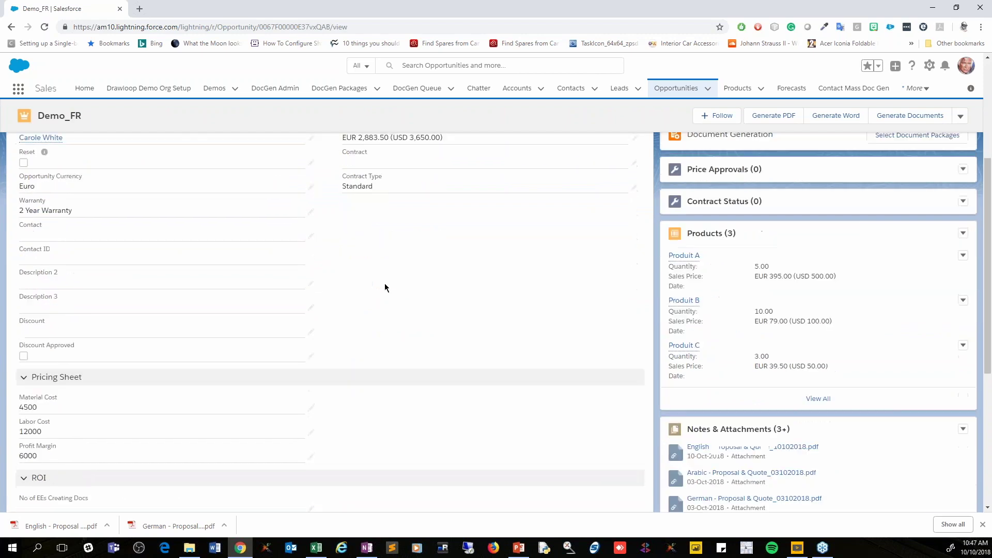
pyautogui.scroll(-3, 384, 288)
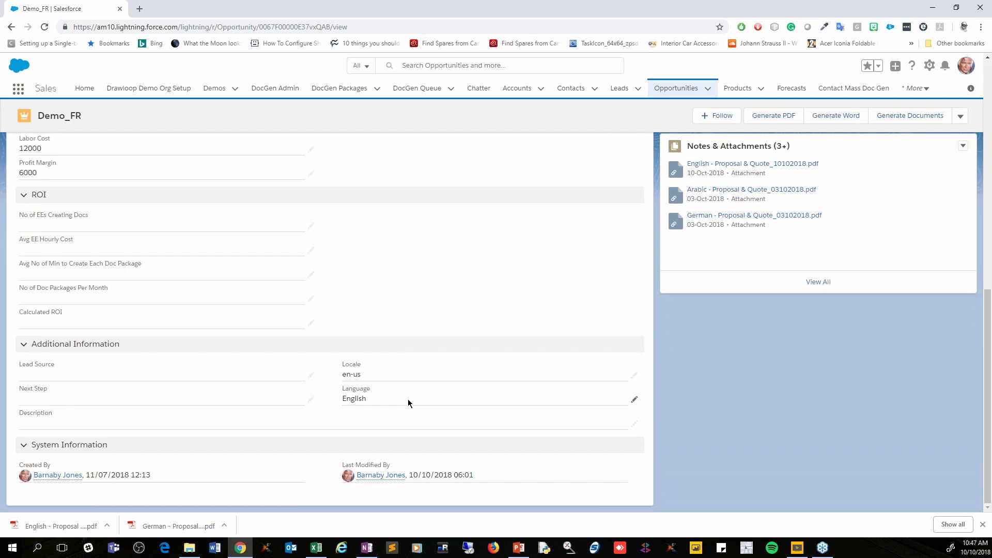
pyautogui.scroll(7, 409, 403)
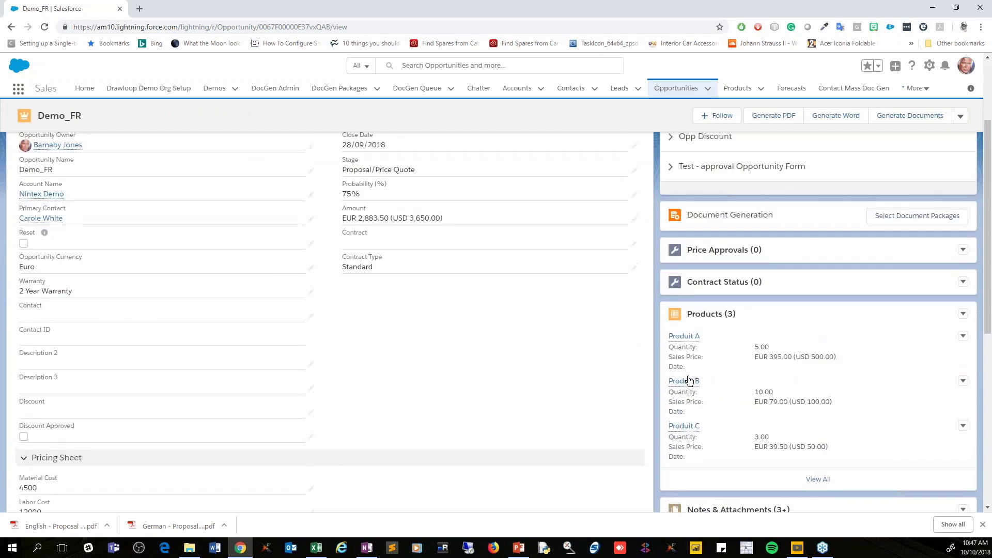
pyautogui.scroll(2, 734, 362)
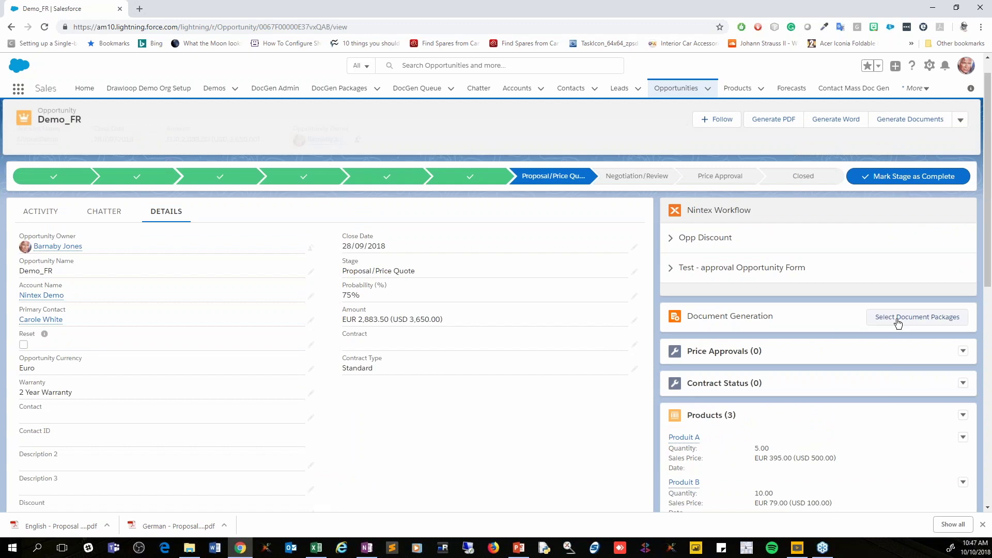
# - Select the Language - DemoNintex document package for generating the opportunity's document
pyautogui.click(898, 323)
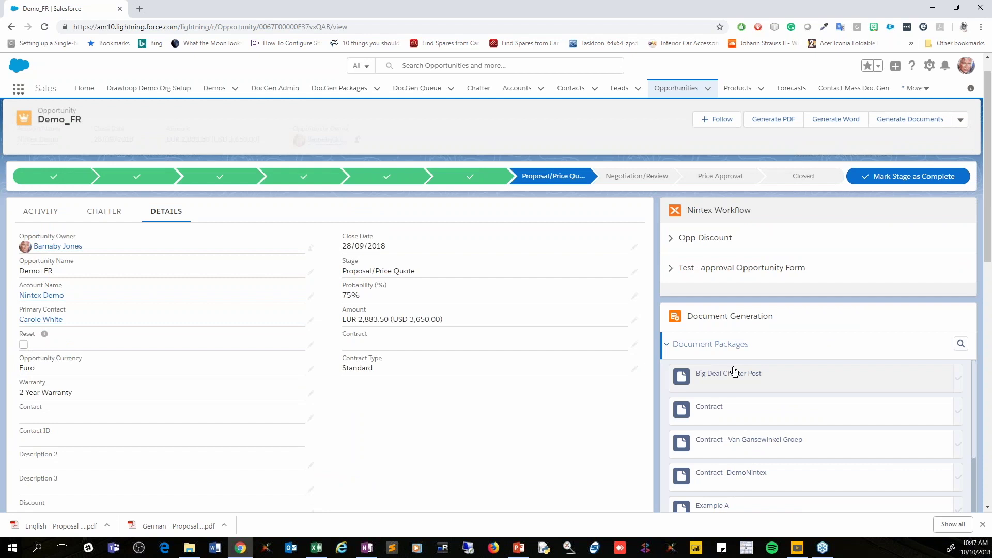
pyautogui.scroll(-4, 796, 372)
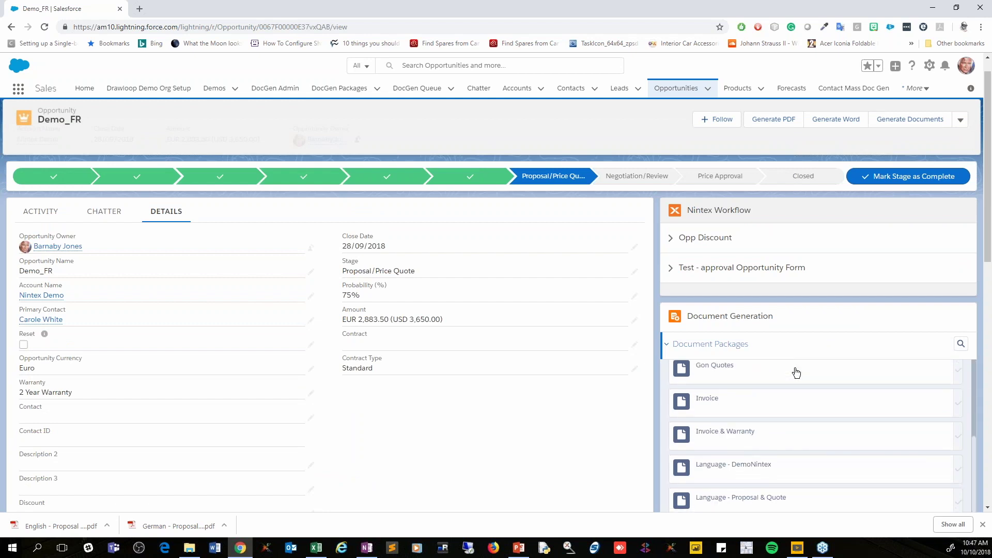
pyautogui.click(744, 468)
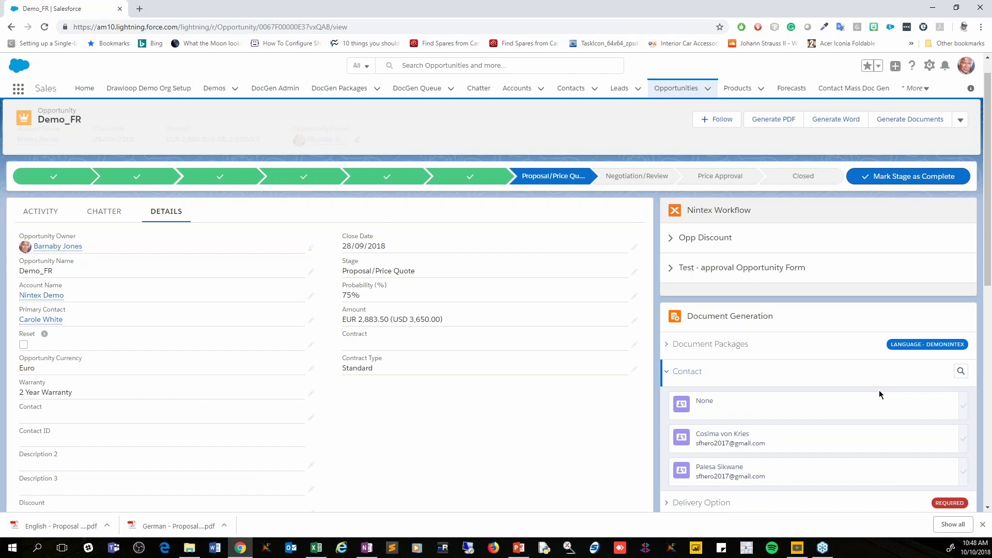
# - Set the contact to None and the delivery option to Download PDF, and run the document package
pyautogui.scroll(-2, 879, 397)
pyautogui.click(722, 308)
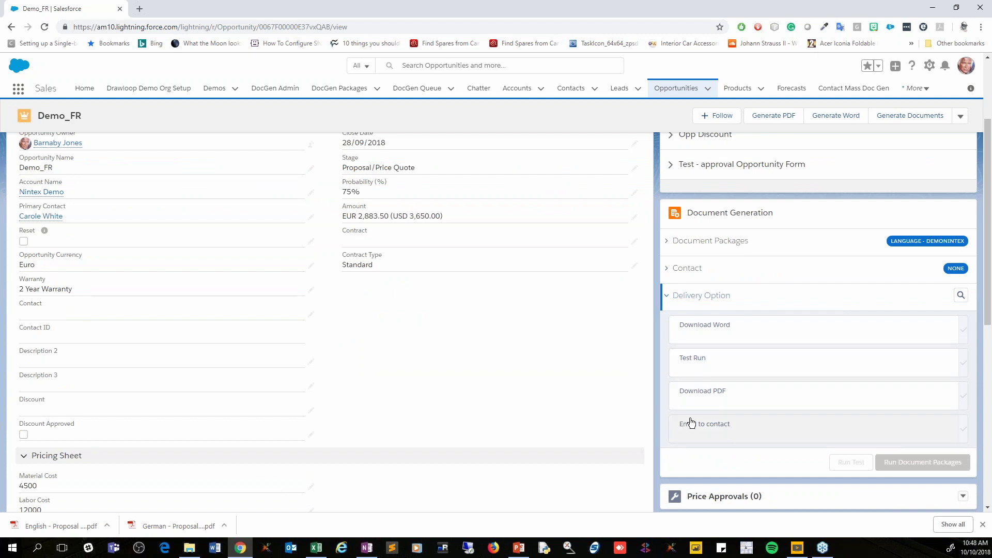
pyautogui.click(703, 397)
pyautogui.scroll(-3, 789, 383)
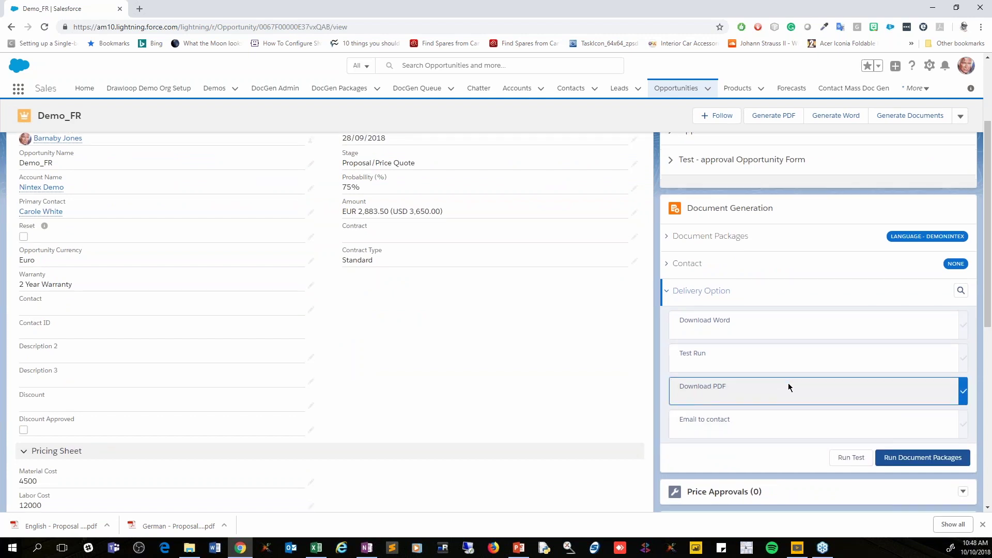
pyautogui.click(903, 309)
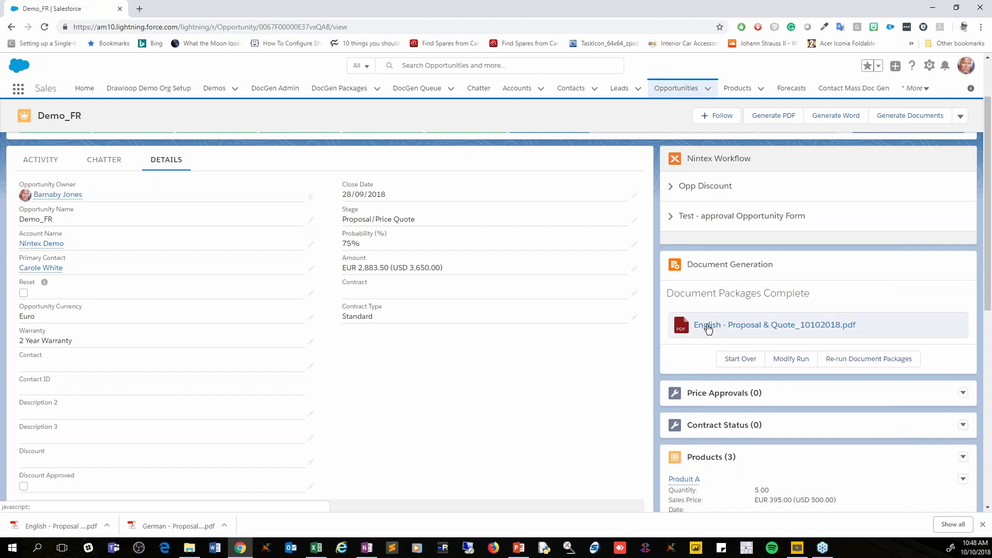
# - Download the generated English - Proposal & Quote_10102018.pdf and open it in the browser
pyautogui.click(731, 326)
pyautogui.click(59, 527)
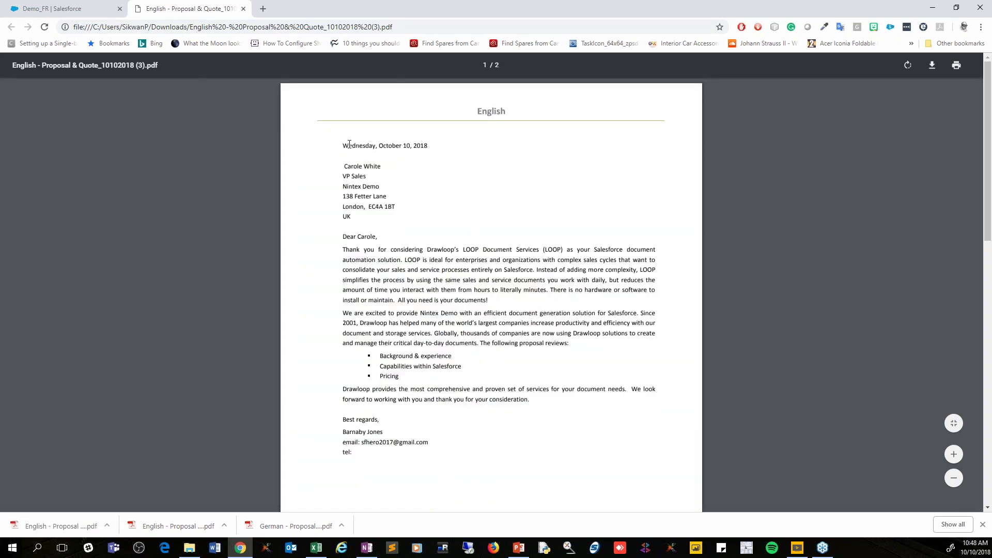
pyautogui.click(46, 527)
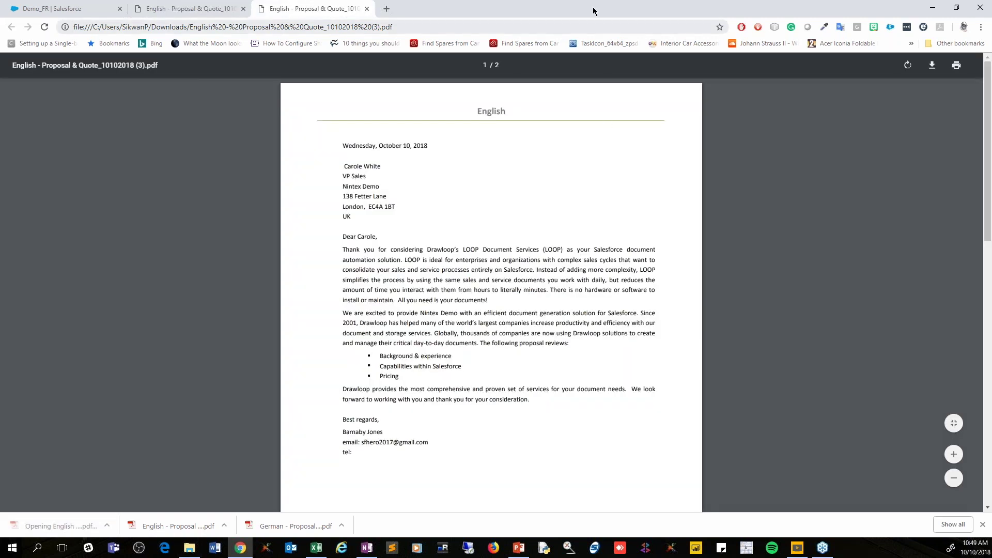
# - Arrange the English proposal PDF side by side with the Word template NintexDemo_Proposal & Quote - English.docx
pyautogui.moveTo(585, 10); pyautogui.dragTo(1, 31)
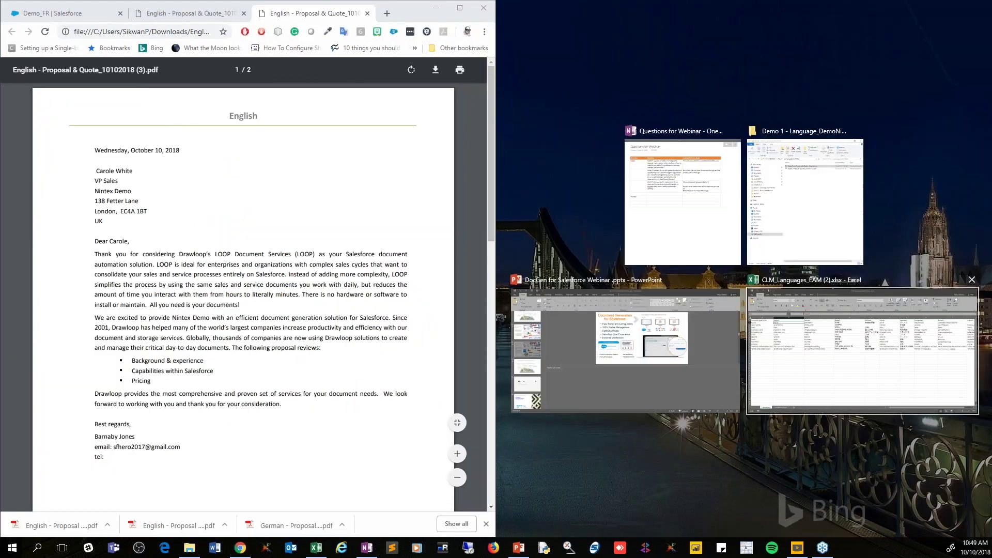
pyautogui.press('Escape')
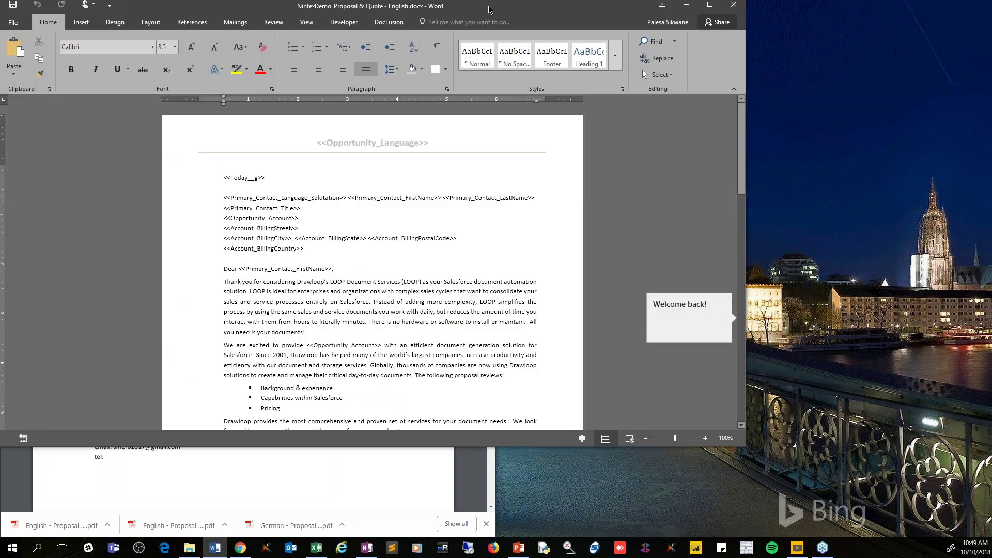
pyautogui.press('super+Right')
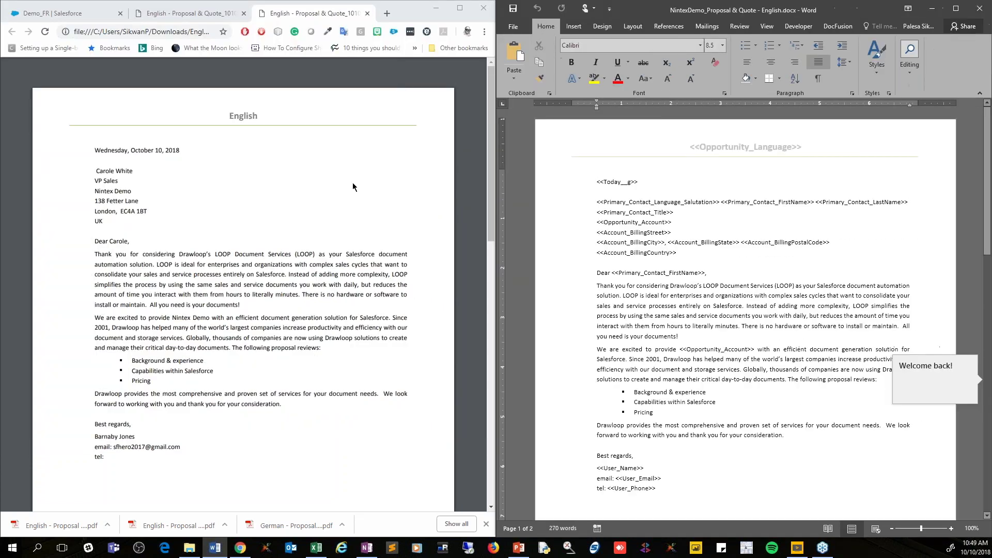
# - Compare the template's date, contact salutation, billing address and greeting merge fields with the generated PDF
pyautogui.moveTo(641, 182); pyautogui.dragTo(594, 181)
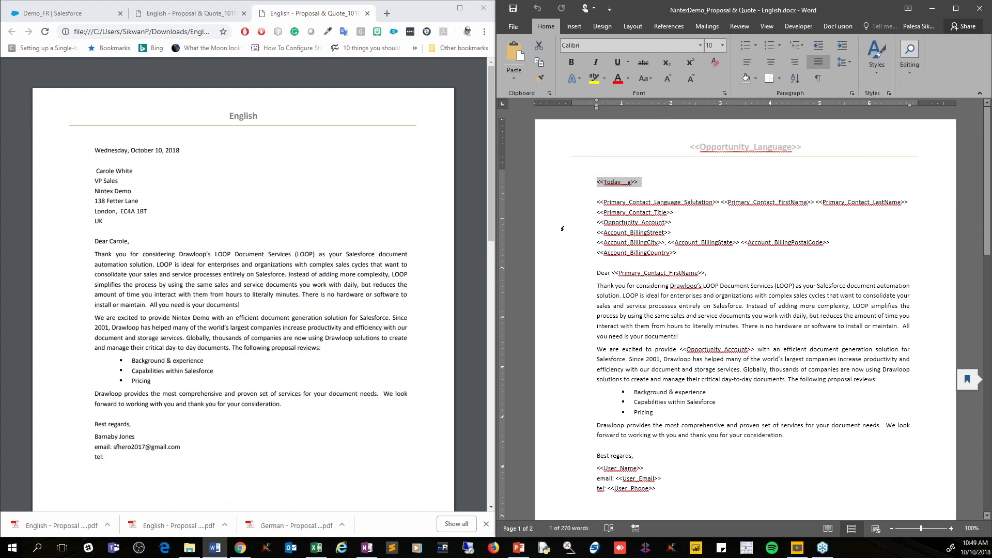
pyautogui.moveTo(620, 203); pyautogui.dragTo(714, 203)
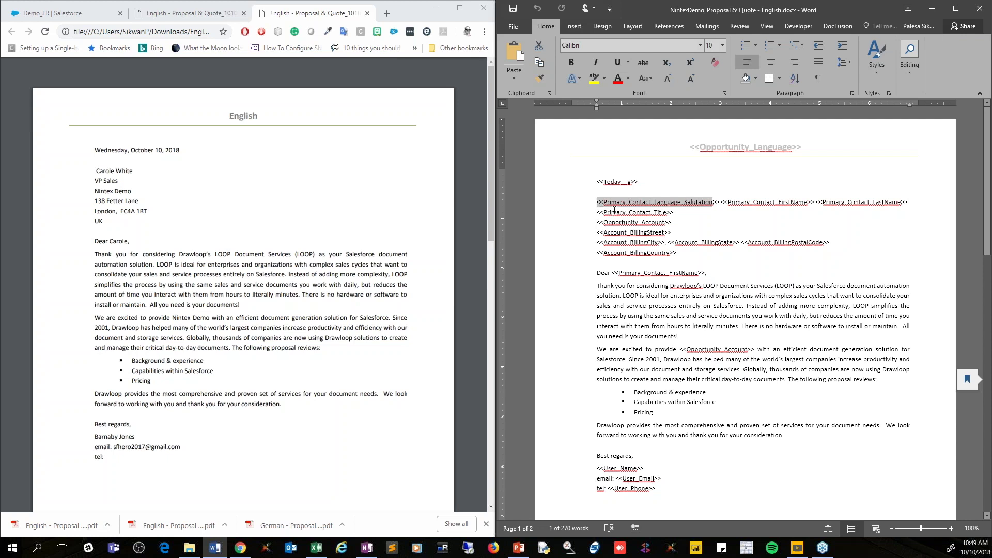
pyautogui.moveTo(604, 233); pyautogui.dragTo(627, 232)
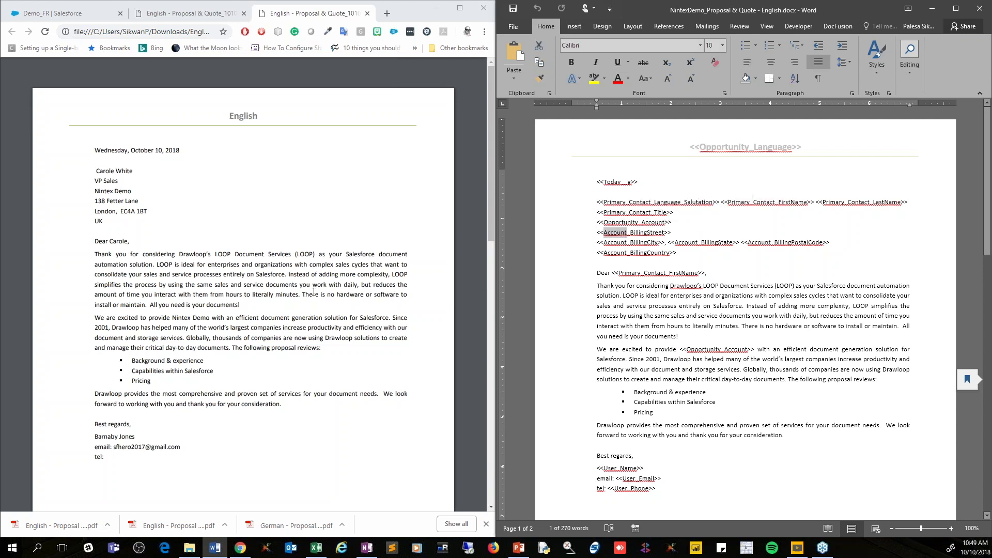
pyautogui.moveTo(694, 272); pyautogui.dragTo(609, 275)
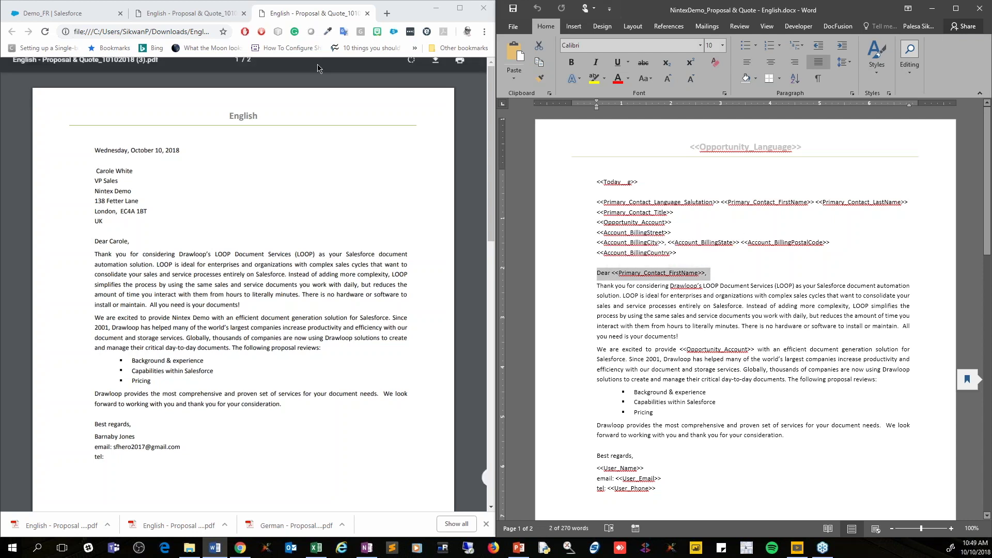
# - Return to the Demo_FR opportunity in a maximized browser window, set its Language to German and save the record
pyautogui.click(460, 8)
pyautogui.click(52, 8)
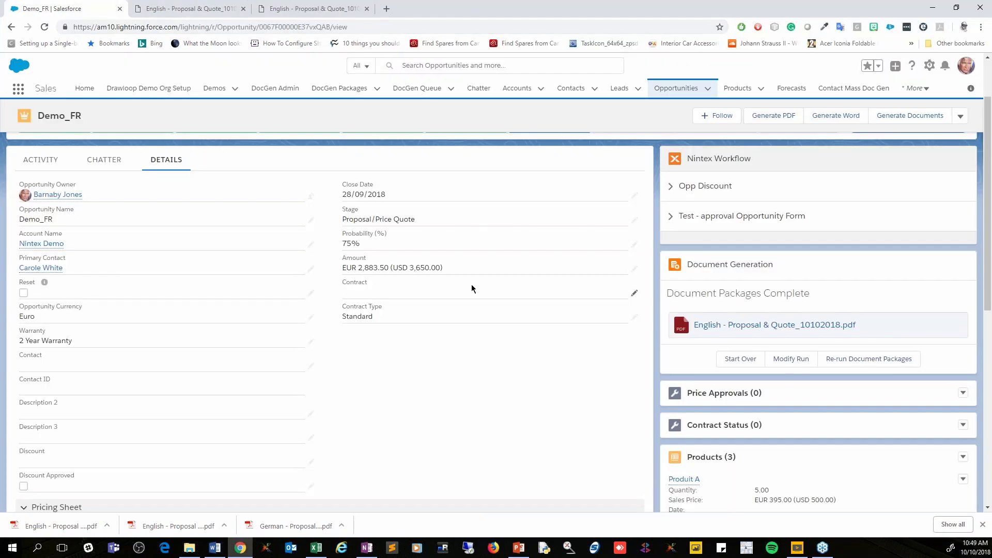
pyautogui.scroll(-6, 472, 287)
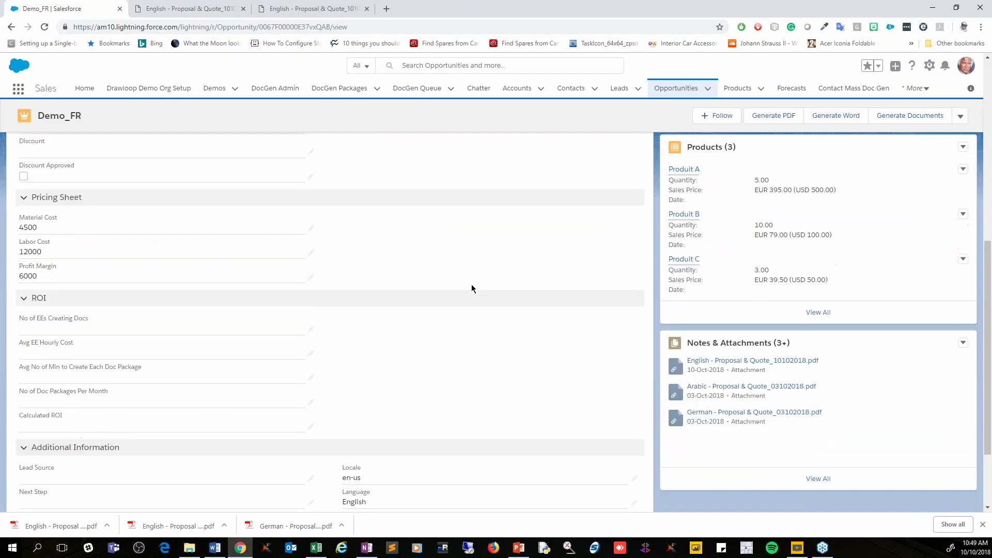
pyautogui.scroll(-2, 472, 288)
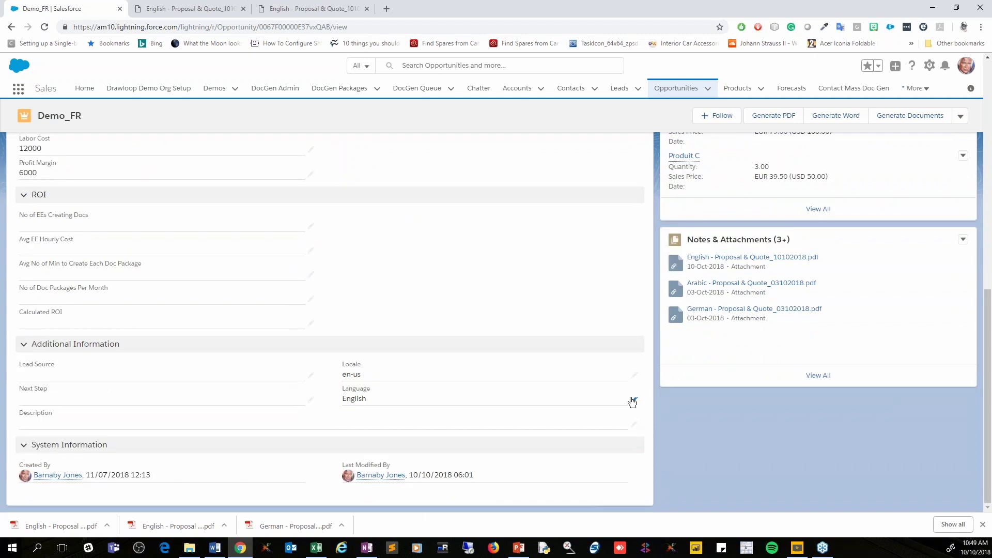
pyautogui.click(636, 401)
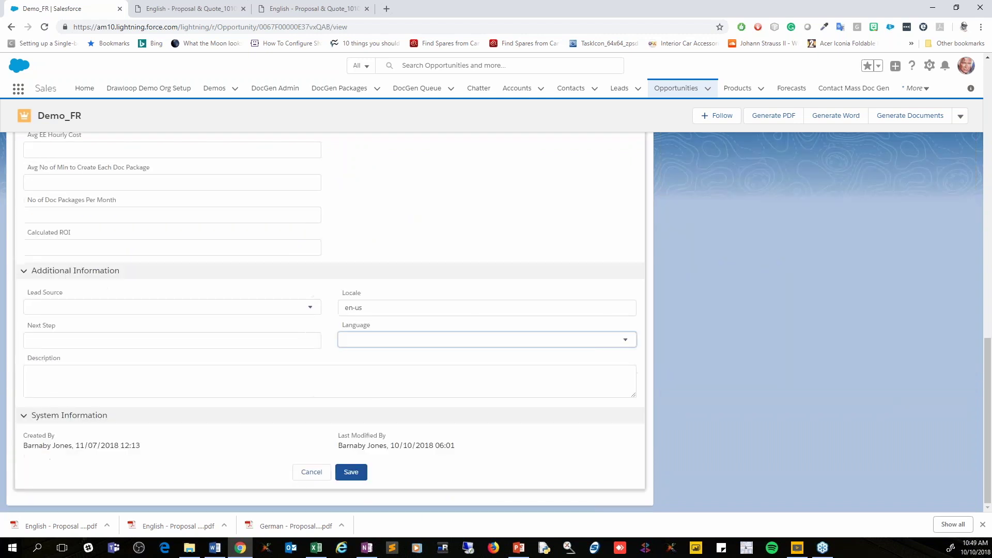
pyautogui.click(509, 343)
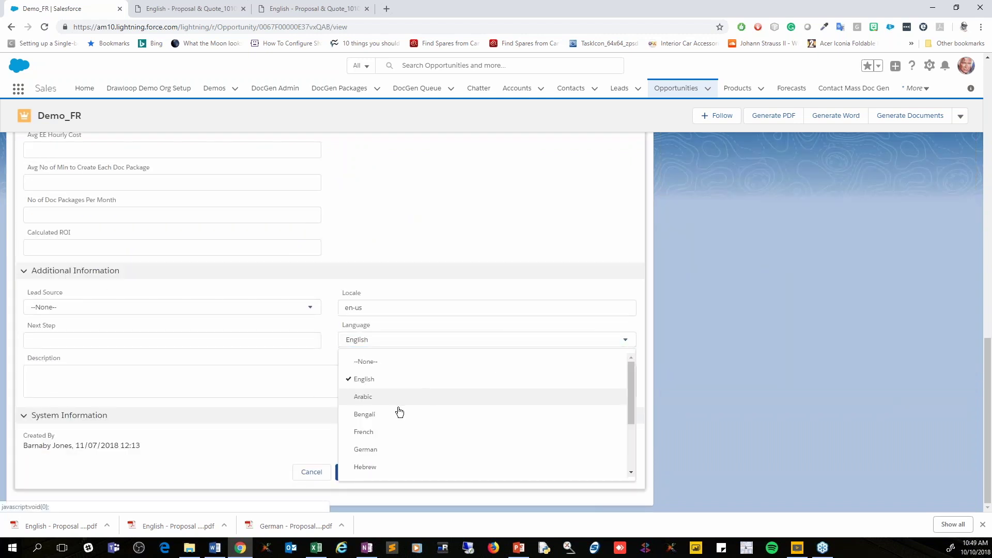
pyautogui.click(398, 450)
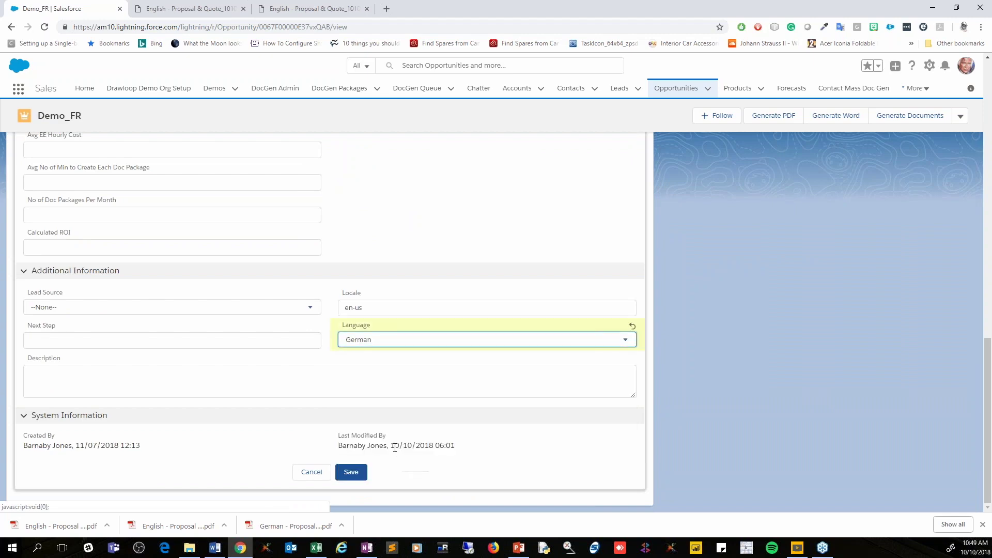
pyautogui.click(347, 480)
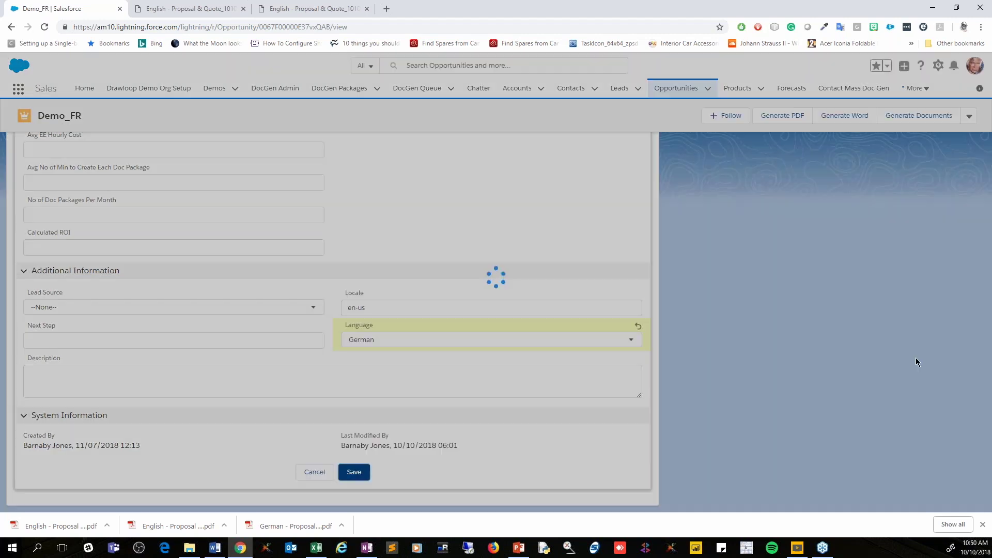
# - Re-run the document package for the opportunity to generate the German proposal and quote PDF
pyautogui.scroll(5, 838, 347)
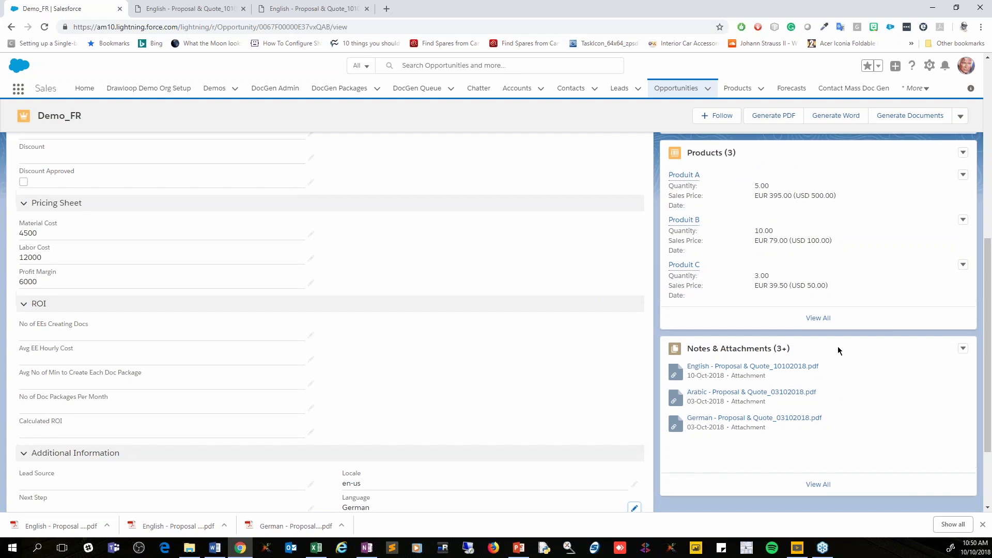
pyautogui.scroll(2, 839, 351)
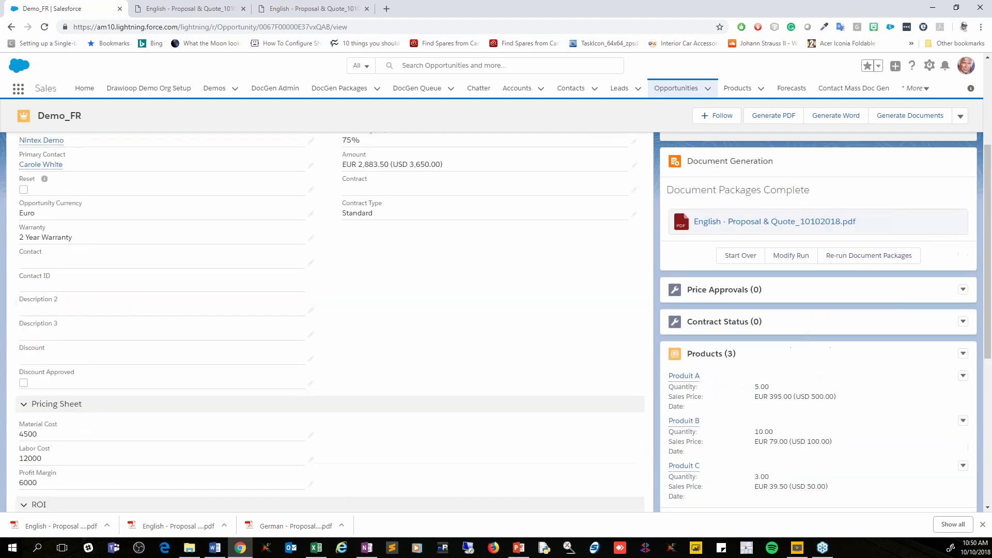
pyautogui.click(852, 256)
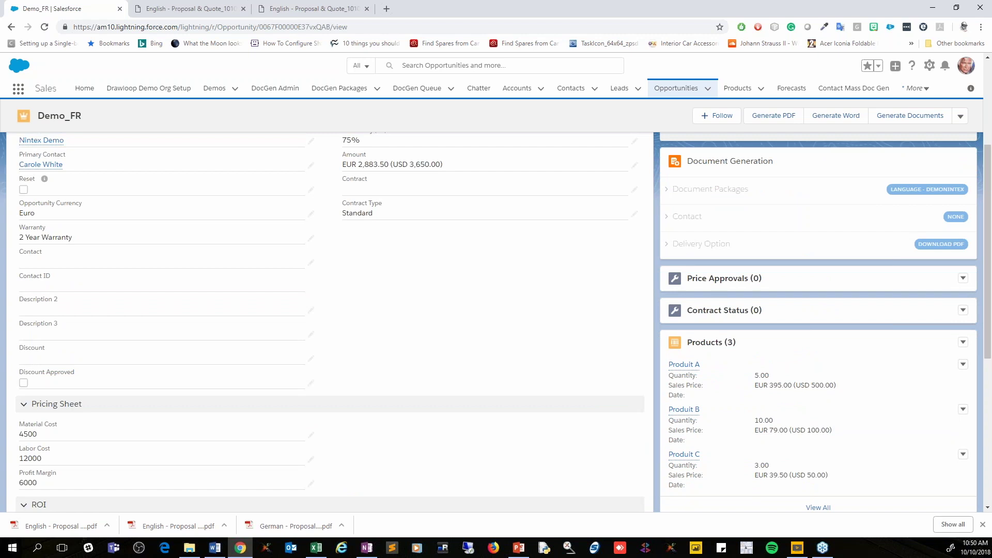
pyautogui.scroll(-3, 762, 259)
pyautogui.scroll(3, 723, 370)
pyautogui.scroll(-1, 723, 369)
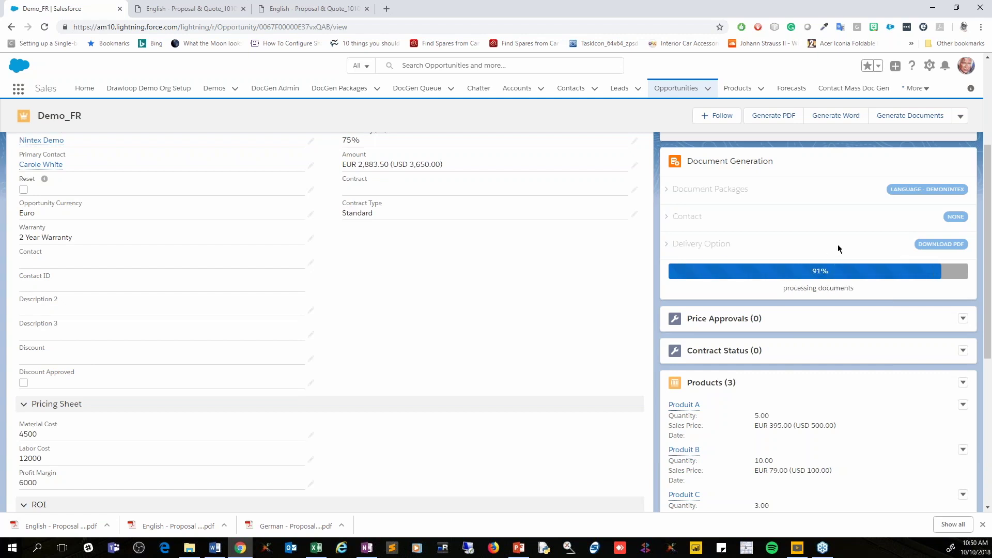
pyautogui.scroll(1, 842, 280)
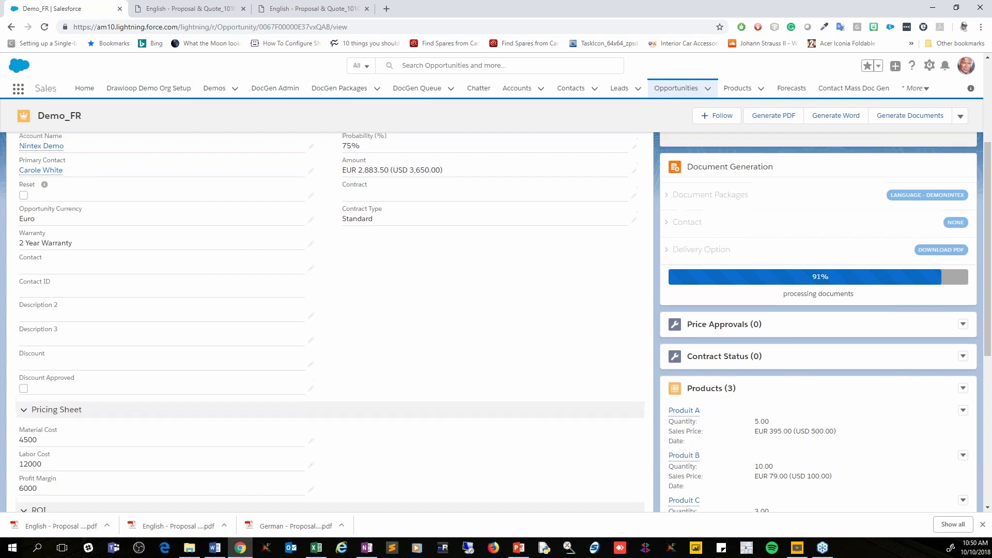
pyautogui.scroll(1, 504, 323)
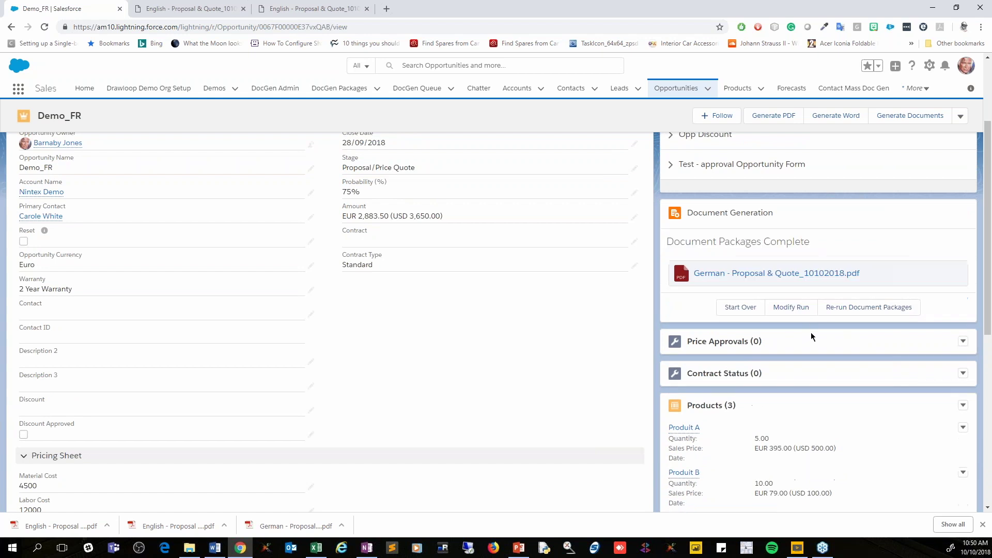
pyautogui.scroll(-1, 762, 274)
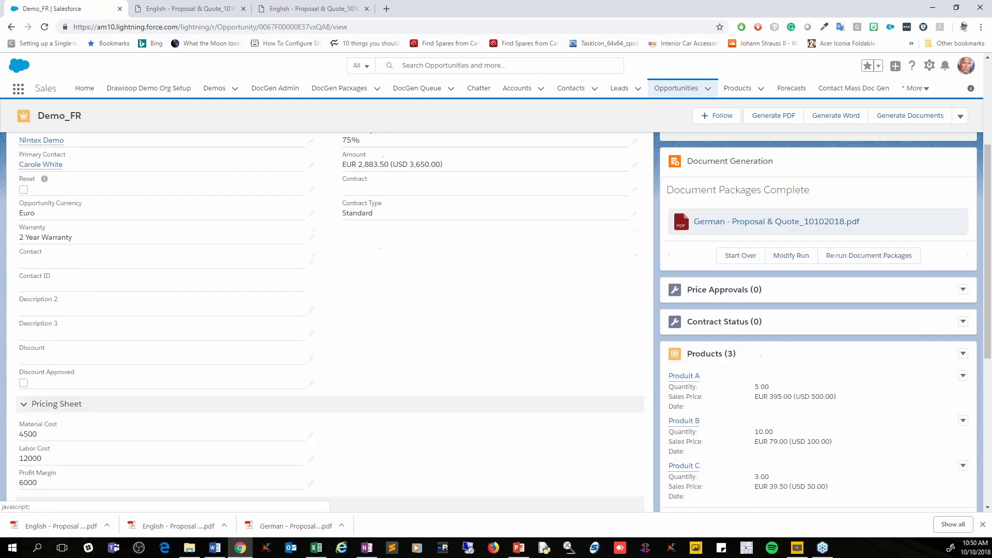
# - Download the generated German proposal and quote PDF, open it and highlight its translated letter text for review
pyautogui.click(725, 226)
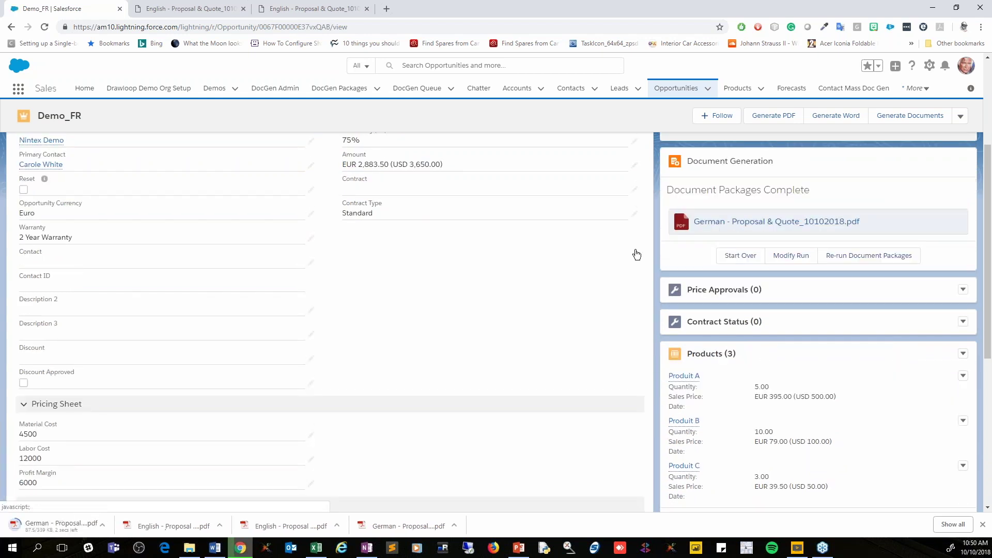
pyautogui.click(43, 525)
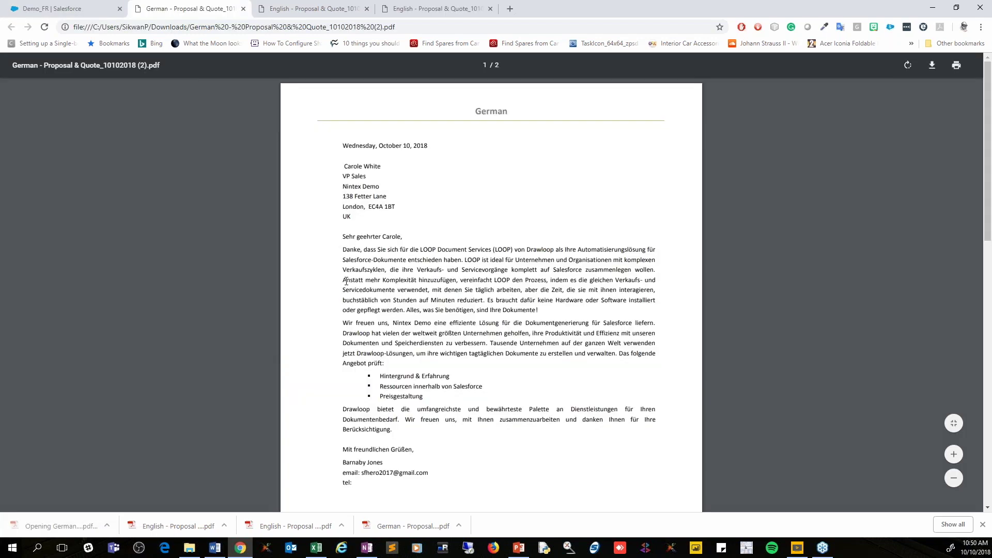
pyautogui.moveTo(343, 249); pyautogui.dragTo(615, 399)
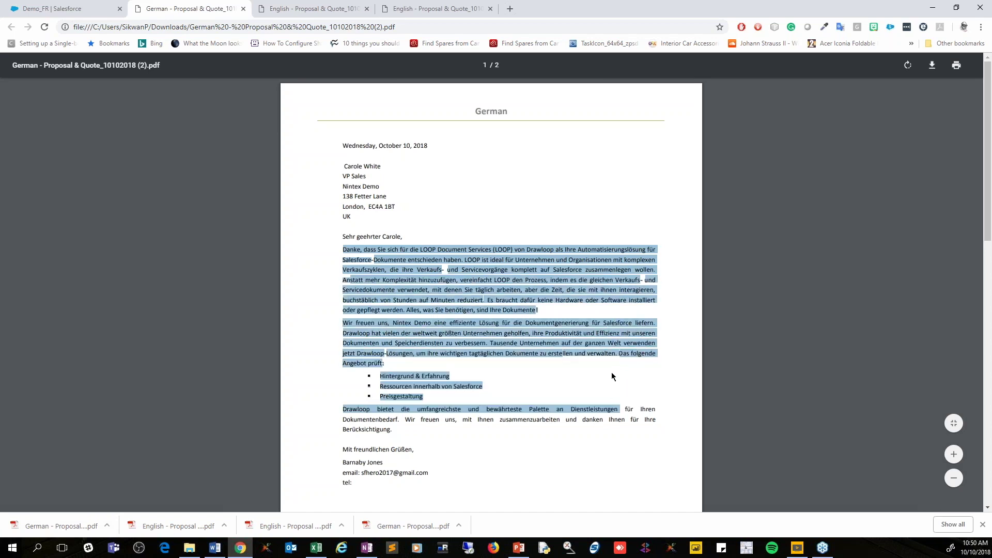
pyautogui.click(557, 342)
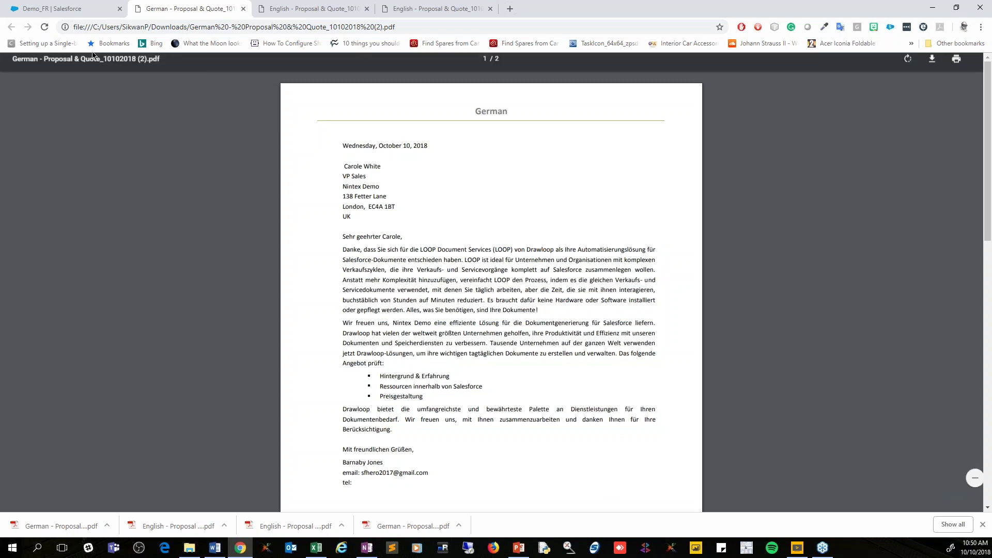
# - Return to Salesforce and open the Language - DemoNintex record from the list of DocGen packages
pyautogui.click(64, 9)
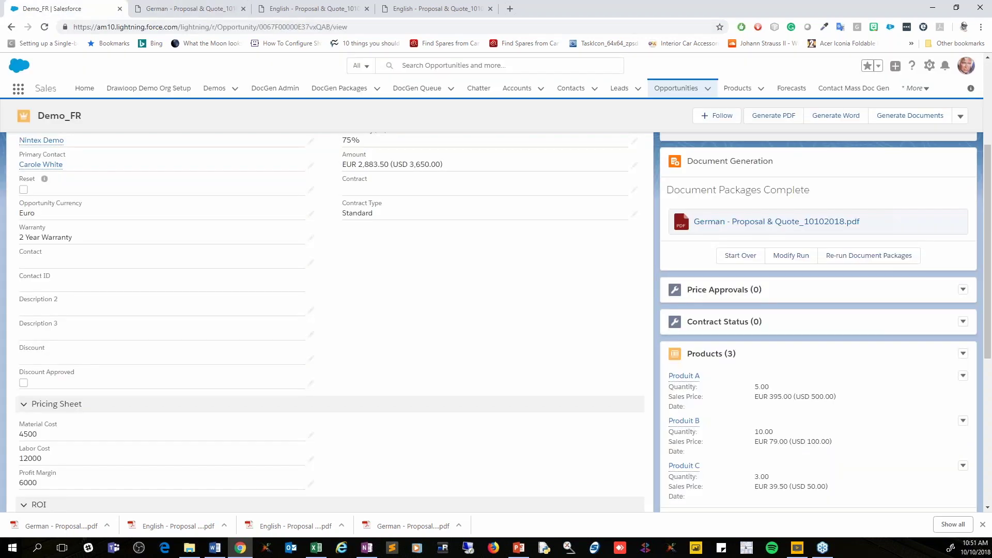
pyautogui.click(339, 89)
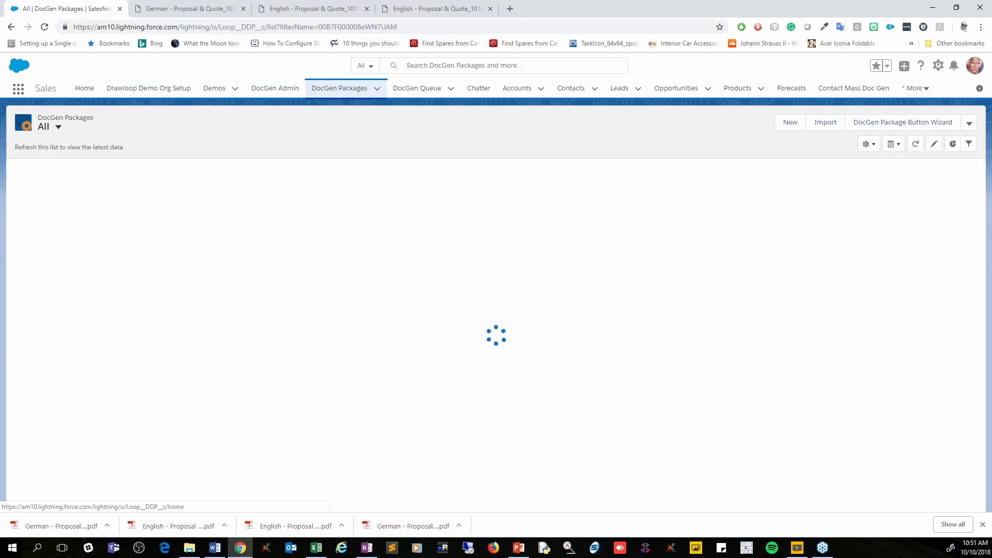
pyautogui.scroll(-1, 95, 177)
pyautogui.scroll(-5, 162, 298)
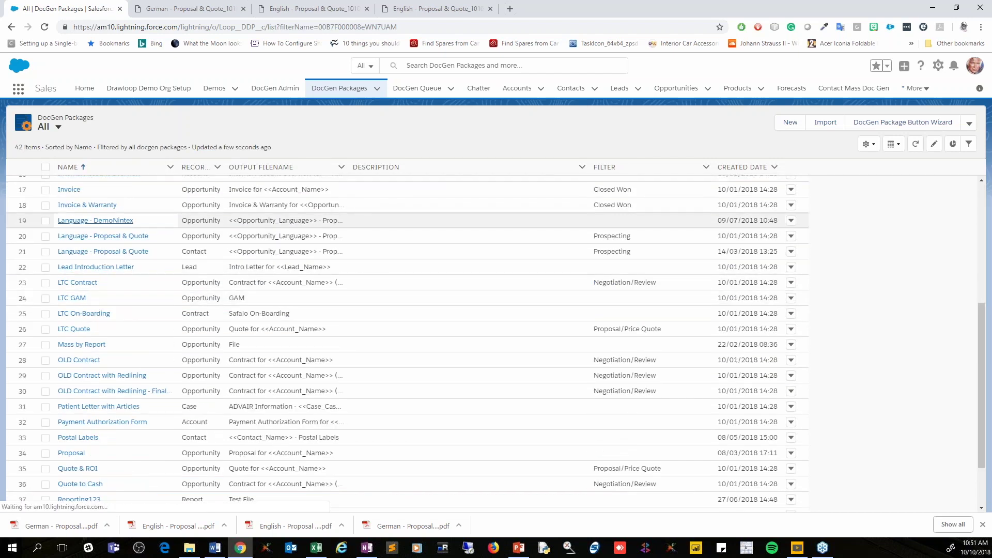
pyautogui.click(103, 222)
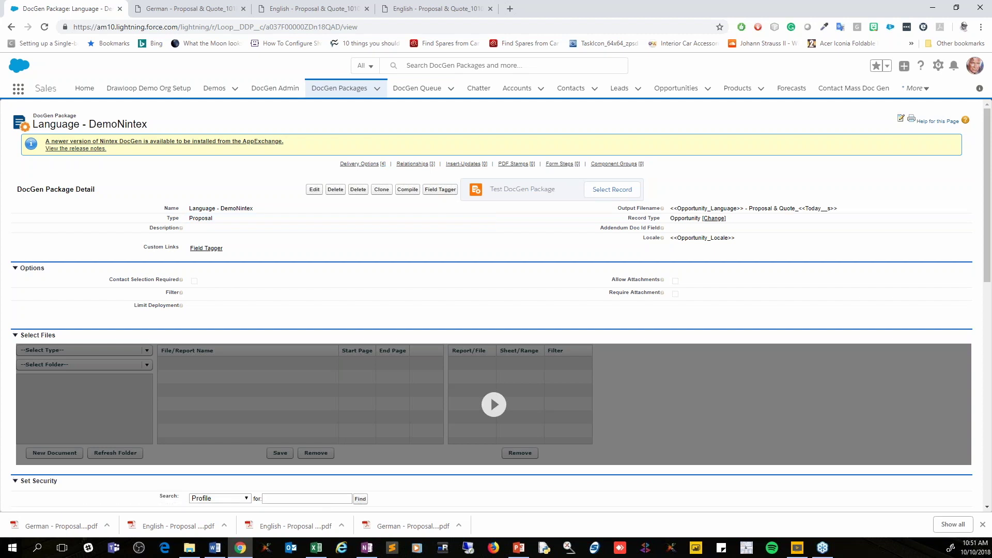
# - Open the package's Field Tagger and place it side by side with the English proposal Word template
pyautogui.click(435, 189)
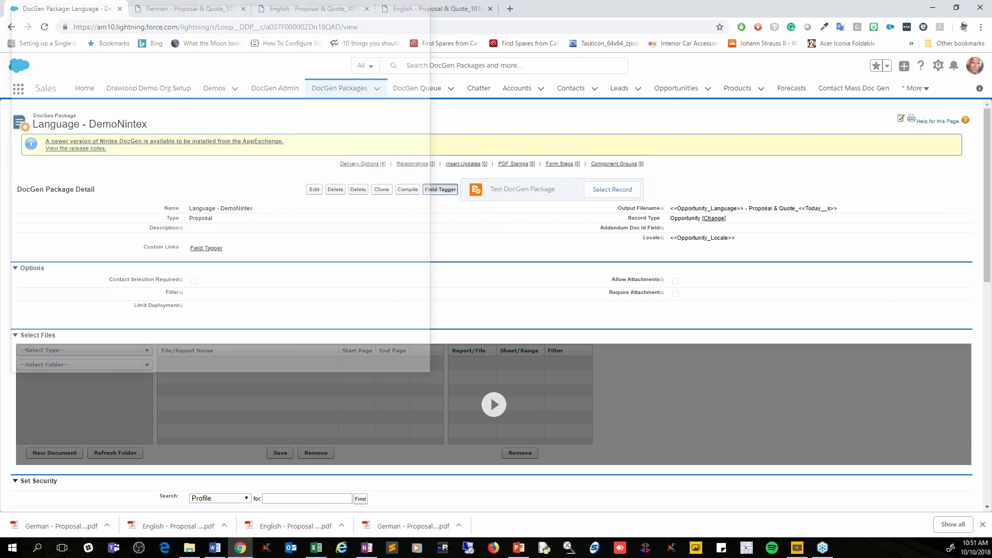
pyautogui.moveTo(240, 10); pyautogui.dragTo(0, 124)
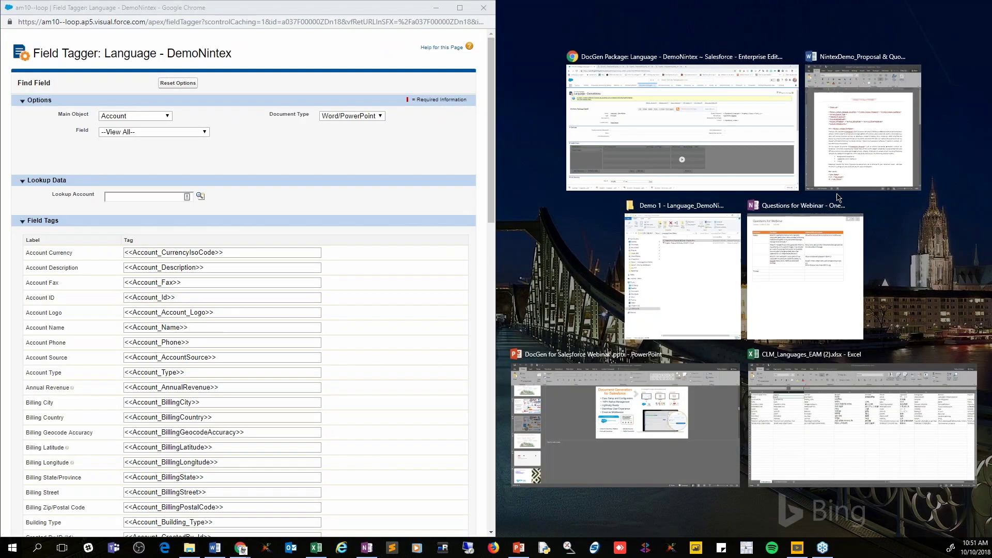
pyautogui.click(846, 160)
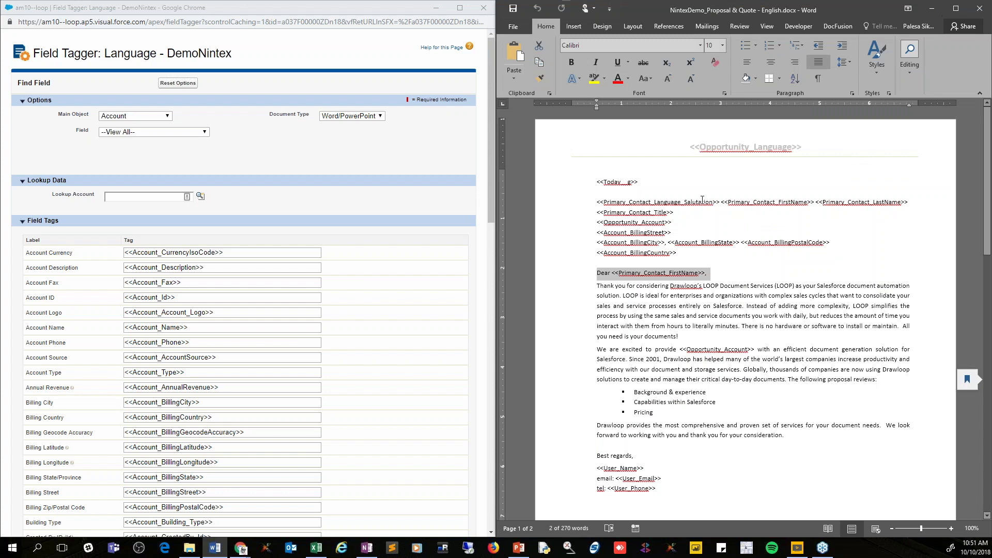
# - Compare the template's contact title and opportunity account merge fields with the Account field tags in the Field Tagger
pyautogui.moveTo(675, 212); pyautogui.dragTo(582, 210)
pyautogui.moveTo(674, 223); pyautogui.dragTo(580, 222)
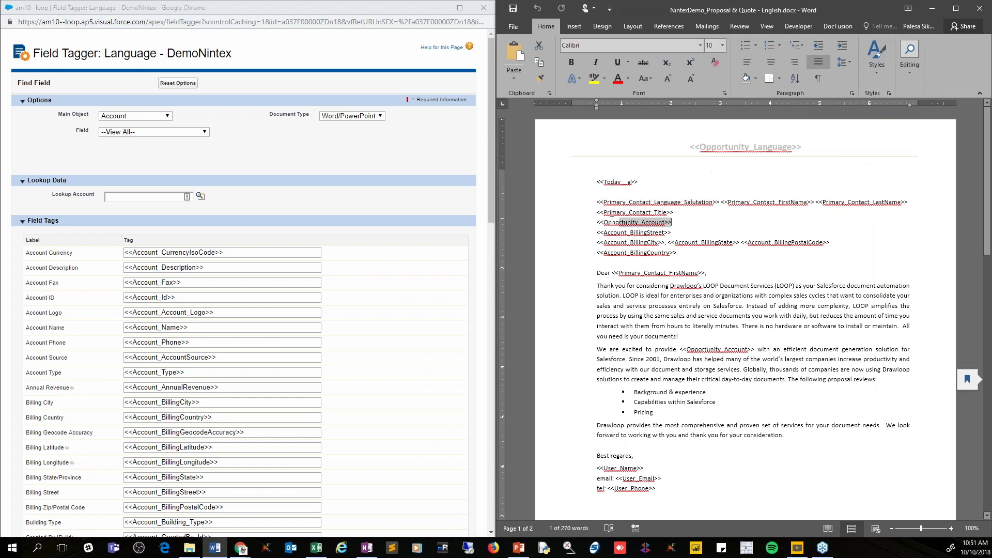
pyautogui.scroll(-3, 158, 280)
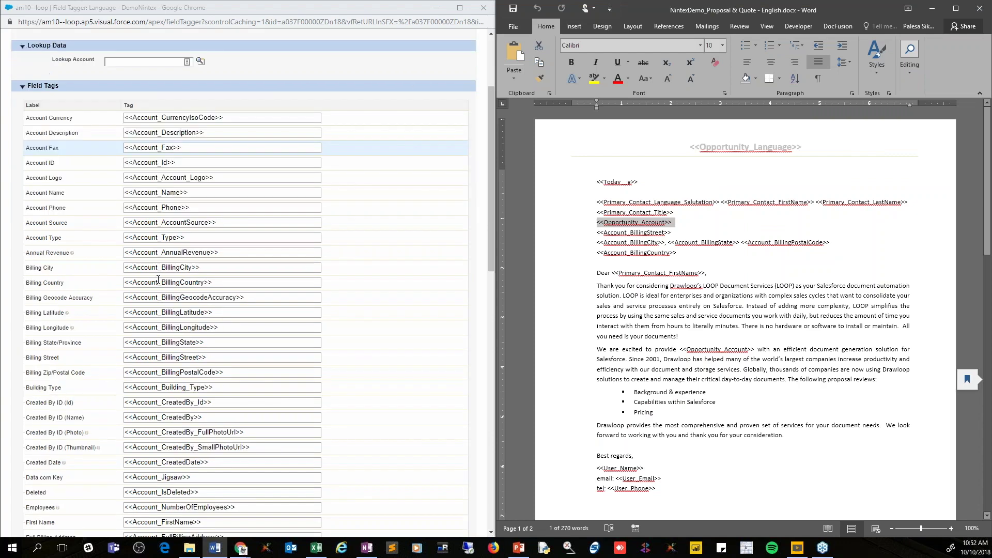
pyautogui.scroll(1, 181, 155)
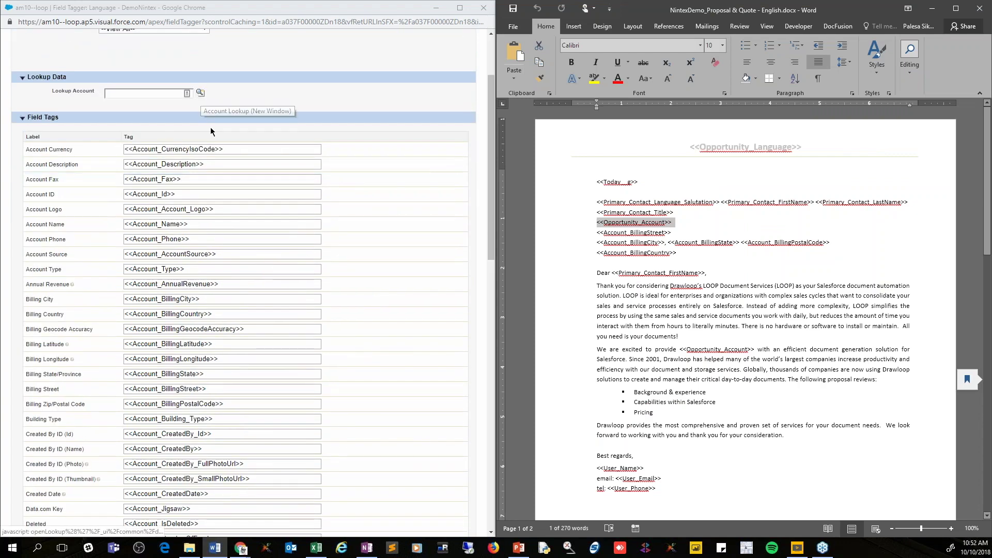
pyautogui.scroll(2, 201, 98)
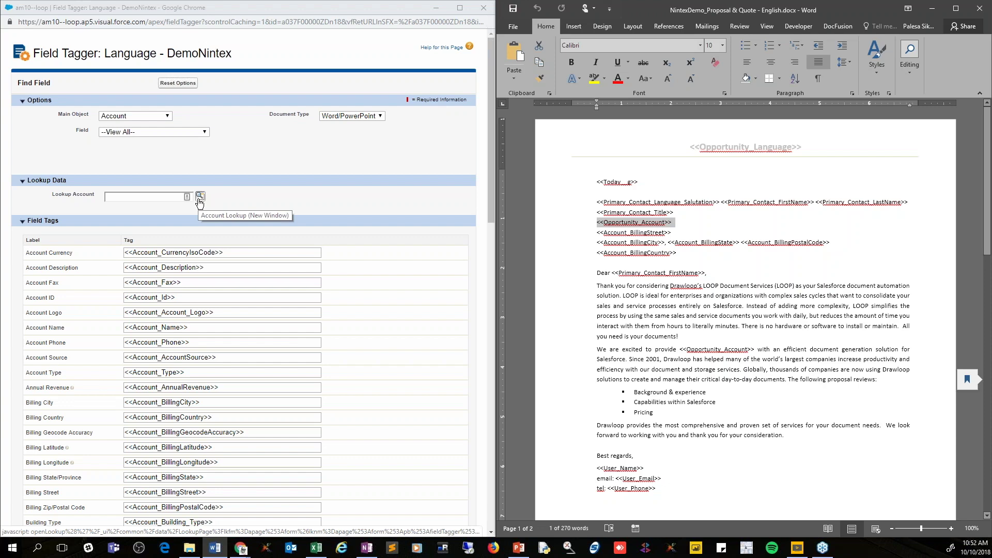
# - Look up the account Pacific Northwest, Inc in the Field Tagger and check its Account Currency tag against the record's value
pyautogui.click(199, 202)
pyautogui.moveTo(241, 205); pyautogui.dragTo(534, 80)
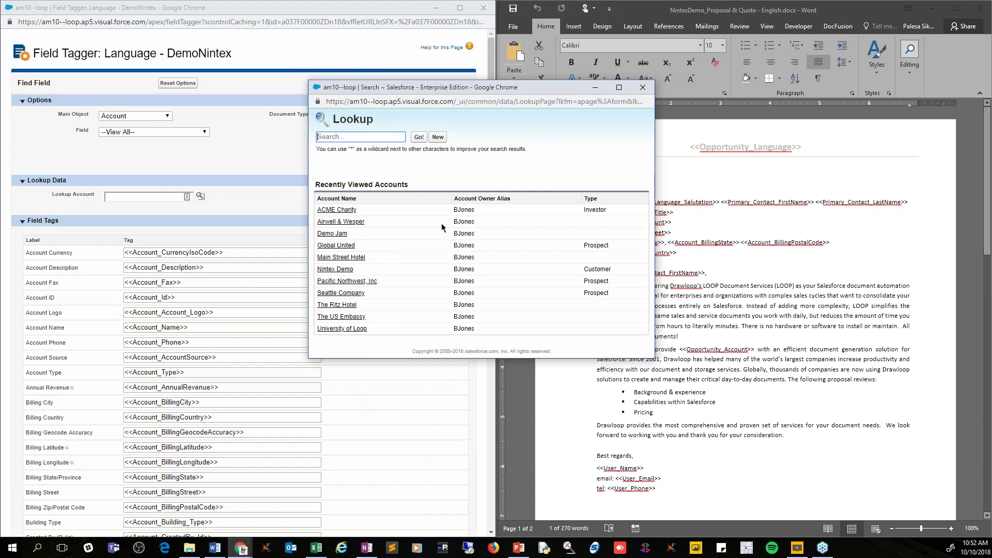
pyautogui.click(344, 282)
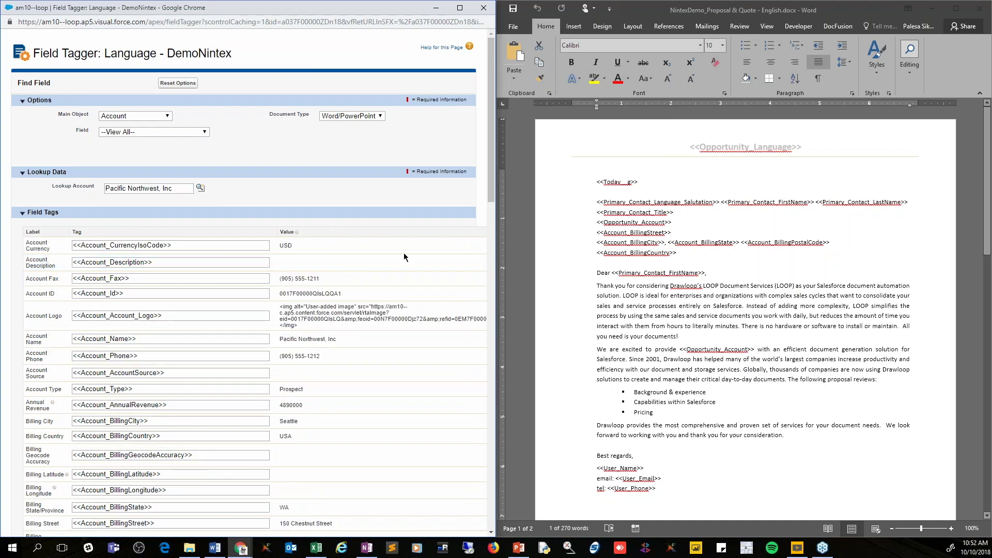
pyautogui.click(198, 246)
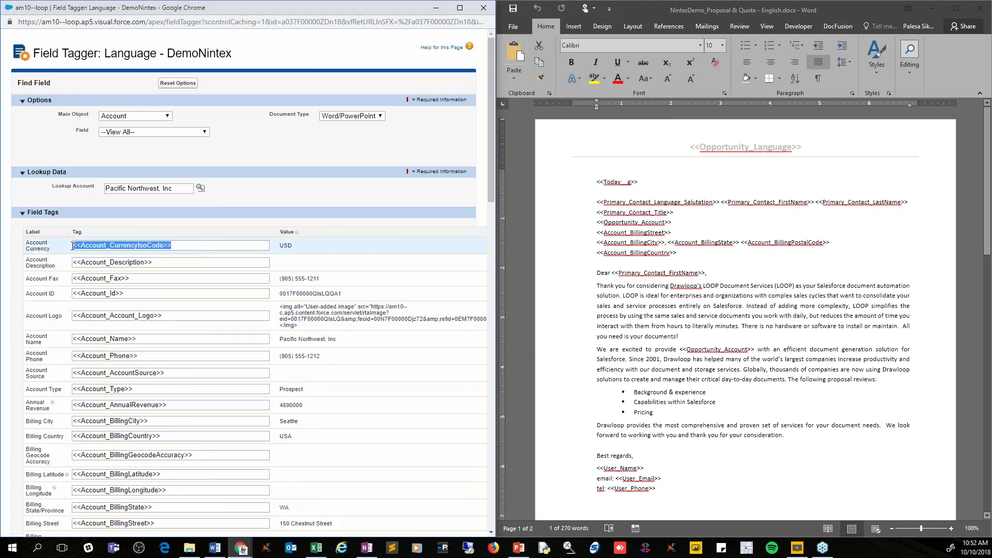
pyautogui.doubleClick(285, 246)
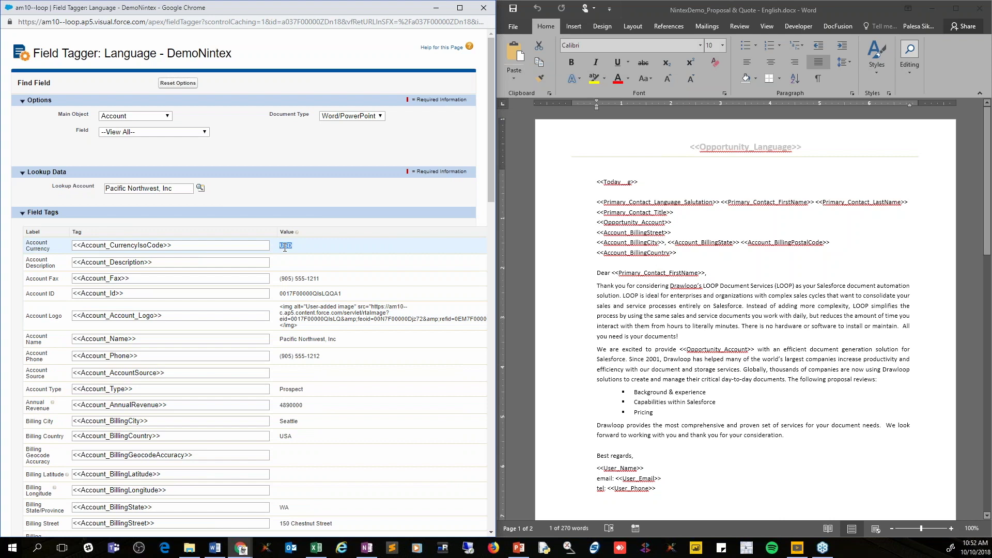
pyautogui.click(317, 279)
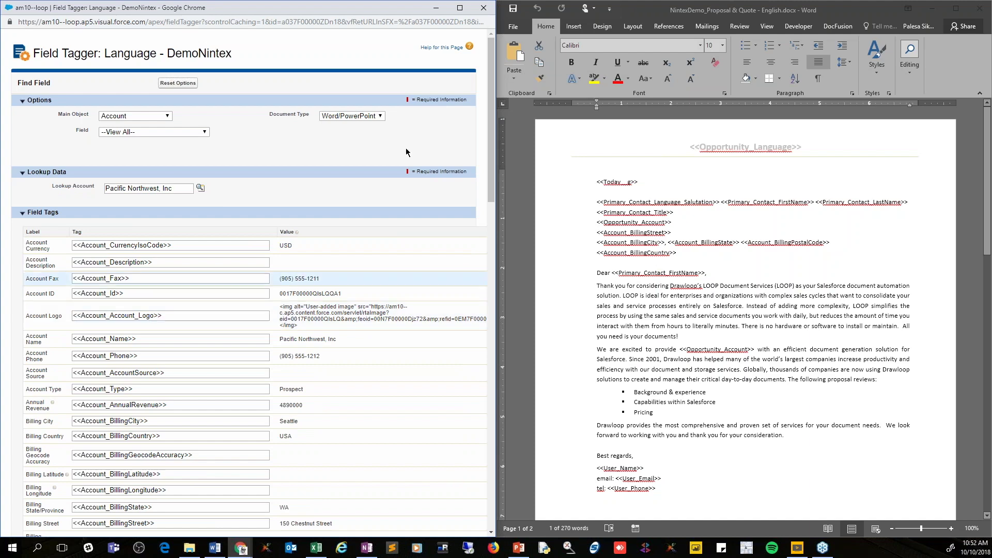
# - Close the Field Tagger, return to the DocGen package page and examine the merge fields in its Output Filename
pyautogui.click(483, 8)
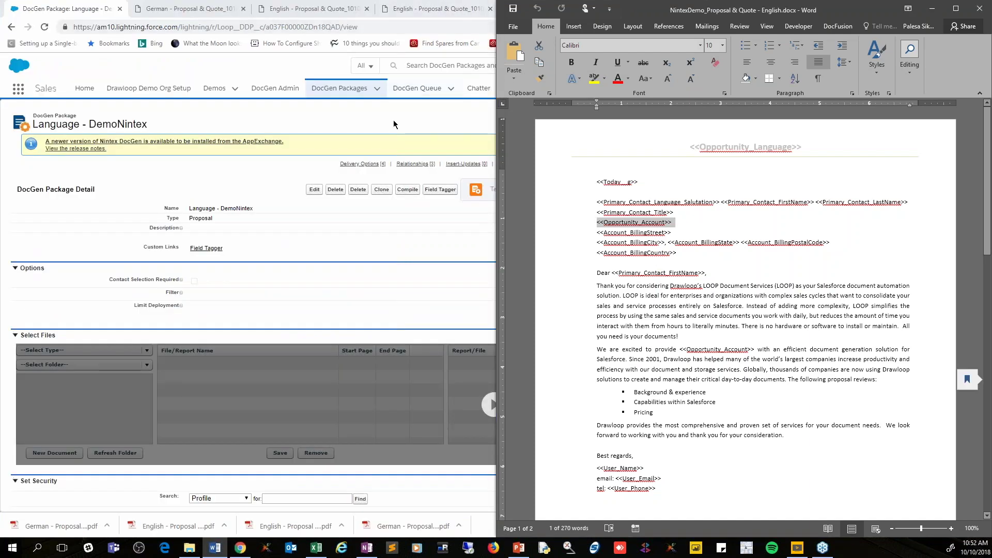
pyautogui.click(394, 124)
pyautogui.scroll(-1, 662, 304)
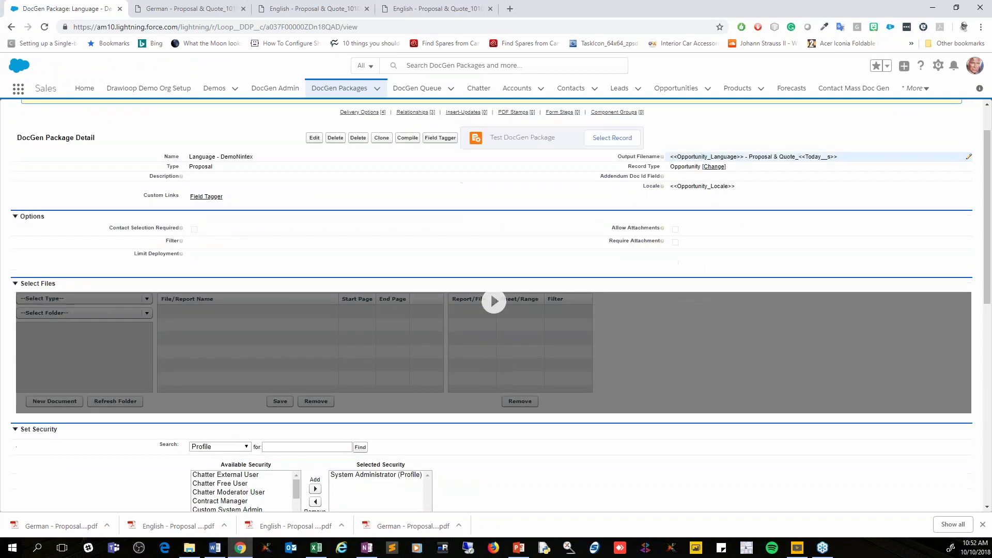
pyautogui.doubleClick(673, 156)
pyautogui.moveTo(673, 156); pyautogui.dragTo(835, 156)
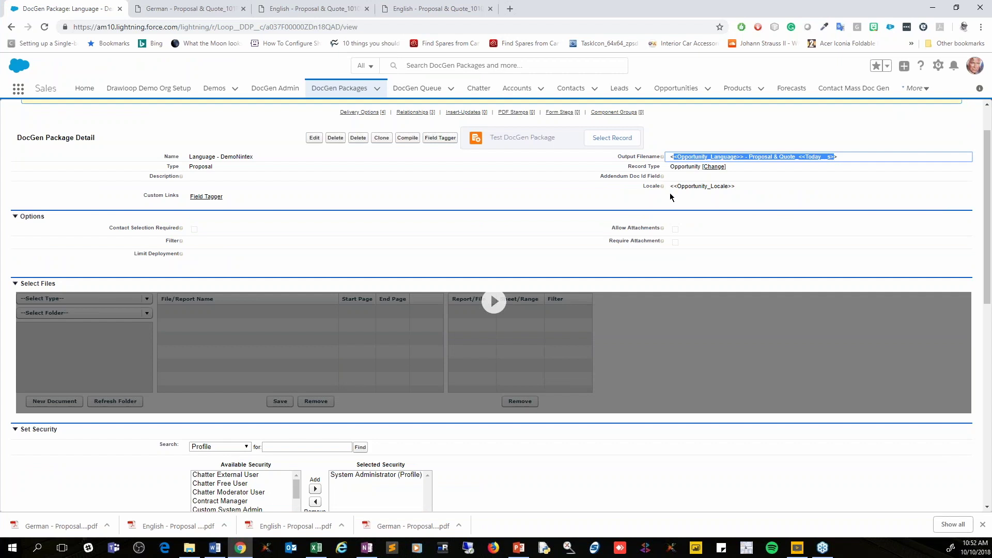
pyautogui.click(818, 157)
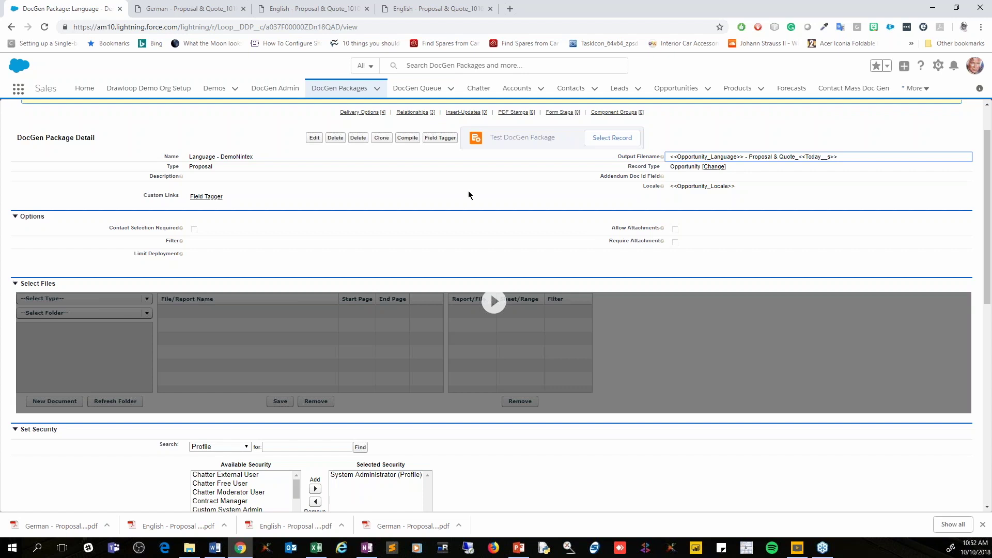
# - Examine the data field and value of the inclusion condition for NintexDemo_Proposal & Quote - German, leaving its settings unsaved
pyautogui.scroll(-2, 364, 257)
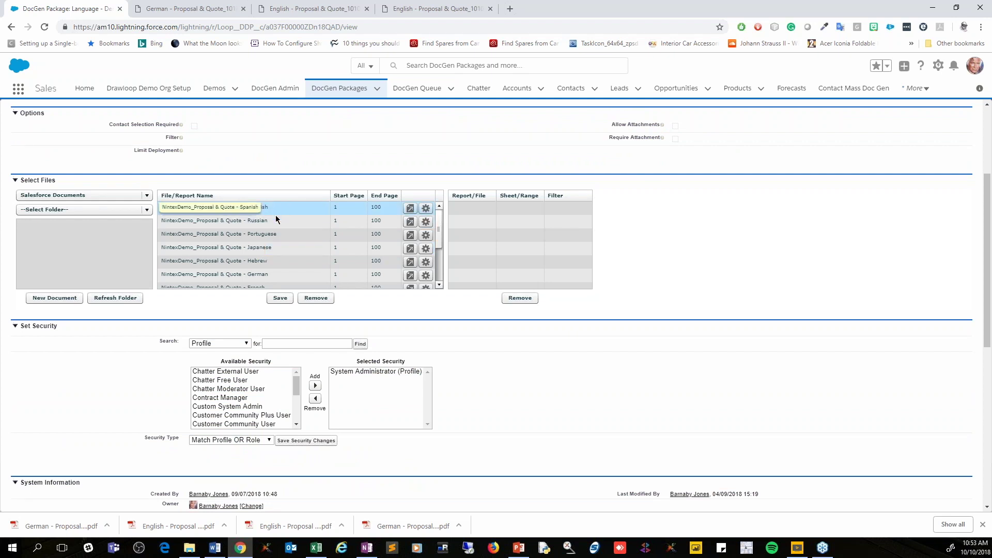
pyautogui.click(277, 277)
pyautogui.scroll(-2, 277, 276)
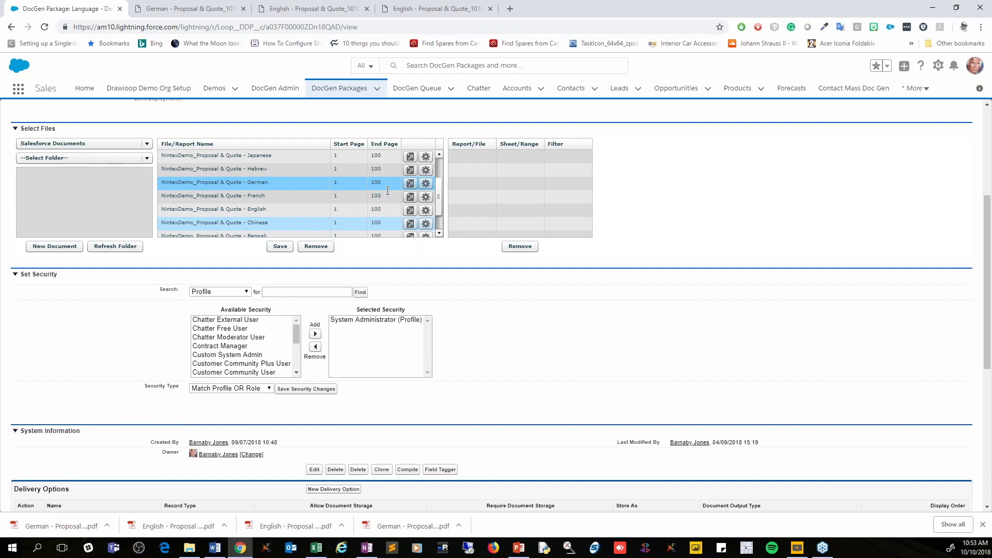
pyautogui.click(426, 183)
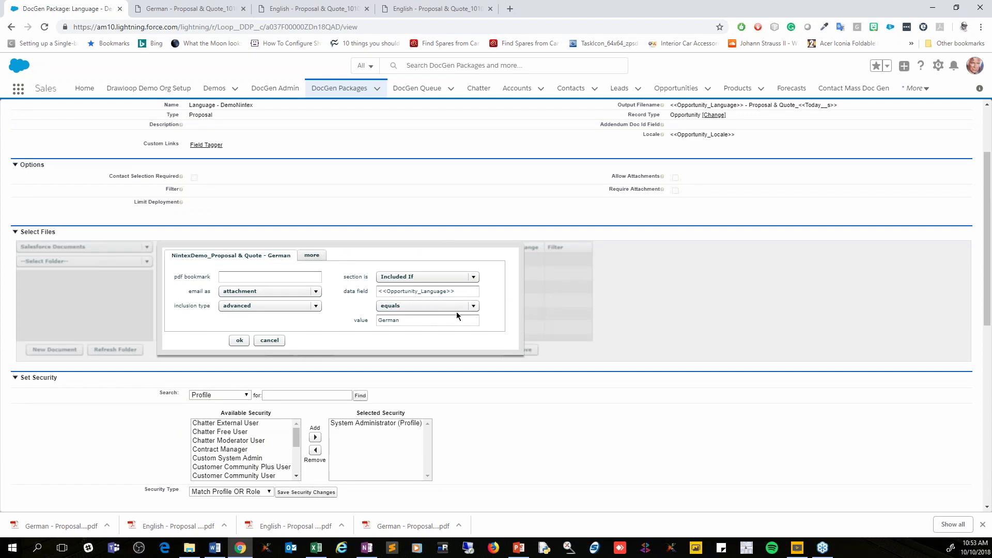
pyautogui.moveTo(456, 292); pyautogui.dragTo(356, 292)
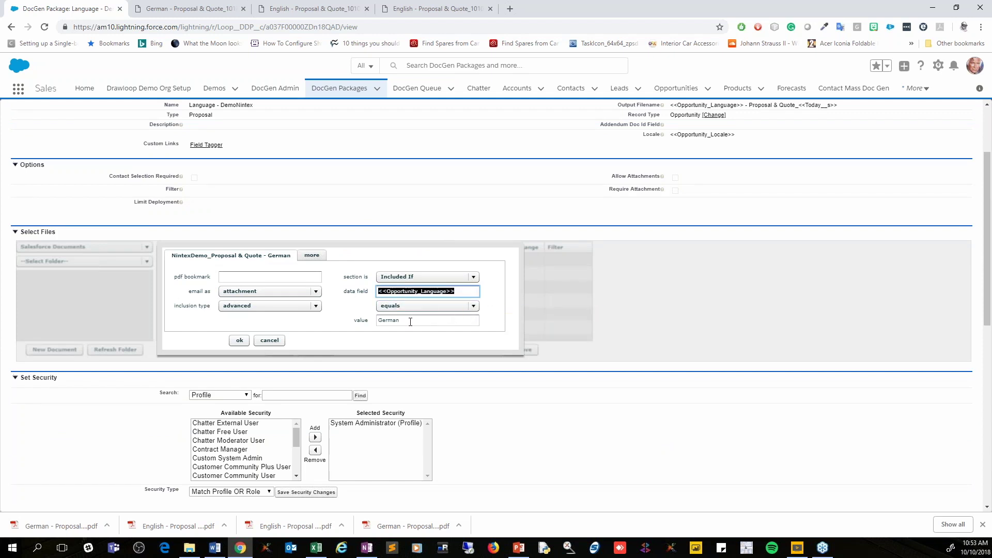
pyautogui.moveTo(410, 322); pyautogui.dragTo(375, 321)
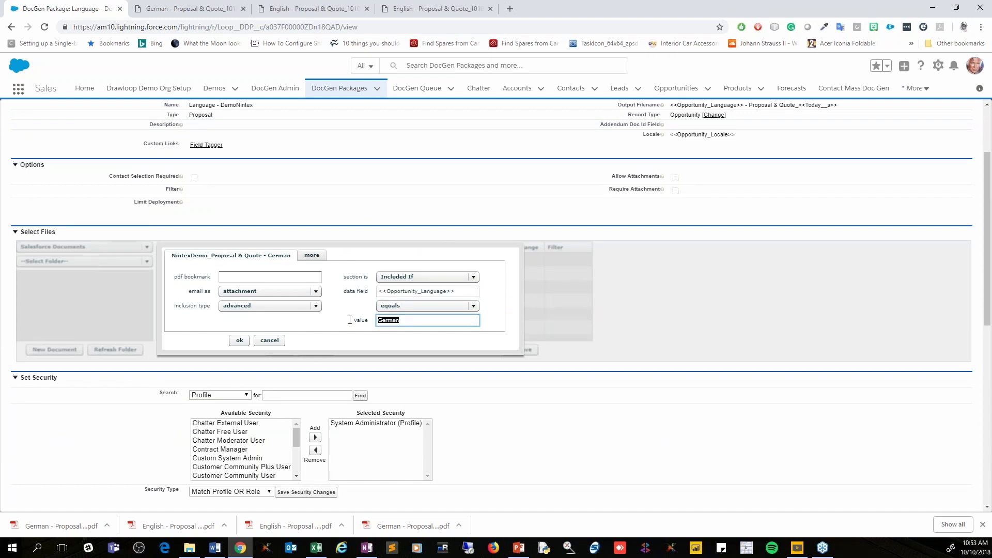
pyautogui.click(270, 341)
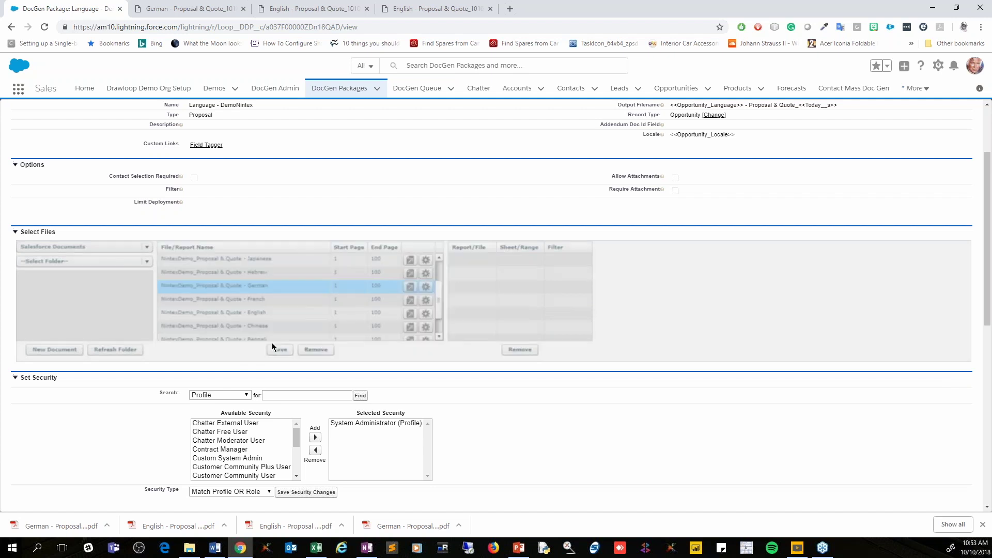
# - Review the package's remaining language files, security settings, delivery options and relationships
pyautogui.scroll(-5, 280, 314)
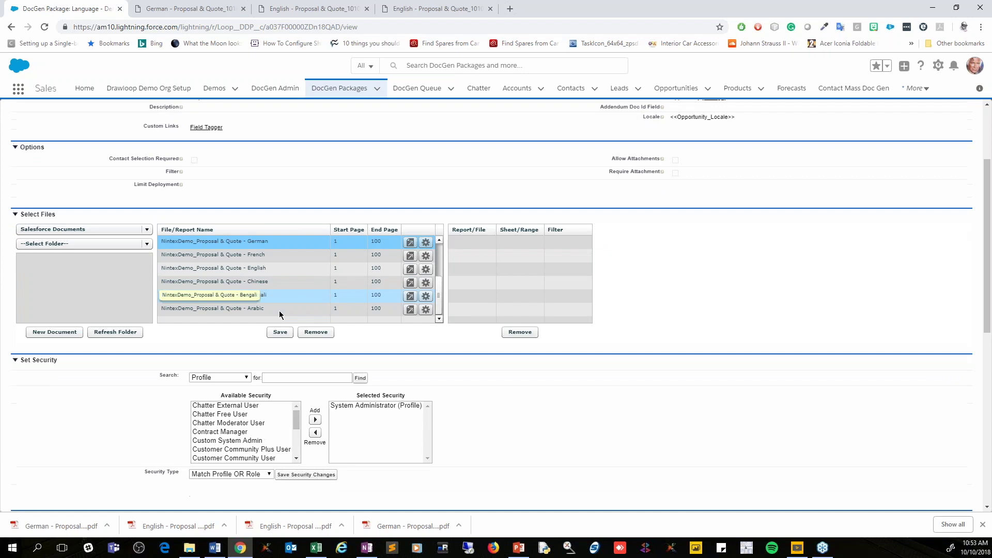
pyautogui.scroll(5, 331, 212)
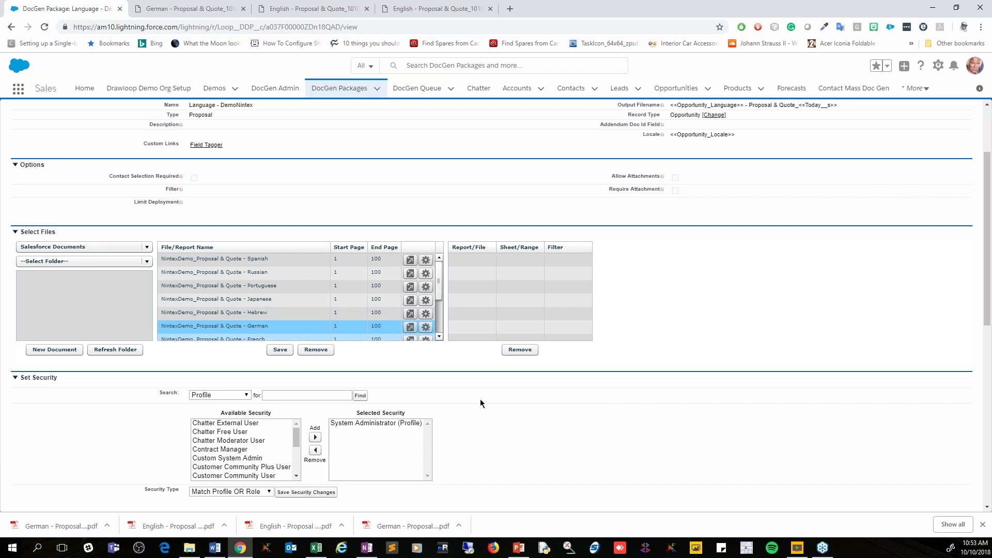
pyautogui.scroll(-3, 480, 399)
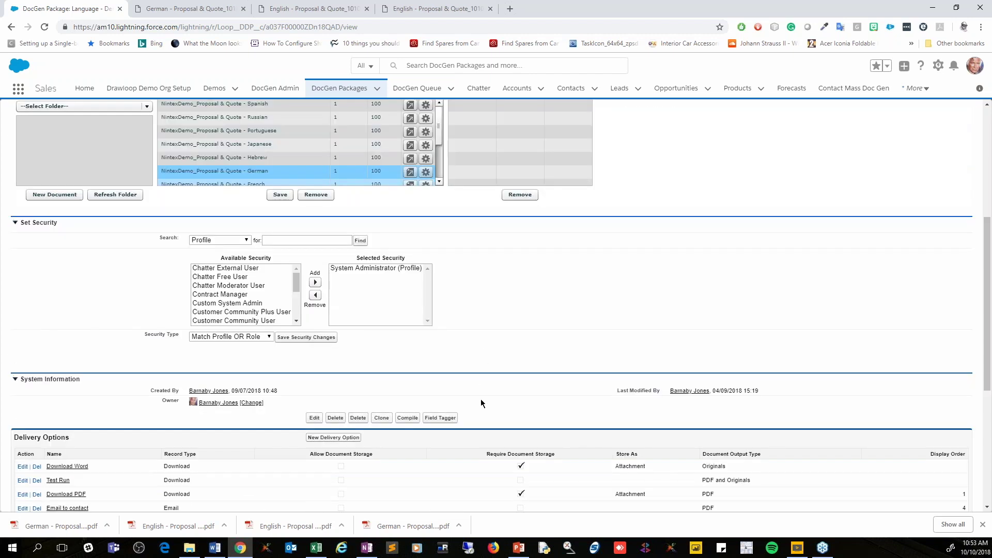
pyautogui.scroll(-1, 481, 403)
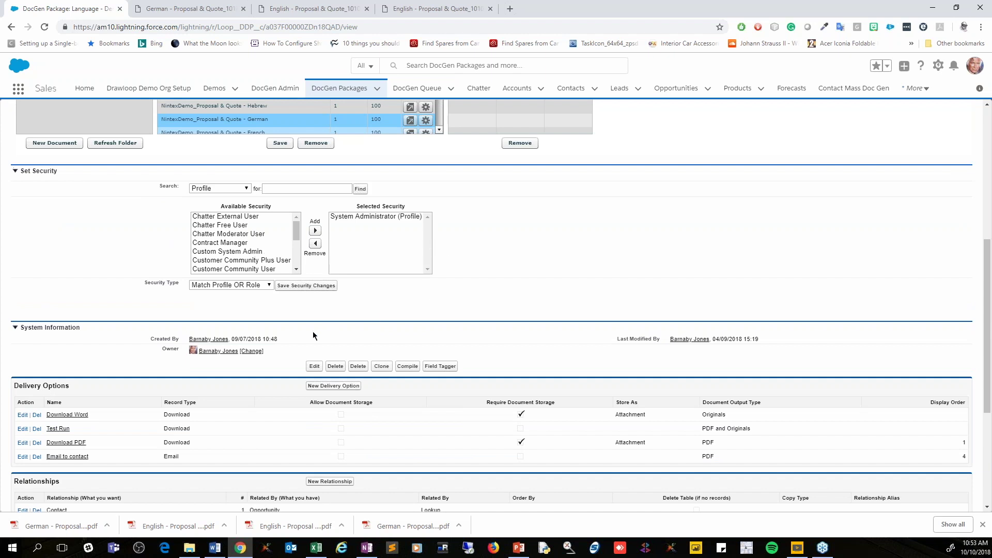
pyautogui.scroll(-2, 314, 336)
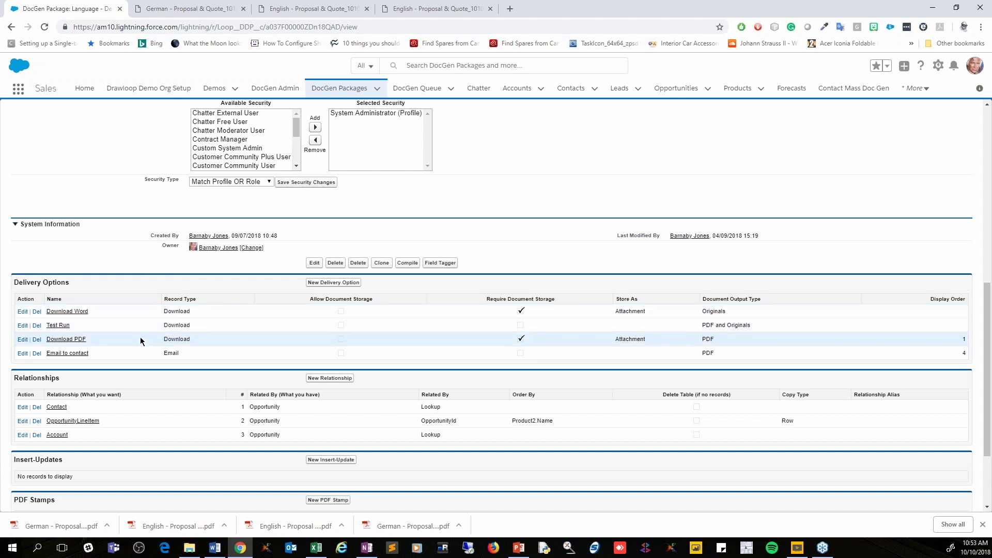
# - Examine the Contact relationship's object and lookup settings, cancel out of editing it, and return to the Language - DemoNintex package
pyautogui.scroll(-2, 207, 346)
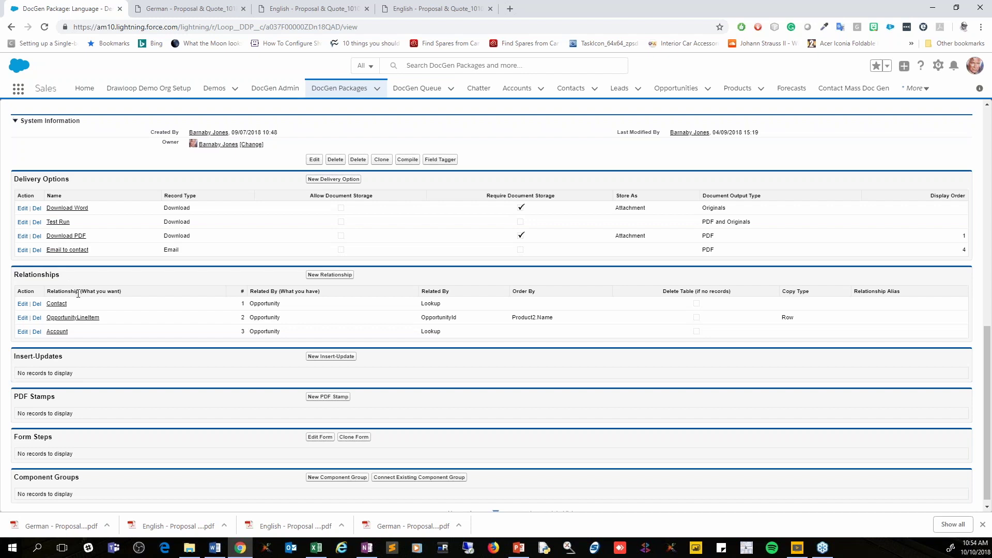
pyautogui.click(52, 305)
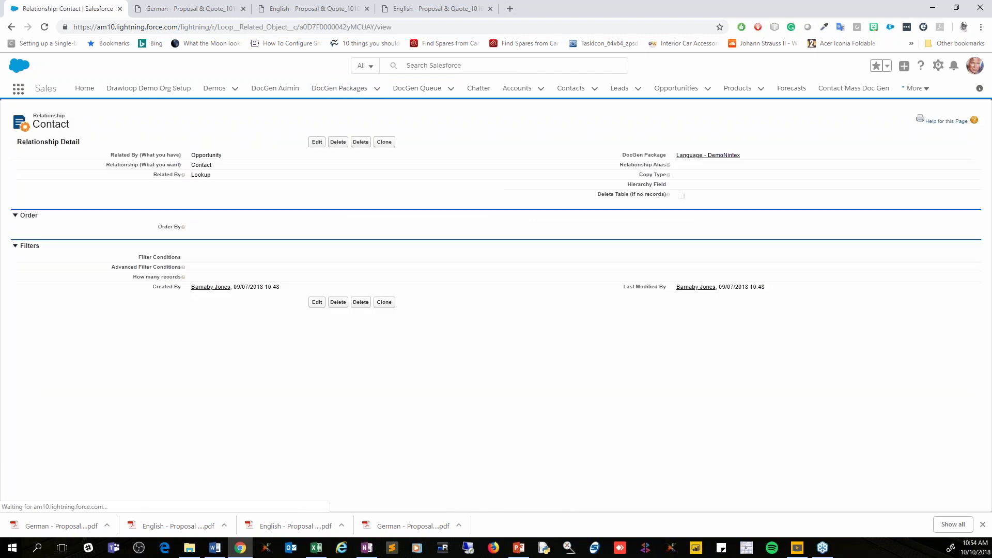
pyautogui.click(318, 143)
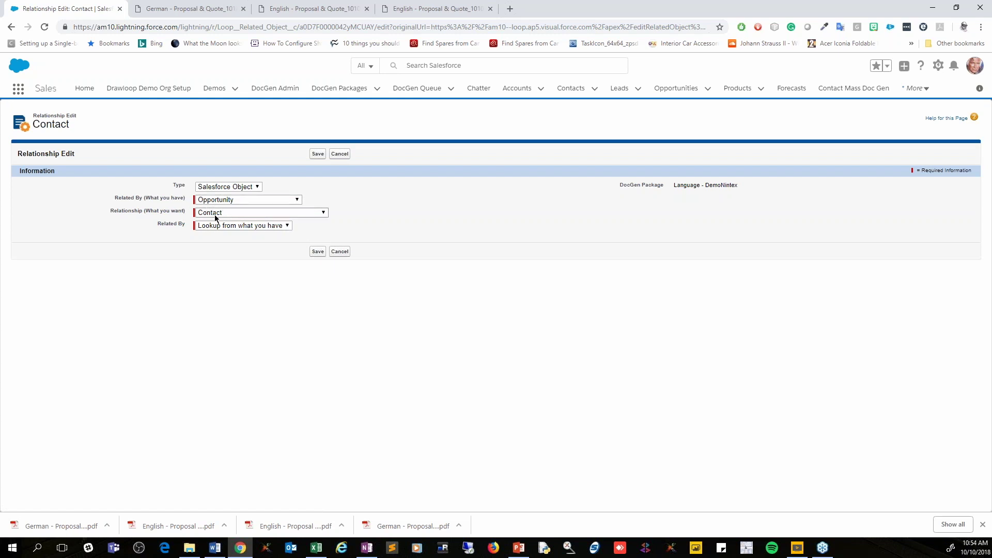
pyautogui.click(339, 252)
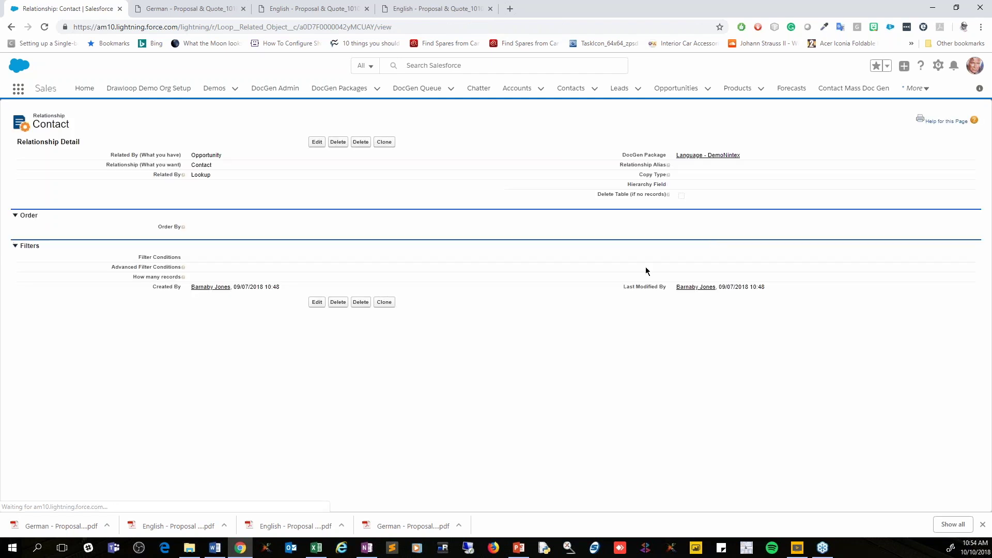
pyautogui.click(710, 157)
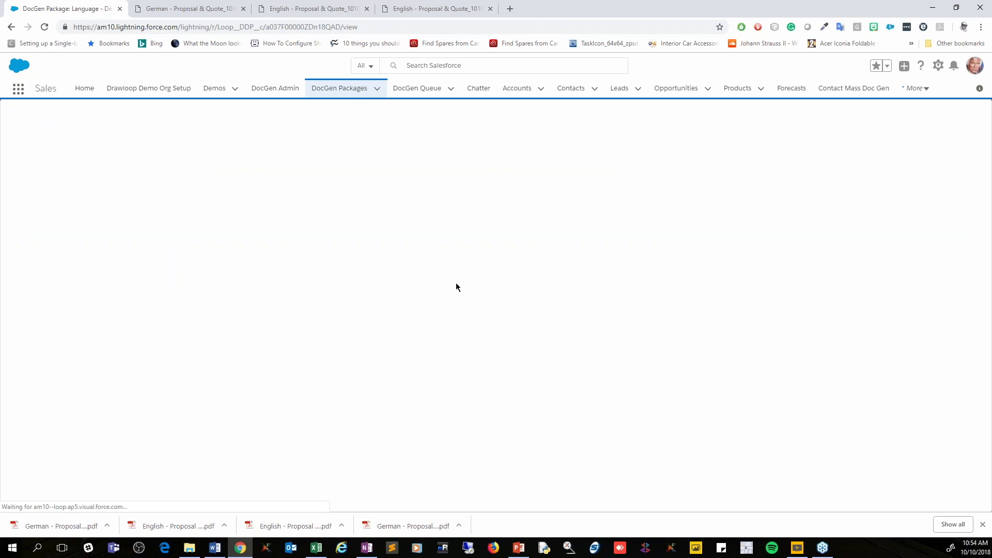
# - Review the package's delivery options, relationships and remaining related lists, and return to its selected files
pyautogui.scroll(-6, 457, 288)
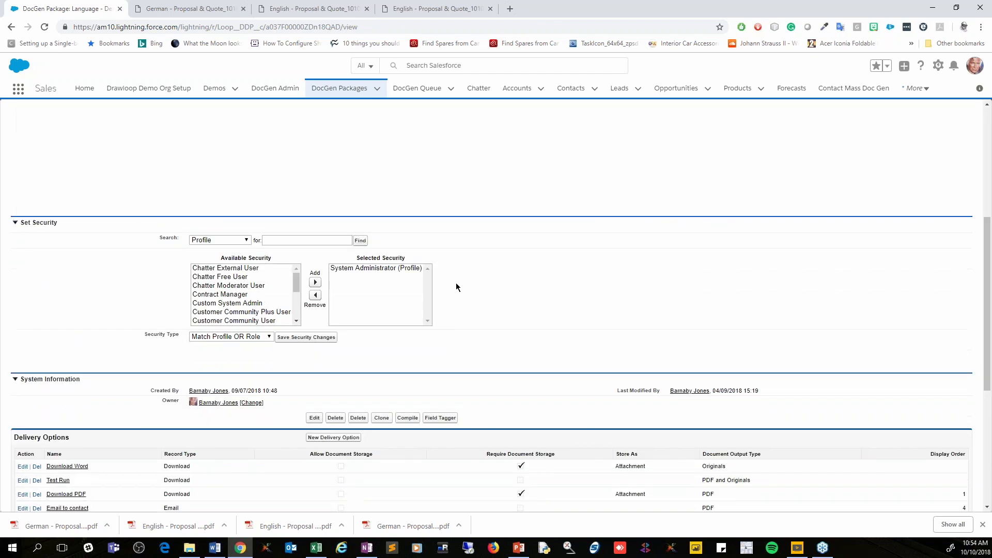
pyautogui.scroll(-5, 456, 288)
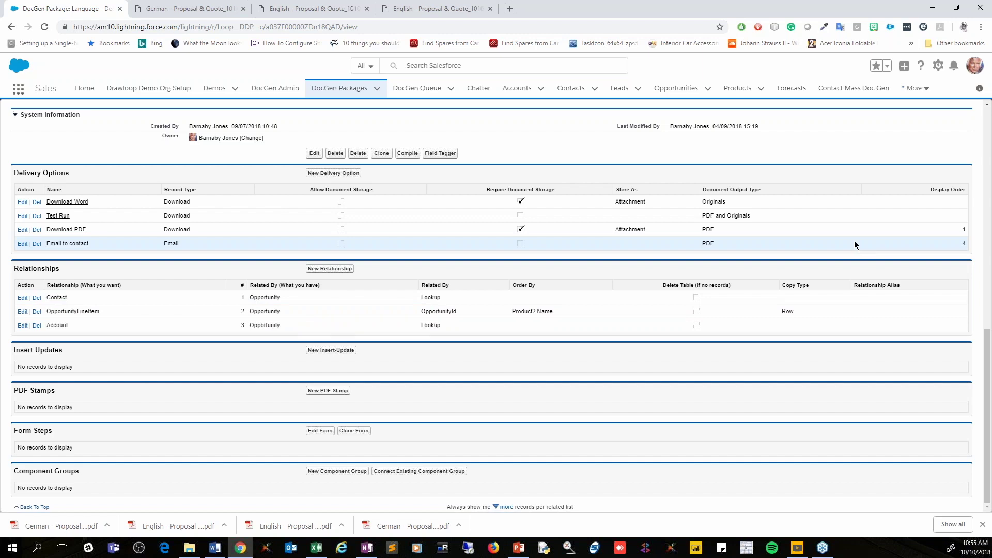
pyautogui.scroll(8, 856, 245)
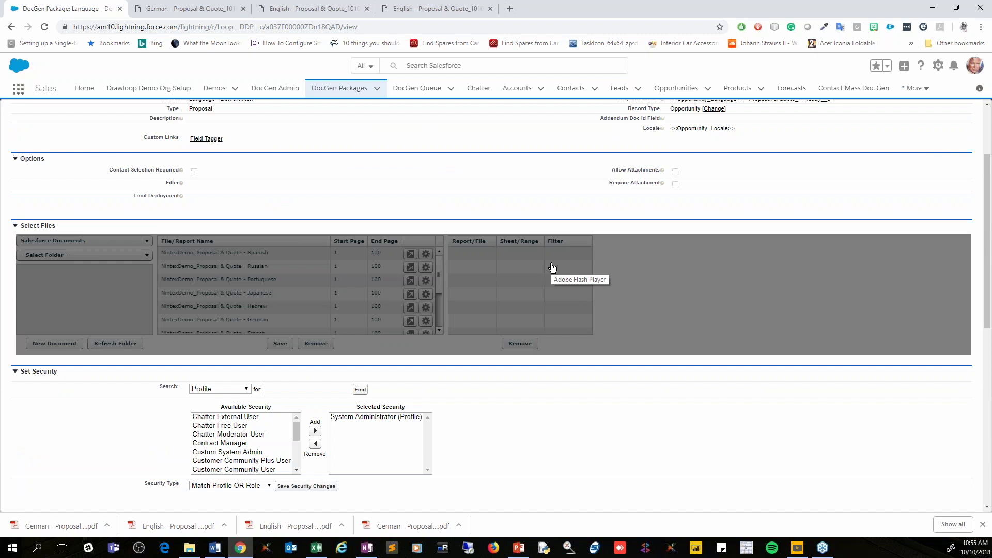
# - Find Contract_DemoNintex in the DocGen Packages list, check its record type and filter, and open the package
pyautogui.click(326, 91)
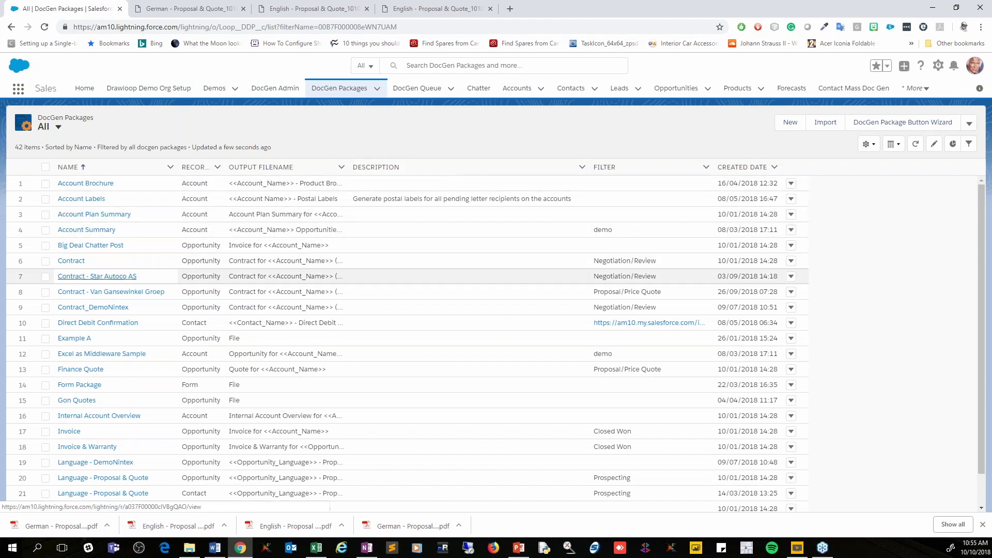
pyautogui.click(44, 309)
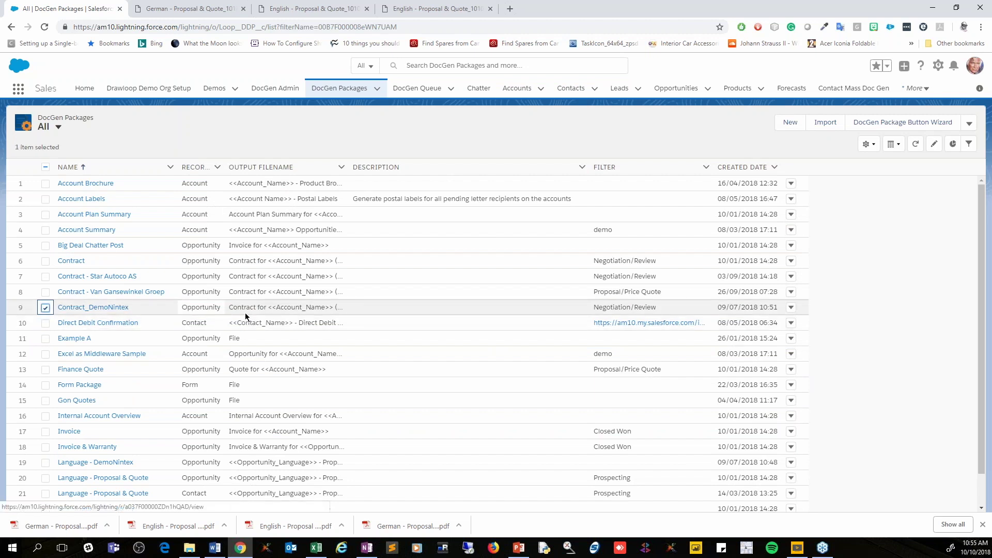
pyautogui.doubleClick(195, 308)
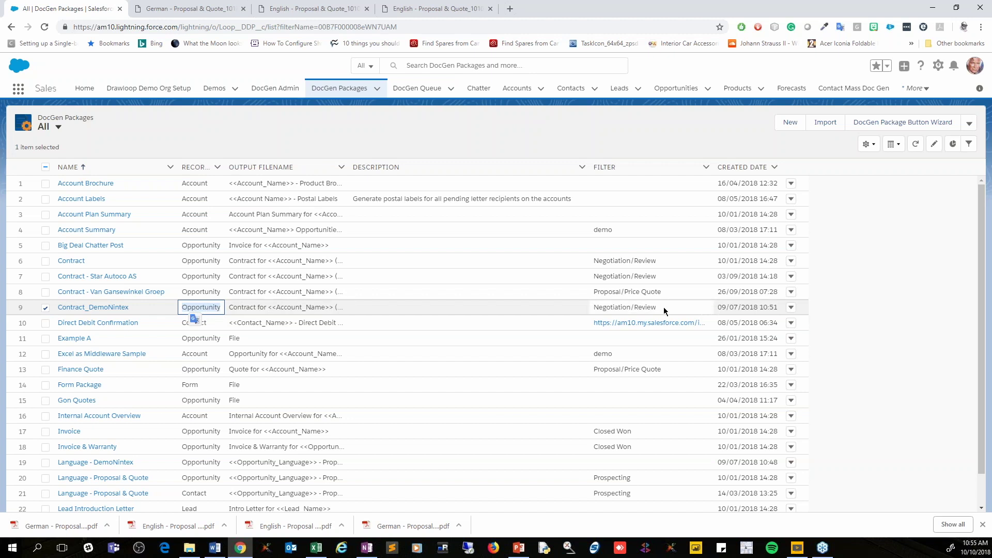
pyautogui.moveTo(666, 311); pyautogui.dragTo(589, 314)
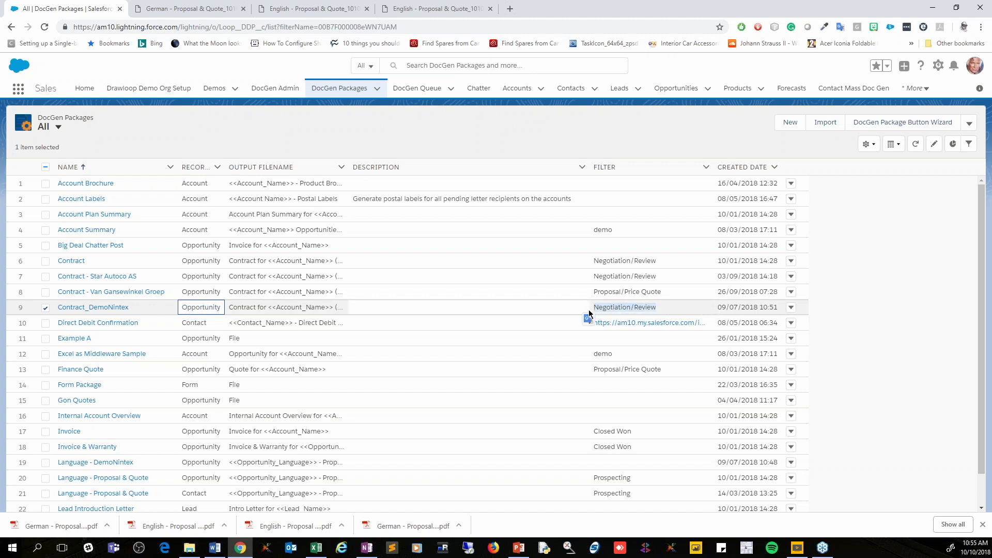
pyautogui.click(98, 308)
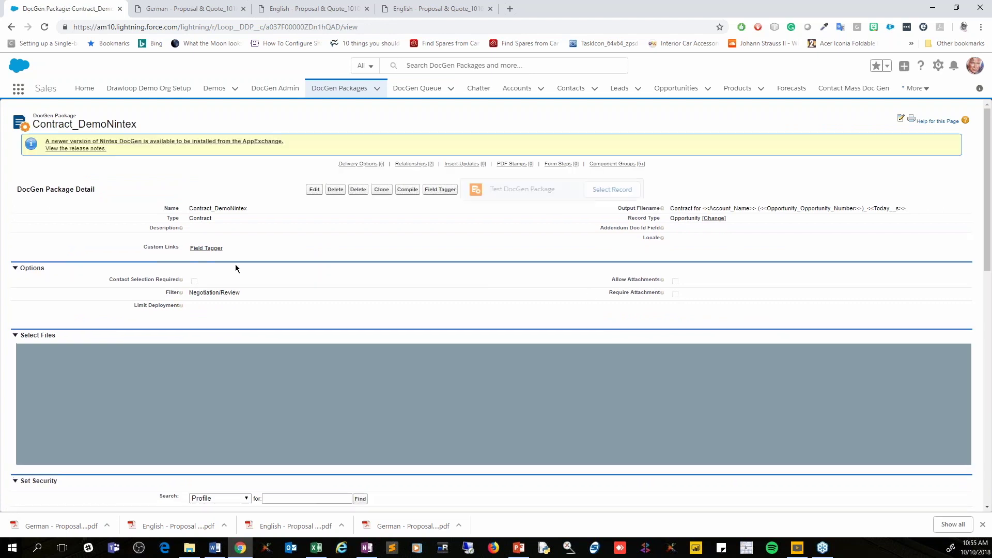
# - Select CLM_Languages_EAM.xlsx among the package's files and switch to that workbook in Excel
pyautogui.click(296, 374)
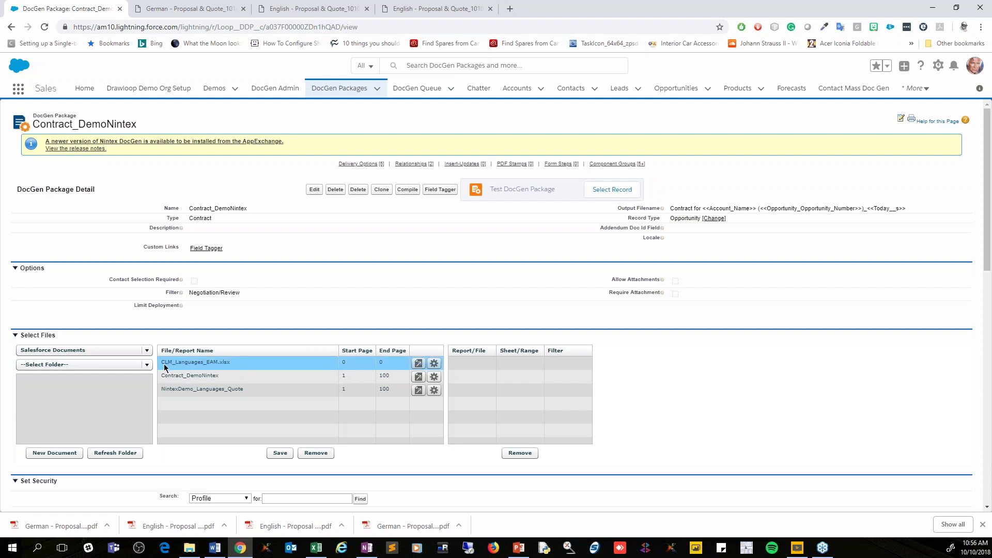
pyautogui.click(182, 367)
pyautogui.hotkey('alt', 'Tab')
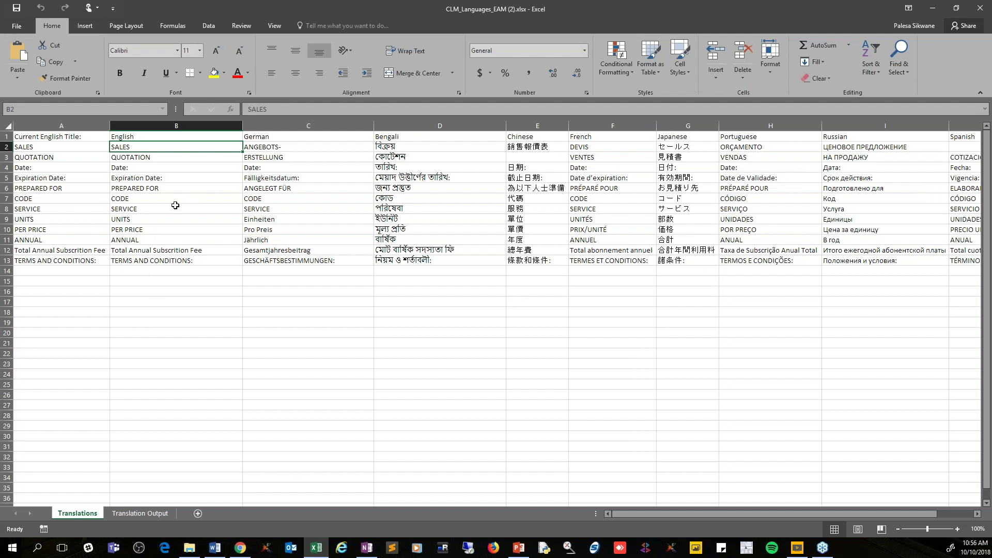
# - Examine the English source titles on the Translations sheet and their columns for German, Bengali, Chinese, Portuguese and other languages
pyautogui.click(63, 148)
pyautogui.moveTo(61, 157); pyautogui.dragTo(57, 209)
pyautogui.click(133, 148)
pyautogui.click(169, 124)
pyautogui.click(304, 124)
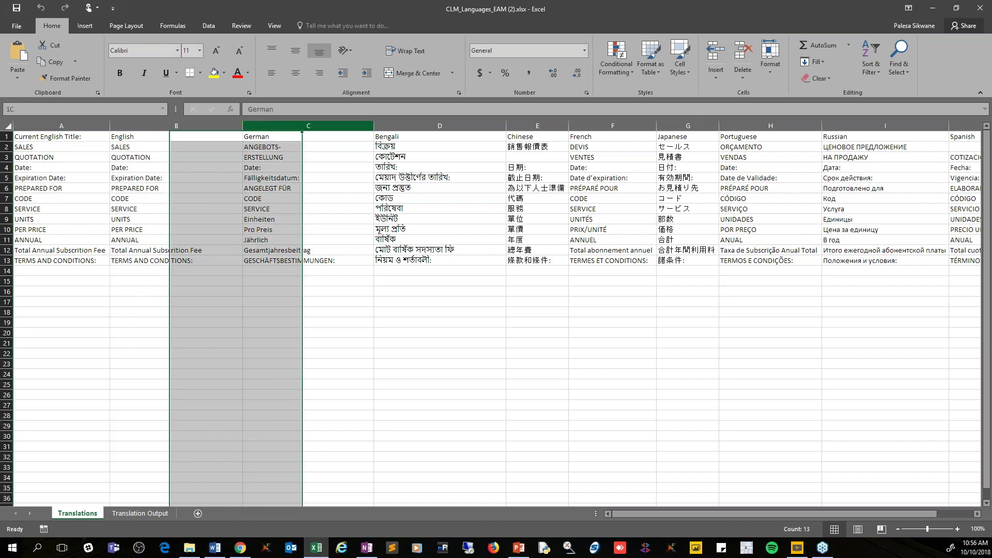
pyautogui.click(436, 124)
pyautogui.click(538, 124)
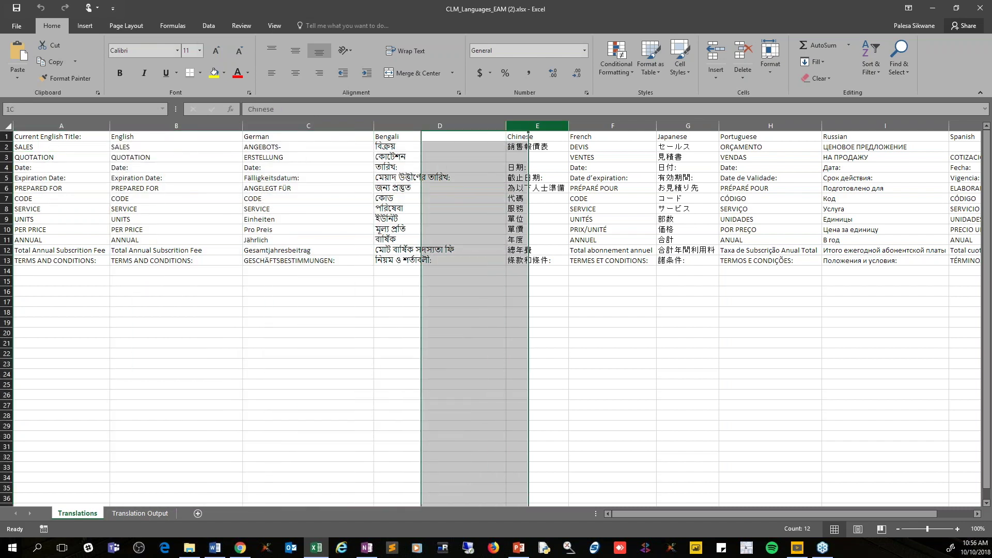
pyautogui.click(771, 126)
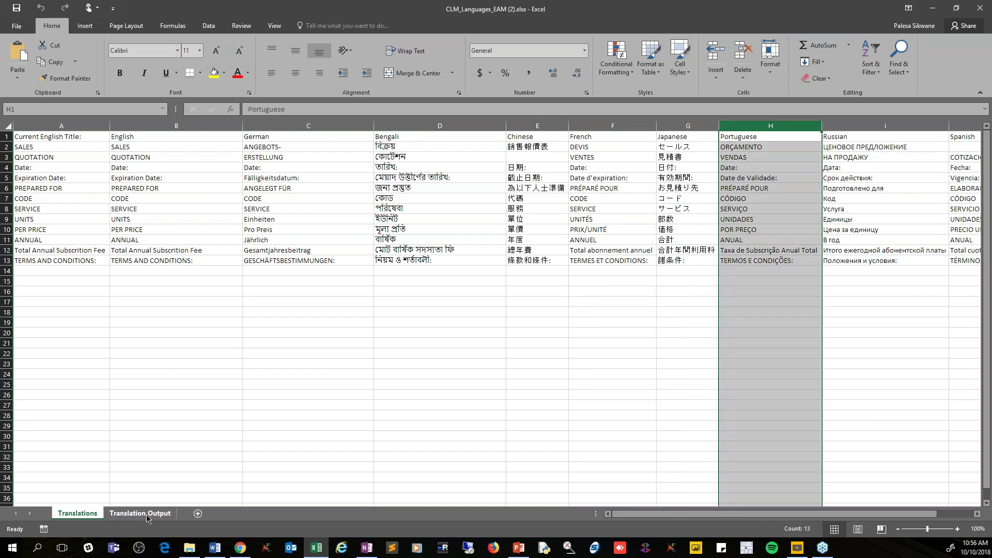
# - Set Language From Salesforce to German on the Translation Output sheet
pyautogui.click(119, 514)
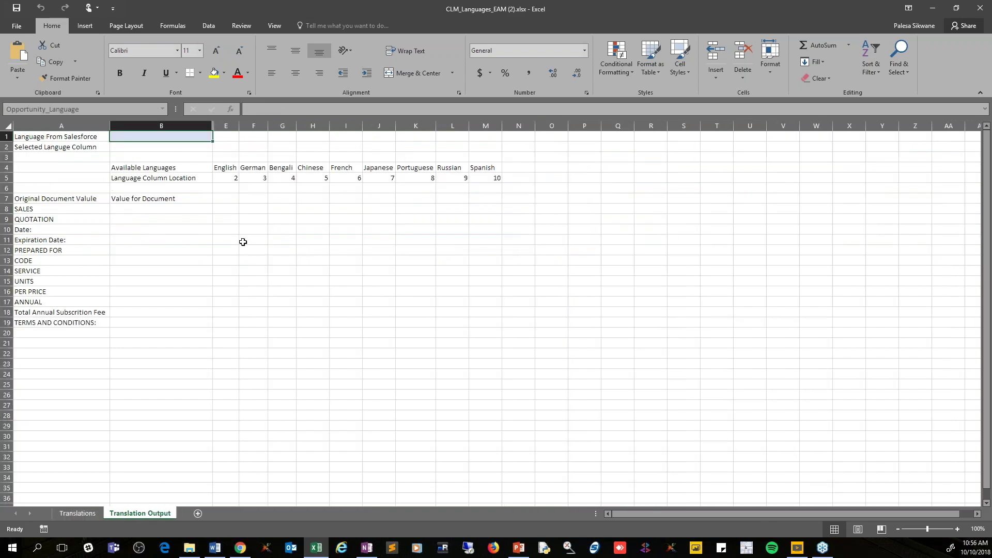
pyautogui.write('Germ')
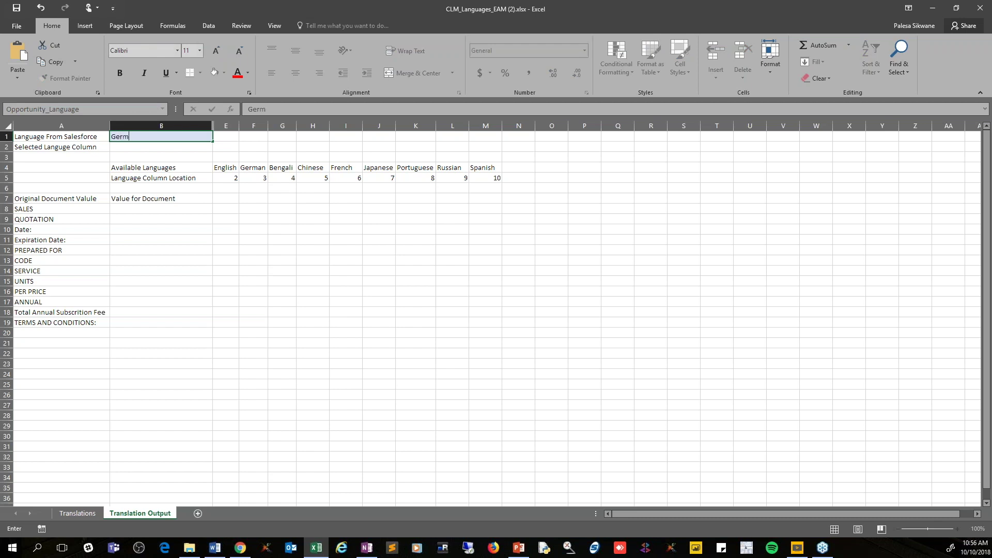
pyautogui.write('an')
pyautogui.press('Return')
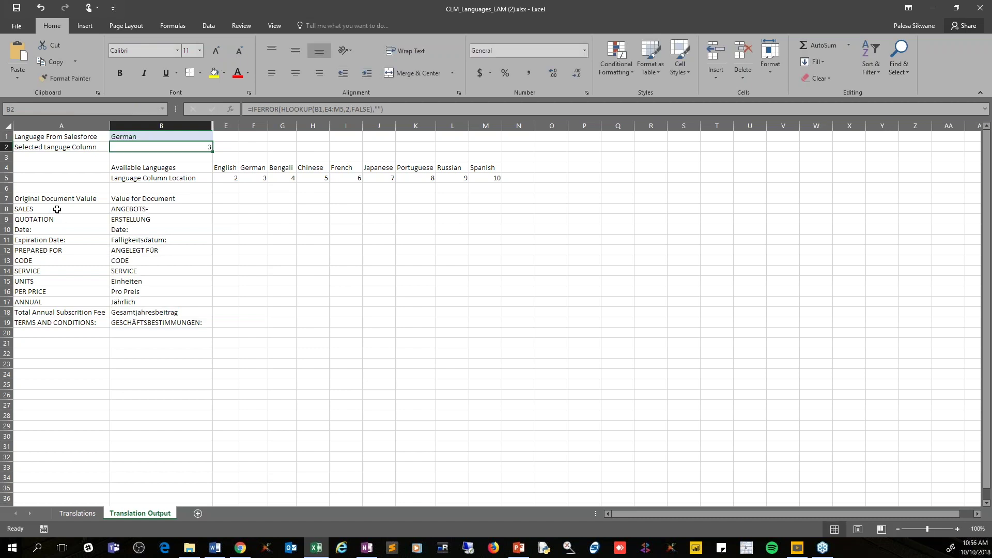
# - Compare the Original Document Value entries with the German translations under Value for Document, from SALES to TERMS AND CONDITIONS
pyautogui.click(57, 200)
pyautogui.click(134, 200)
pyautogui.click(133, 209)
pyautogui.click(132, 219)
pyautogui.moveTo(126, 233); pyautogui.dragTo(130, 327)
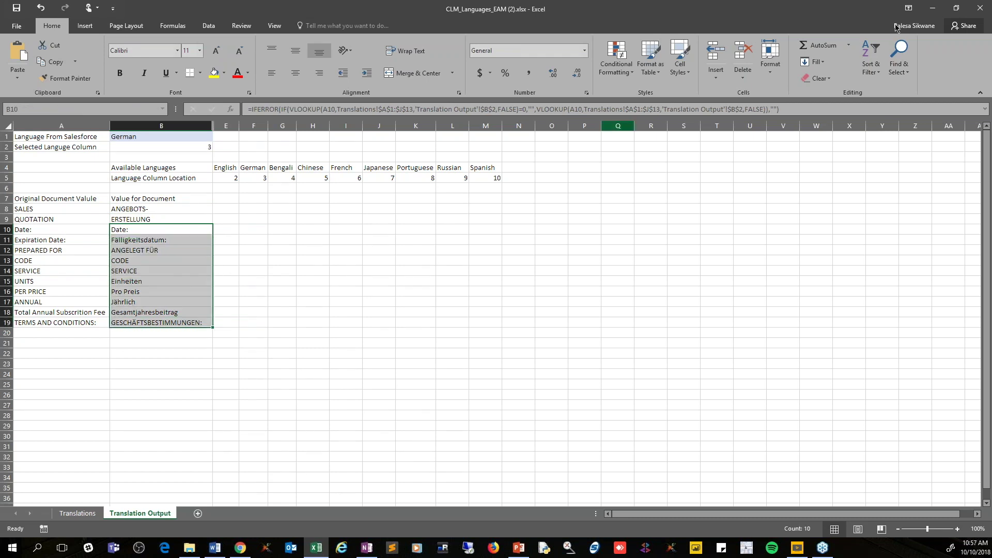
# - Return to the Contract_DemoNintex package in Chrome and review its files, security, delivery options, relationships and component groups
pyautogui.click(934, 9)
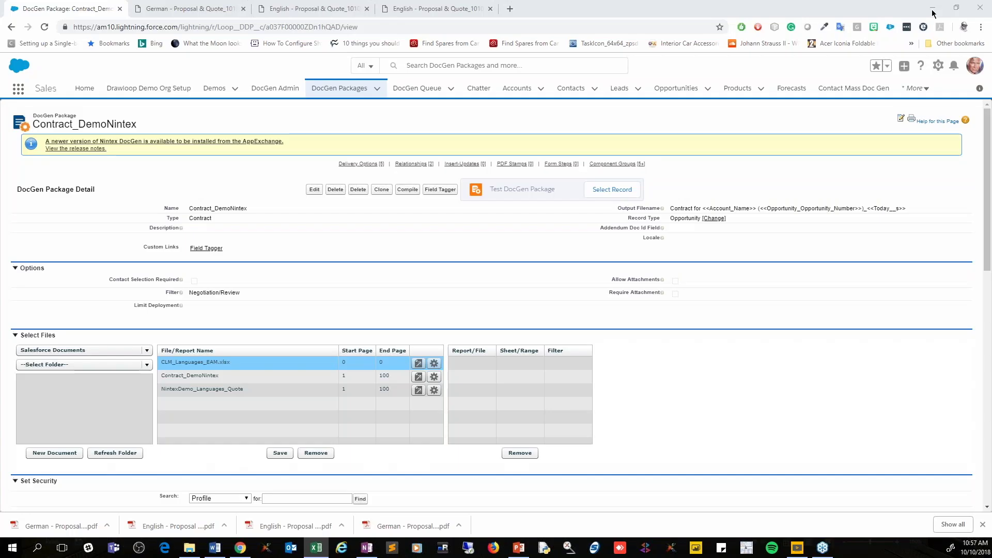
pyautogui.scroll(-3, 694, 325)
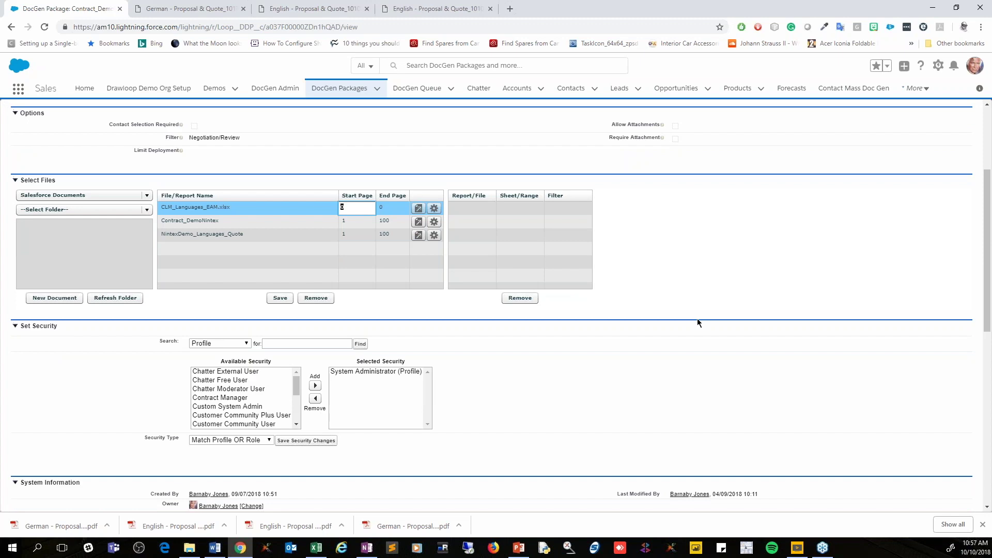
pyautogui.scroll(-3, 697, 319)
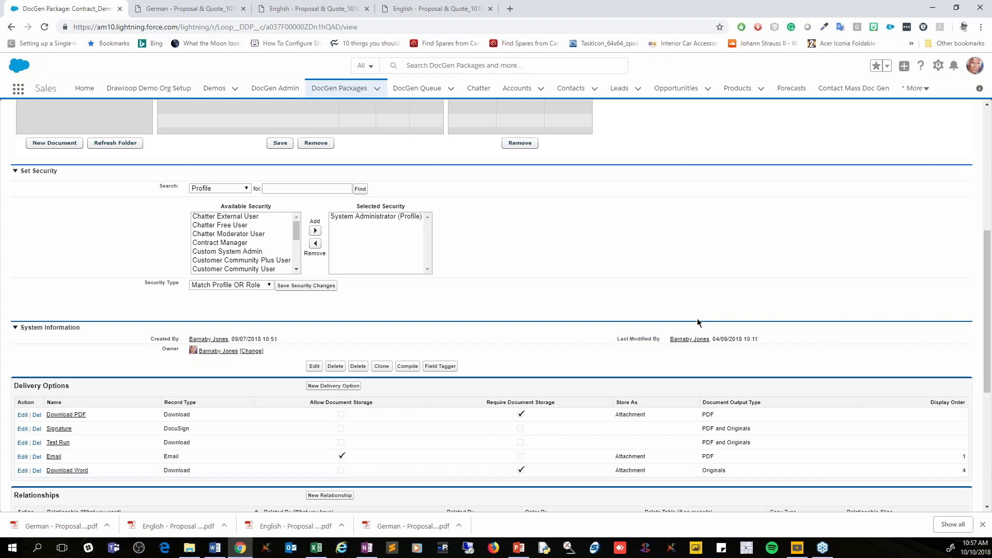
pyautogui.scroll(-3, 697, 323)
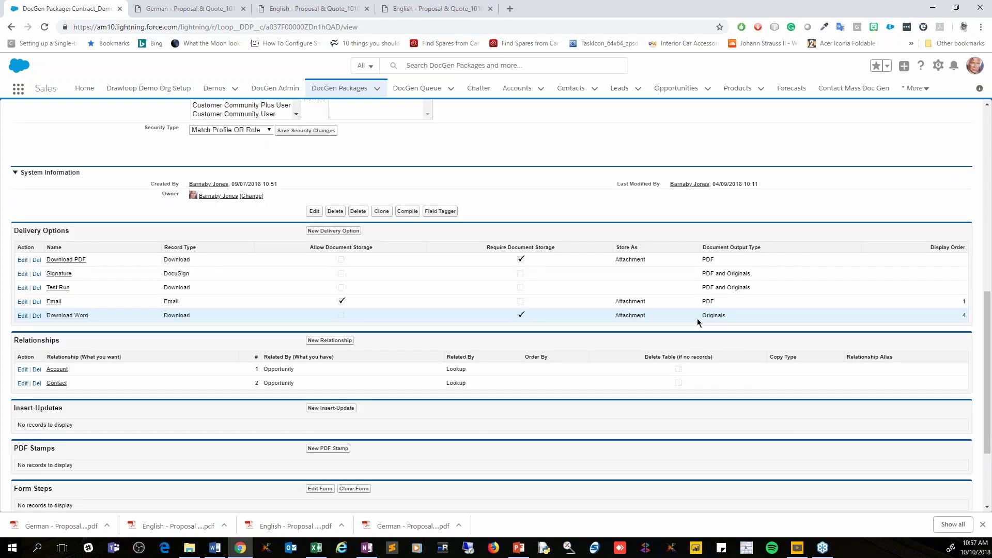
pyautogui.scroll(-3, 697, 323)
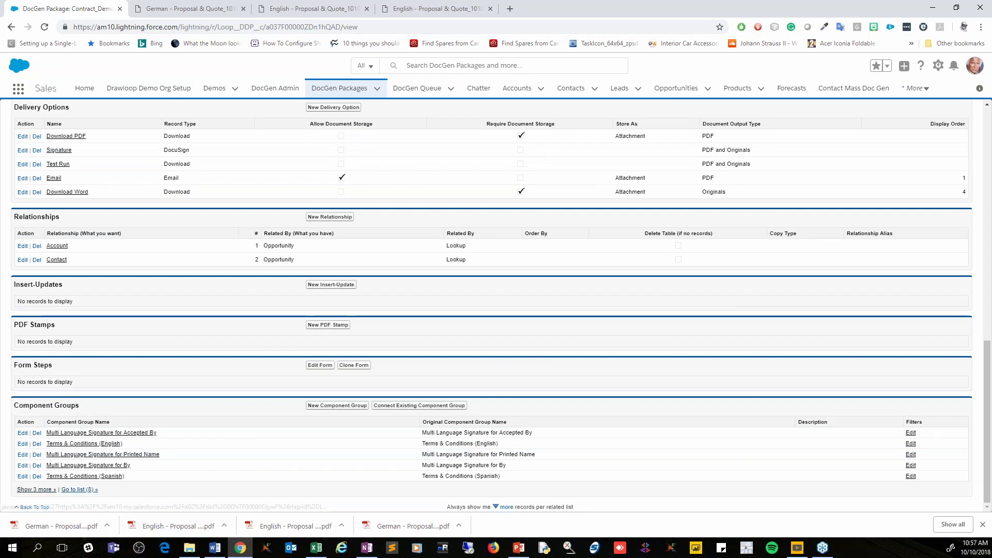
# - Open the Terms & Conditions (German) component group from the package's full list and examine its selected and available components
pyautogui.click(73, 491)
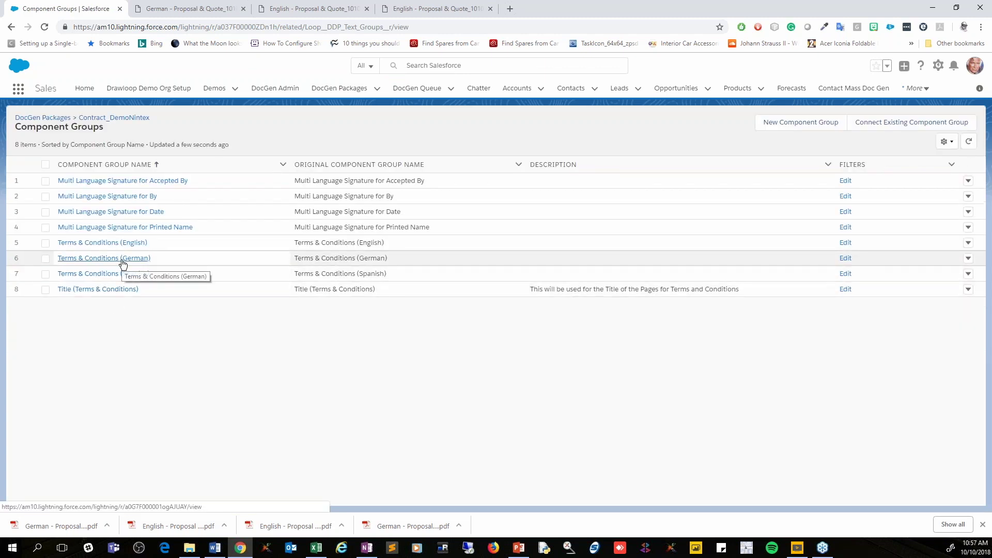
pyautogui.click(123, 261)
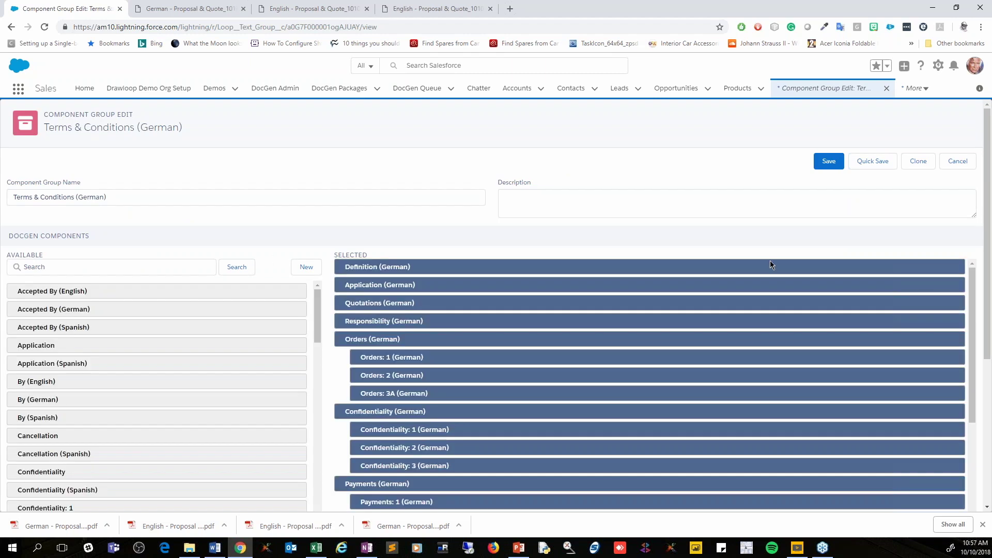
pyautogui.moveTo(413, 267)
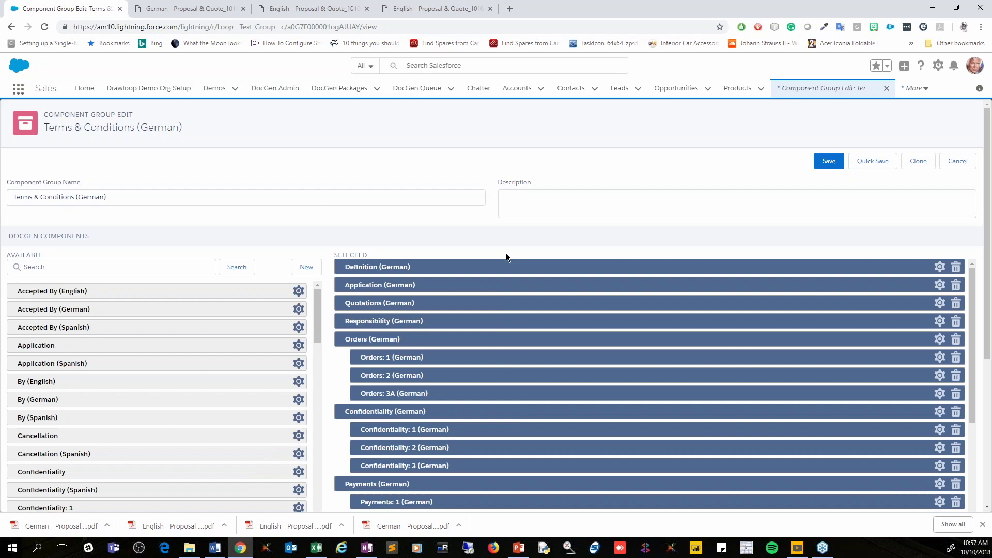
pyautogui.moveTo(512, 307)
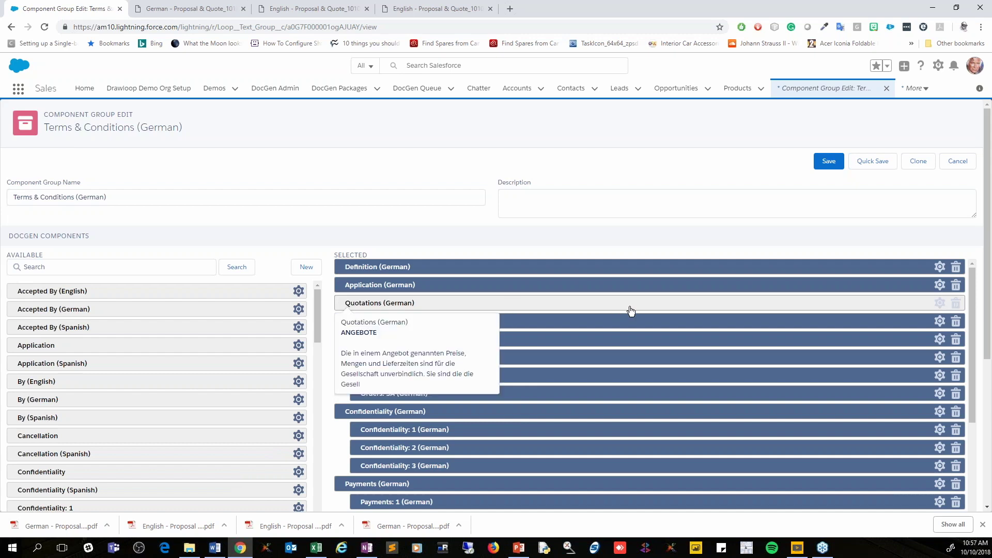
pyautogui.scroll(-3, 631, 310)
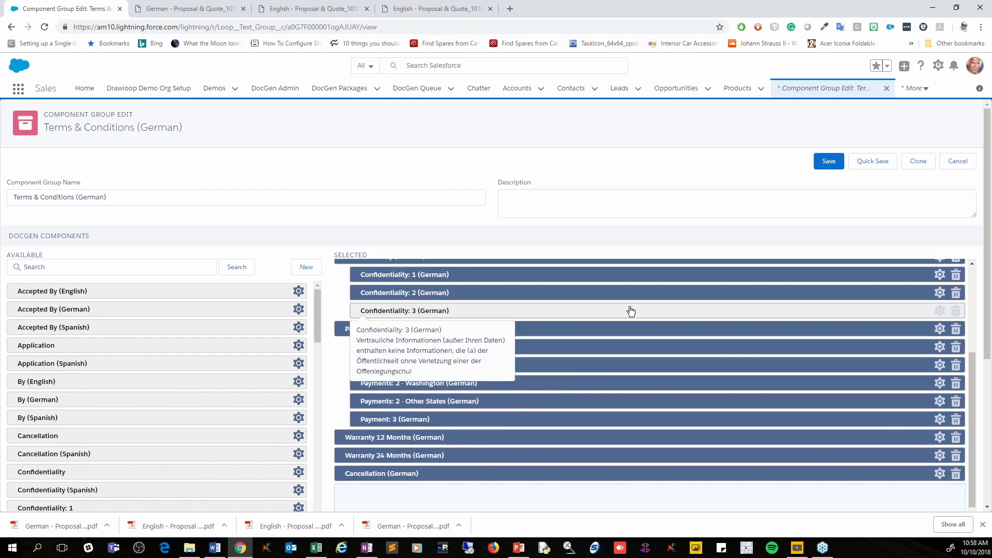
pyautogui.scroll(-9, 269, 419)
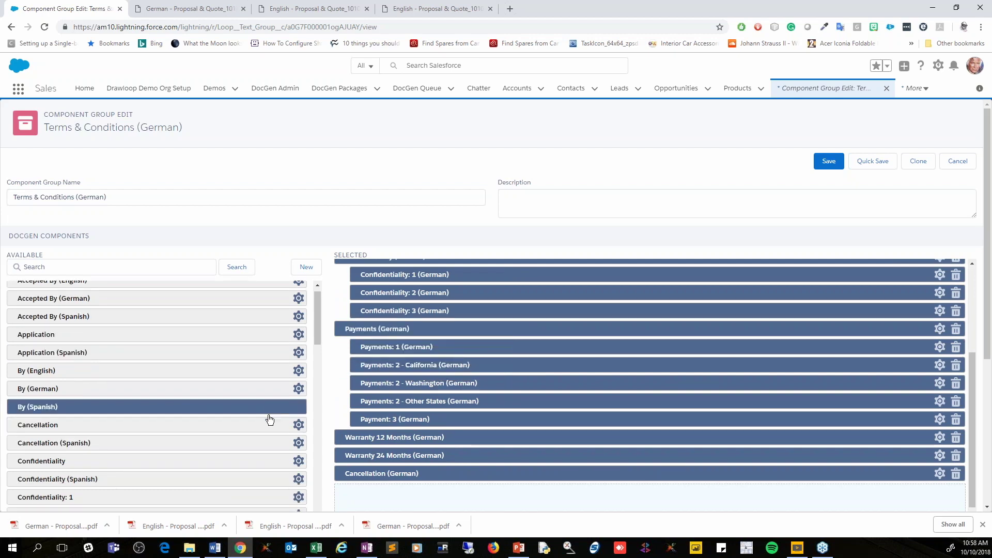
pyautogui.scroll(-7, 269, 420)
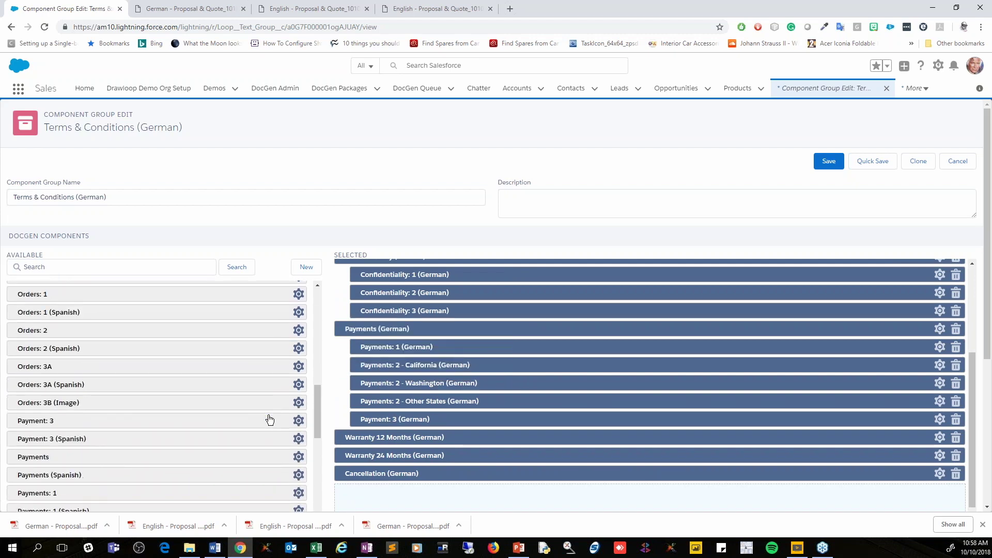
# - Try to create a new component named Exclusions with an empty body, viewing the Account tags in the Field Tagger
pyautogui.click(310, 270)
pyautogui.click(359, 208)
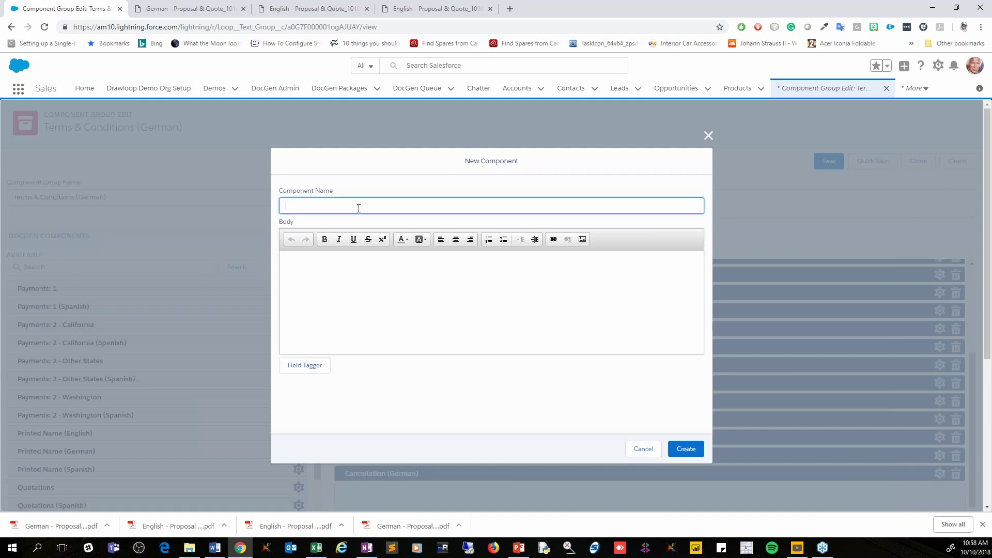
pyautogui.write('Exclusions')
pyautogui.click(441, 284)
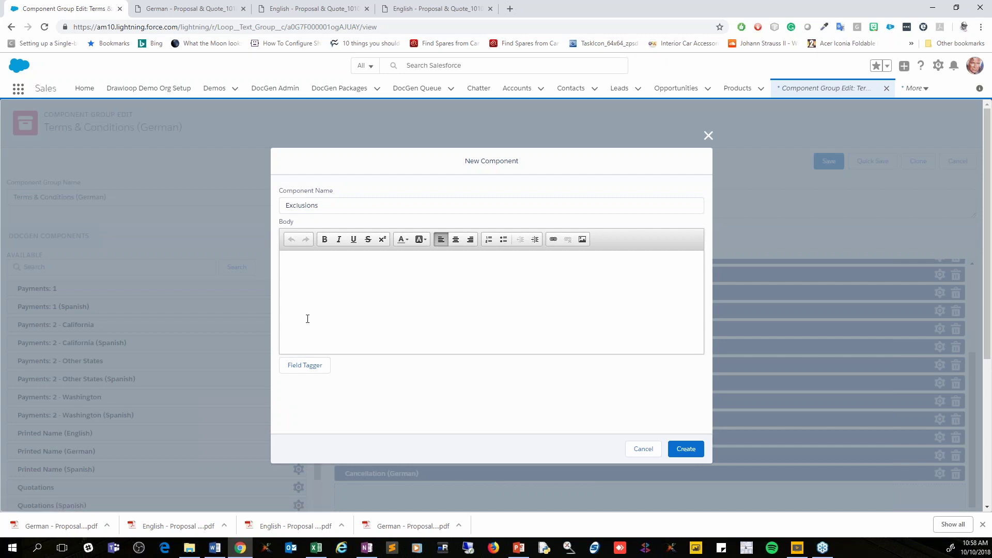
pyautogui.click(308, 369)
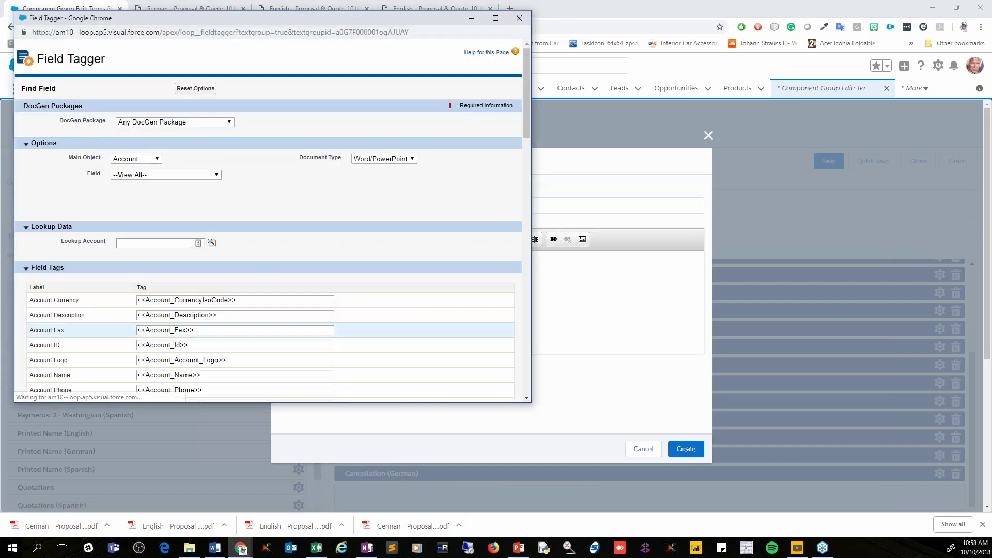
pyautogui.scroll(-4, 276, 233)
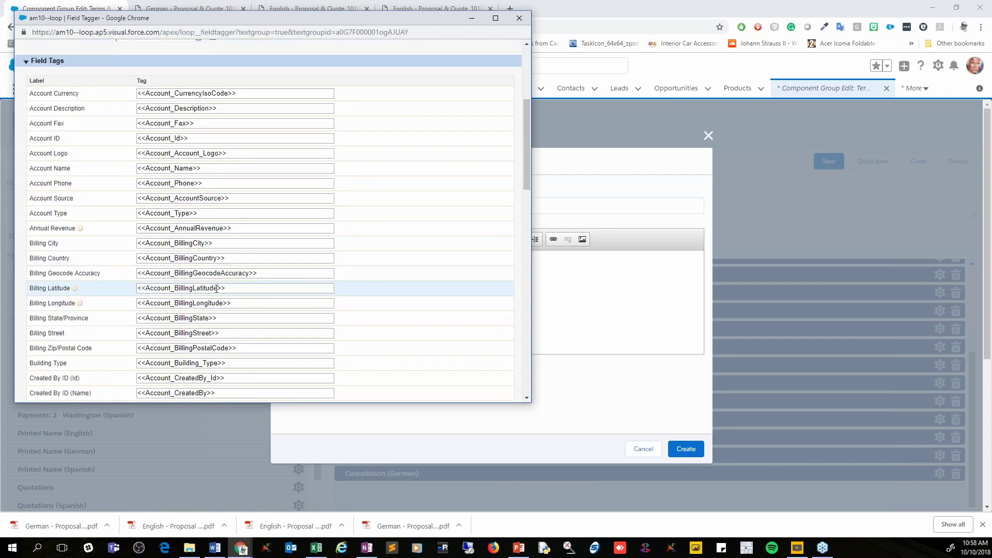
pyautogui.click(519, 18)
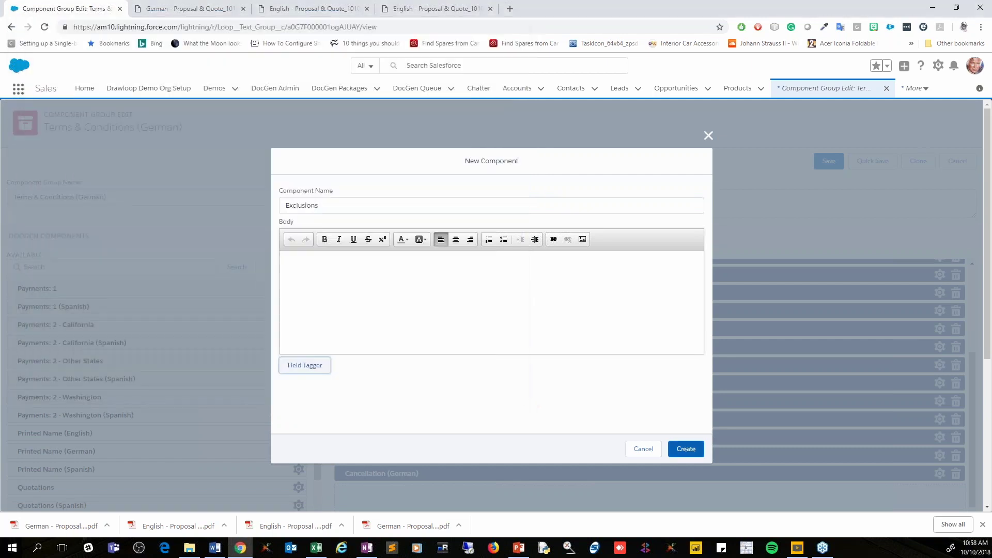
pyautogui.click(686, 449)
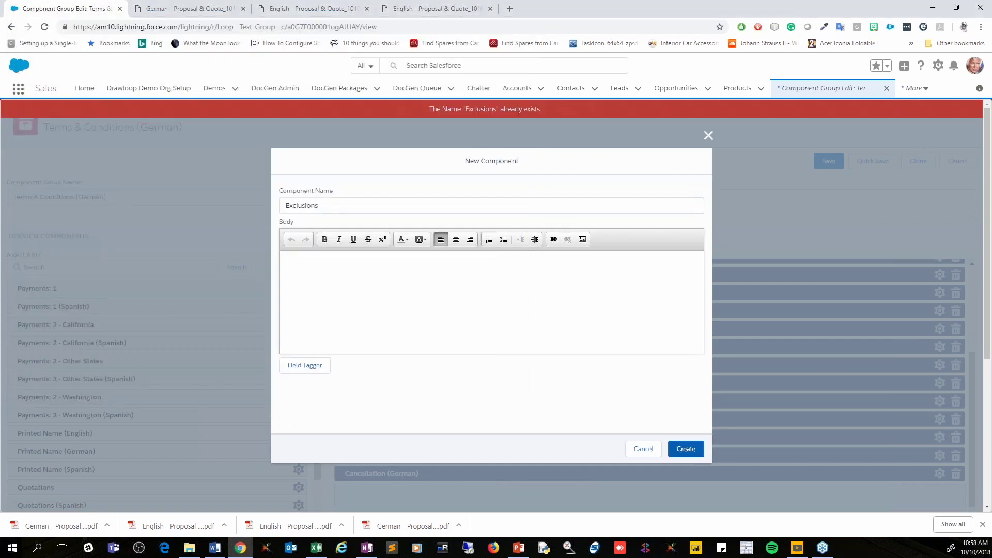
pyautogui.click(708, 135)
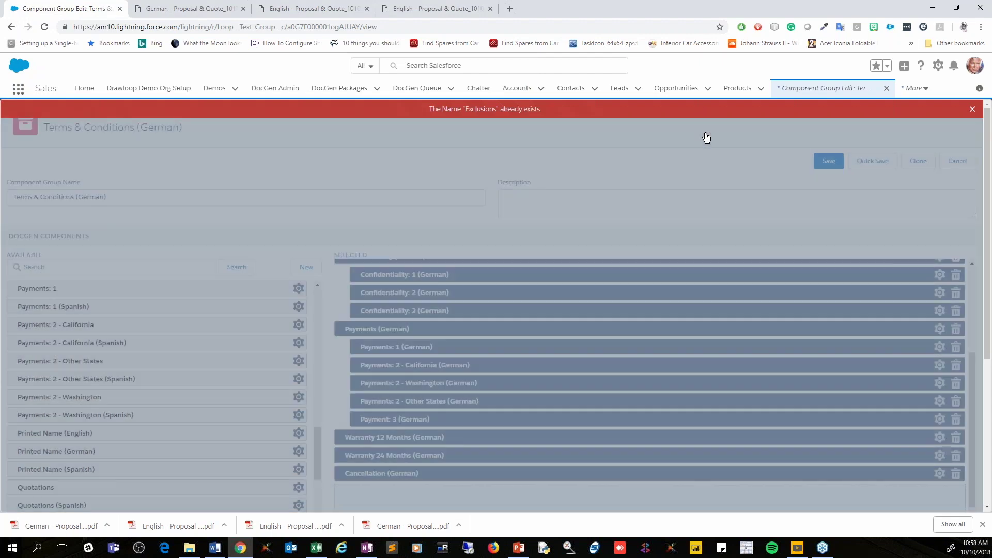
# - Add the existing Exclusions component to the selected components, nested under Cancellation (German), and dismiss the error banner
pyautogui.scroll(-5, 207, 426)
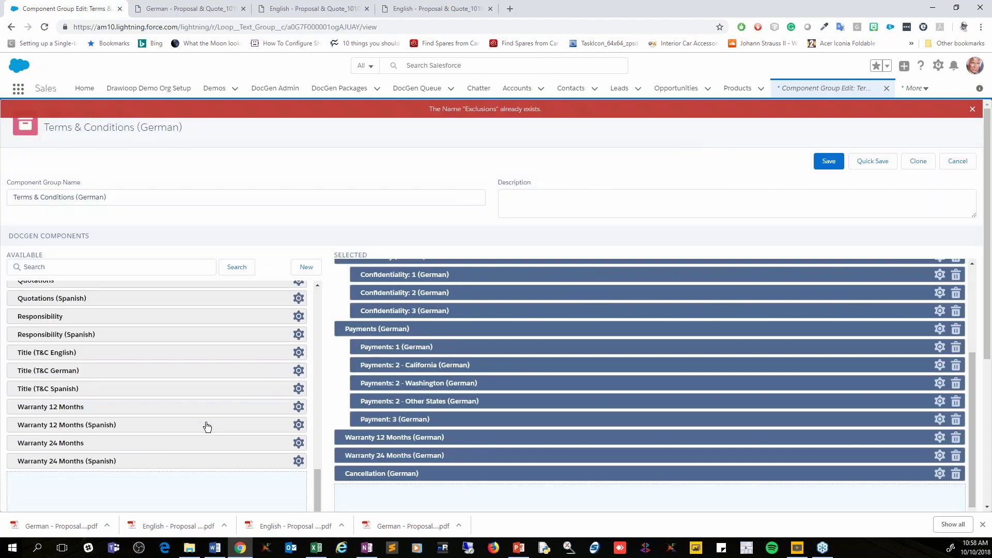
pyautogui.scroll(10, 206, 426)
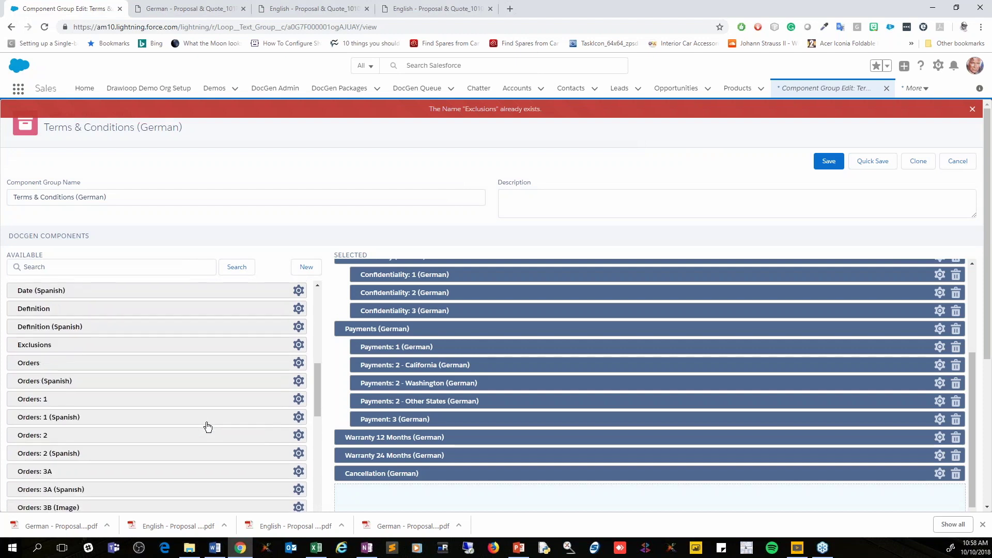
pyautogui.scroll(-1, 208, 426)
pyautogui.moveTo(151, 417)
pyautogui.moveTo(151, 417); pyautogui.dragTo(503, 485)
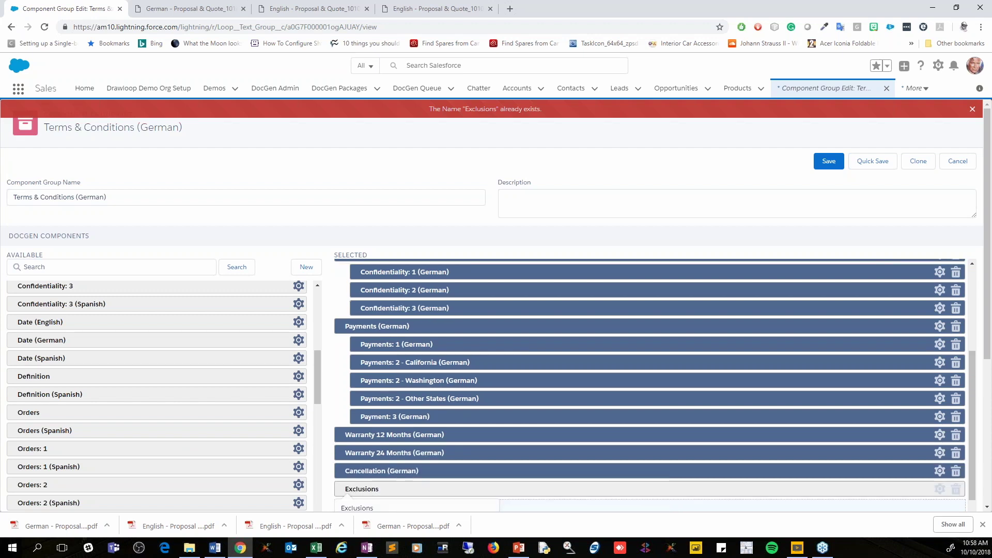
pyautogui.scroll(-1, 504, 486)
pyautogui.moveTo(345, 436); pyautogui.dragTo(392, 481)
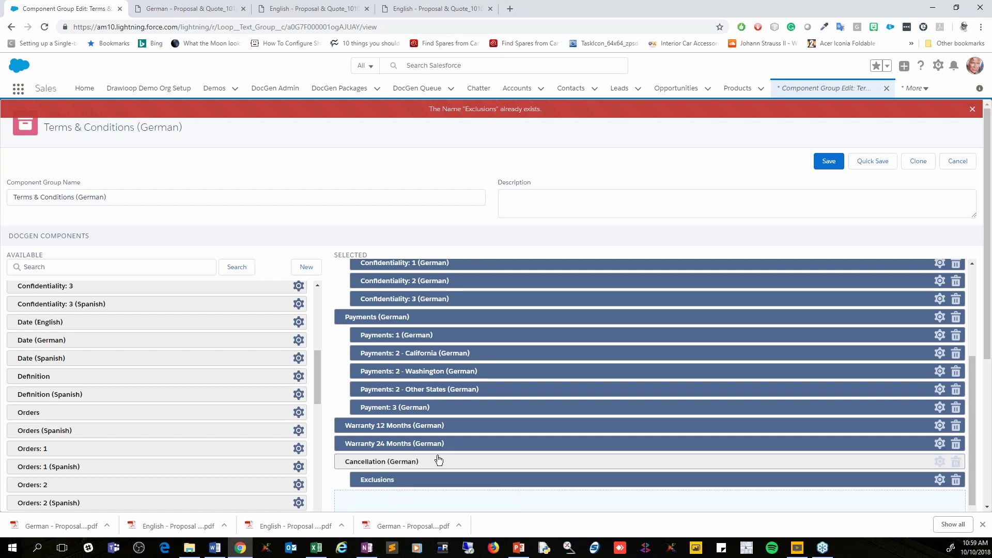
pyautogui.click(974, 109)
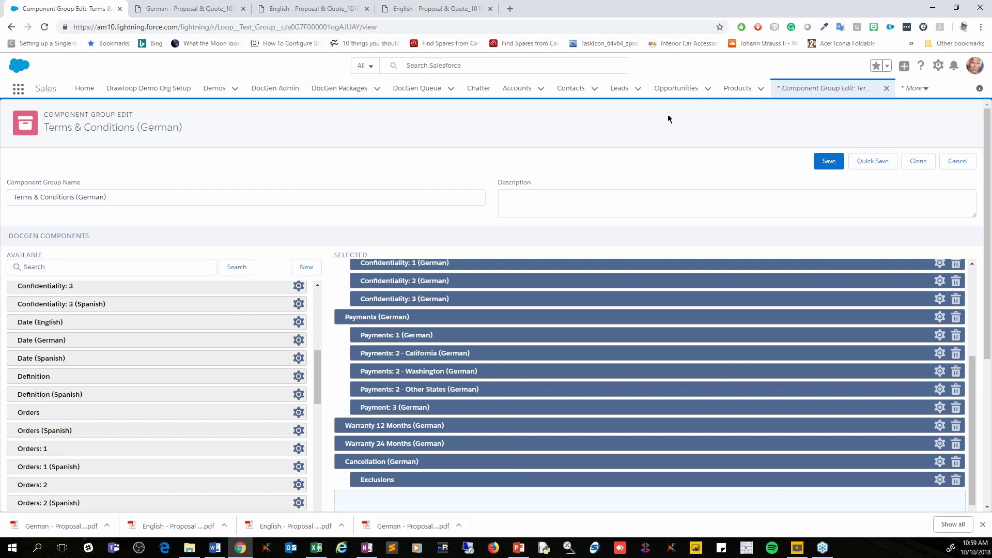
# - Open the Demo_EN opportunity from the recently viewed opportunities
pyautogui.click(676, 89)
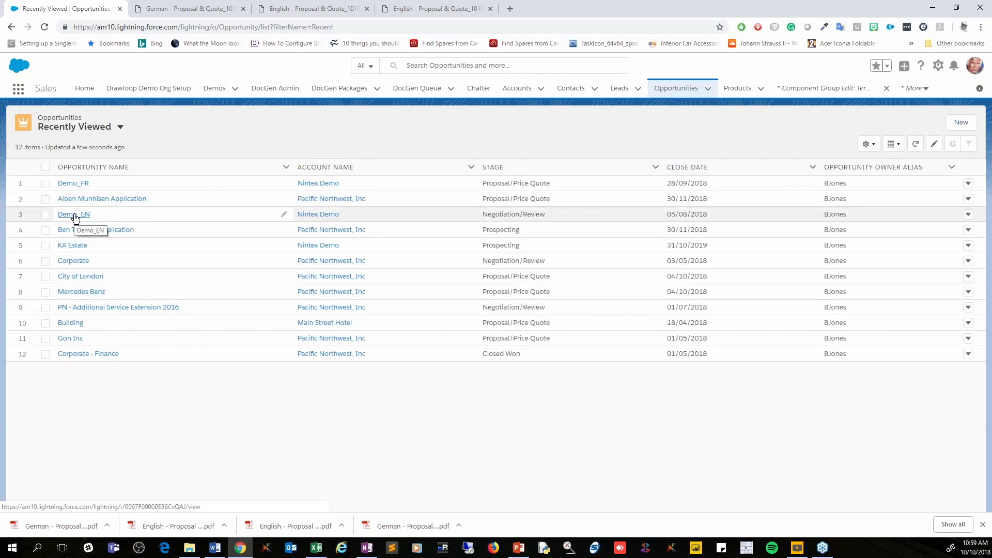
pyautogui.doubleClick(527, 214)
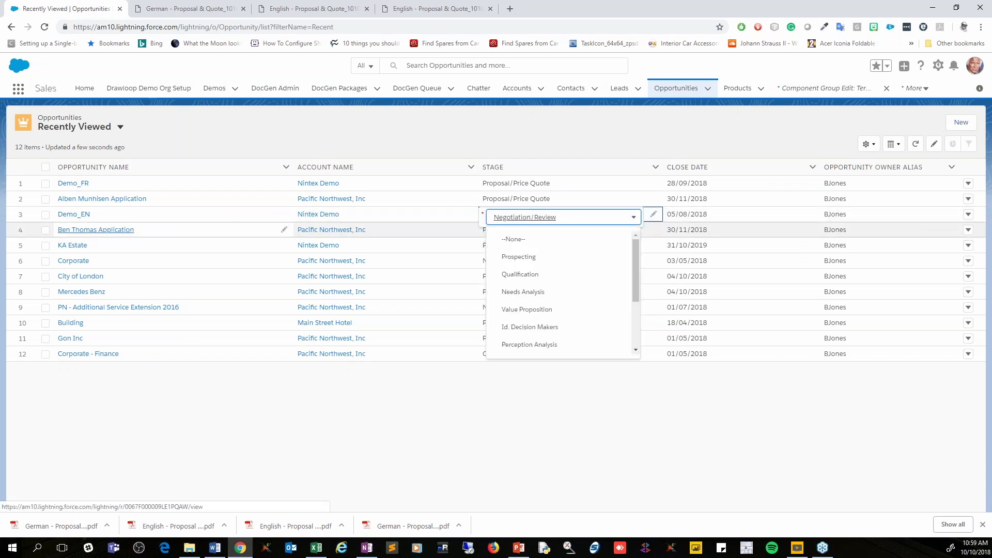
pyautogui.click(76, 214)
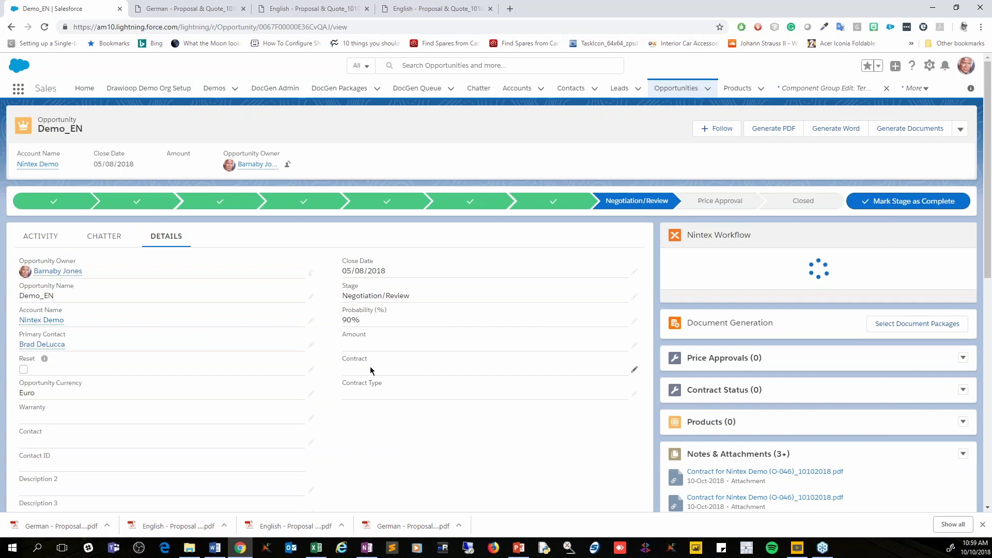
# - Set the Demo_EN opportunity's Language to German under Additional Information and save the record
pyautogui.scroll(-7, 370, 369)
pyautogui.scroll(-3, 370, 367)
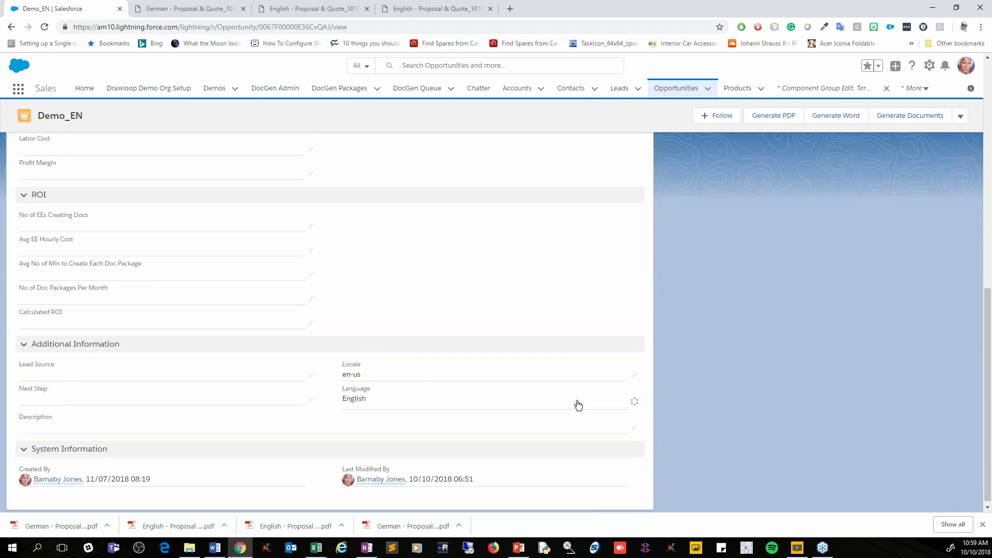
pyautogui.doubleClick(429, 408)
pyautogui.click(422, 339)
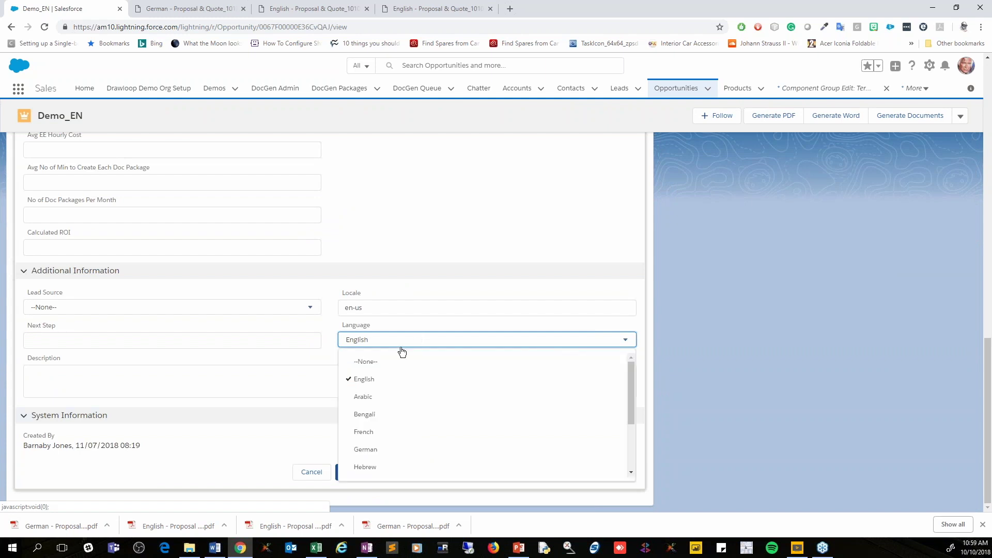
pyautogui.click(380, 452)
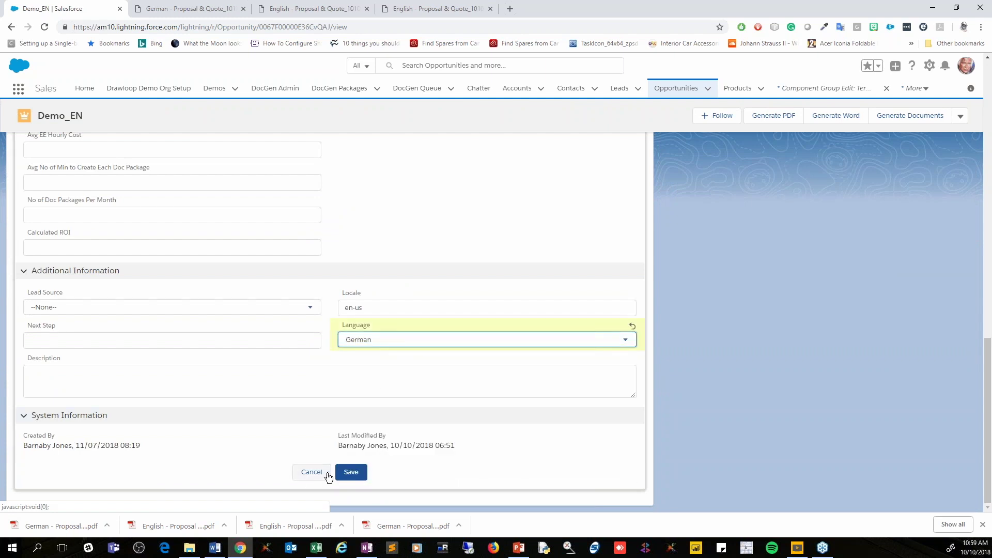
pyautogui.click(349, 472)
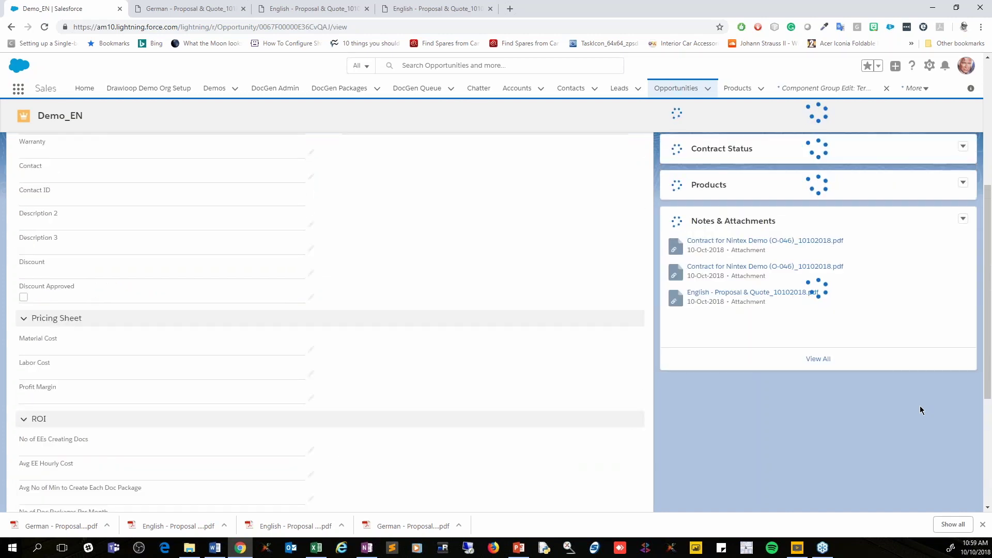
# - Run the Contract_DemoNintex document package for Demo_EN with contact None and the Download PDF delivery option
pyautogui.scroll(2, 921, 408)
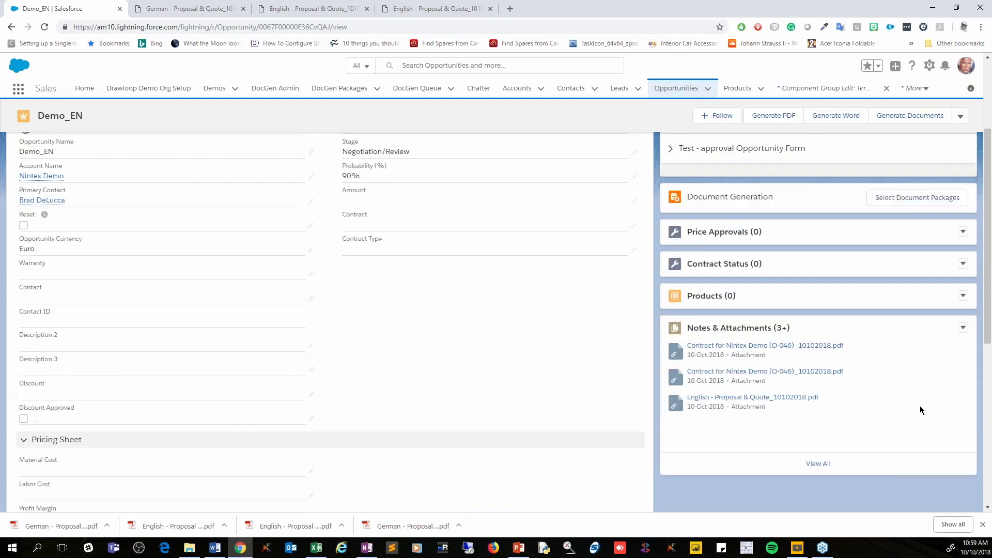
pyautogui.click(912, 266)
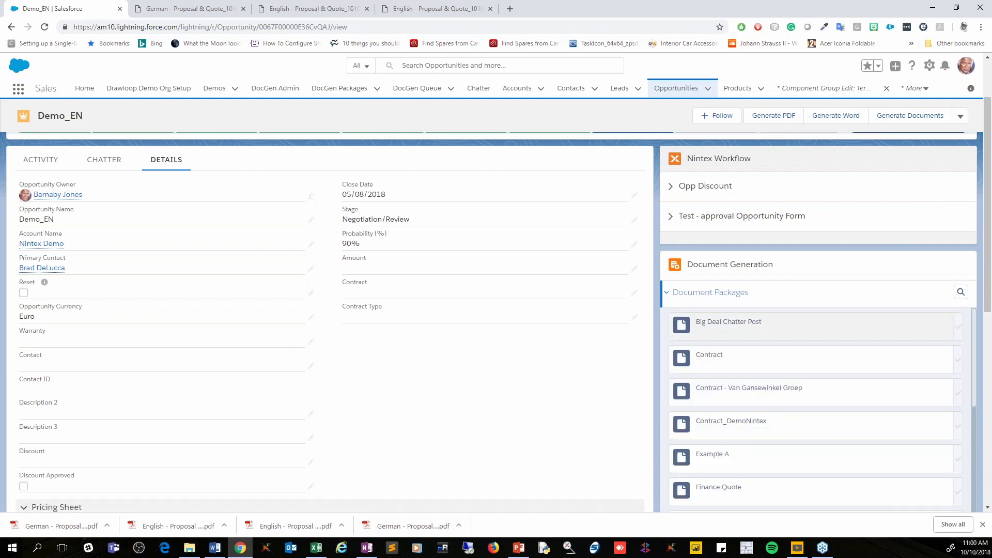
pyautogui.click(763, 423)
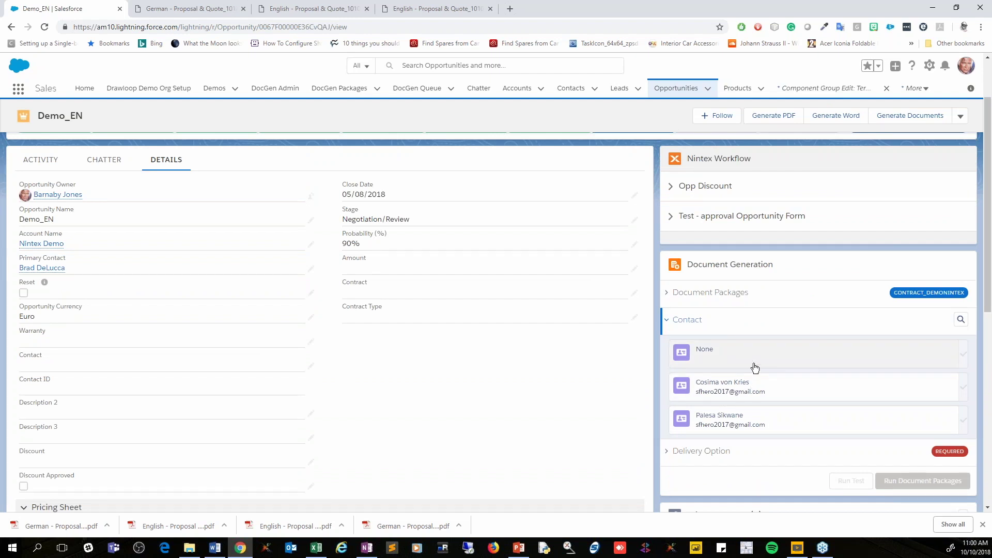
pyautogui.click(754, 368)
pyautogui.click(748, 388)
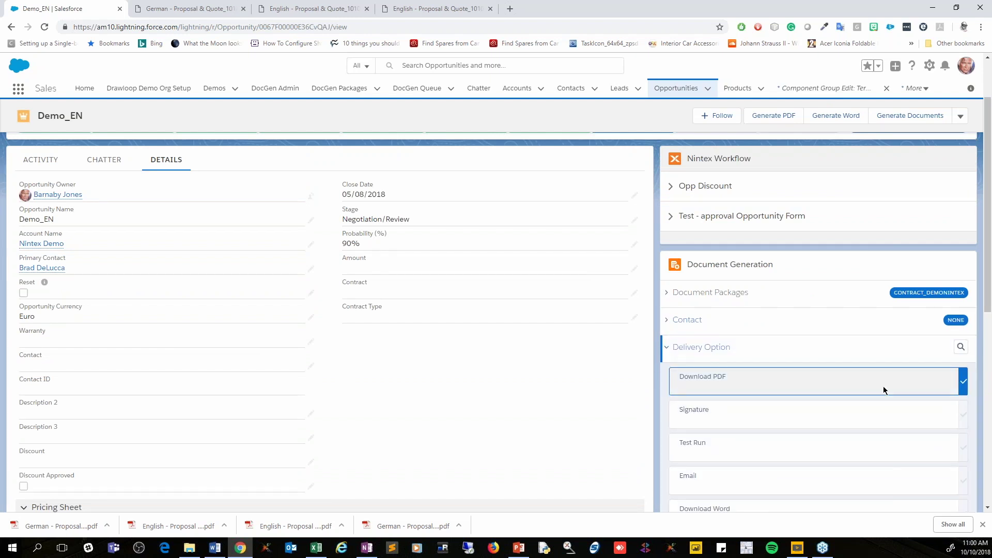
pyautogui.scroll(-3, 883, 386)
pyautogui.click(904, 394)
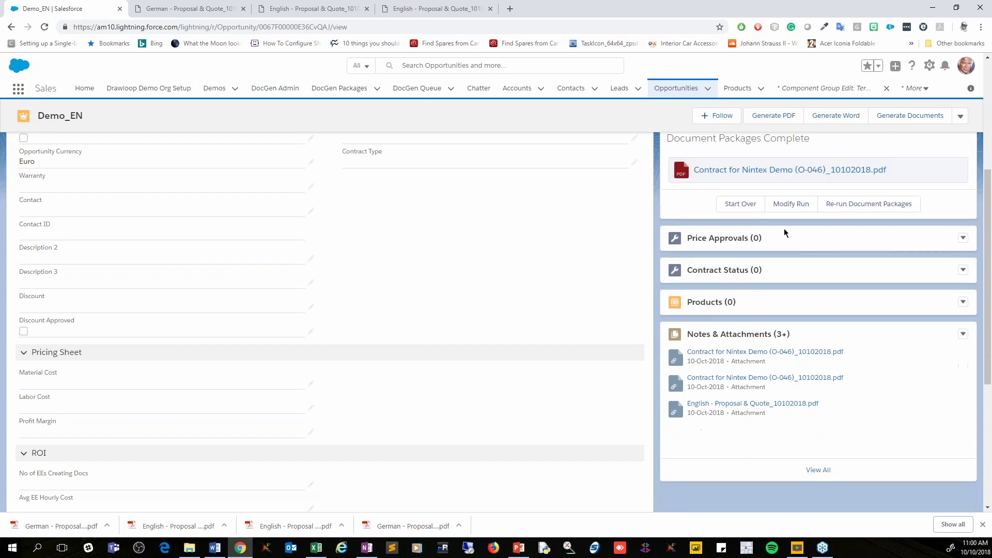
# - Download and open the generated contract PDF, and review its German terms from DEFINITIONEN through STORNIERUNG and the signature block
pyautogui.click(708, 176)
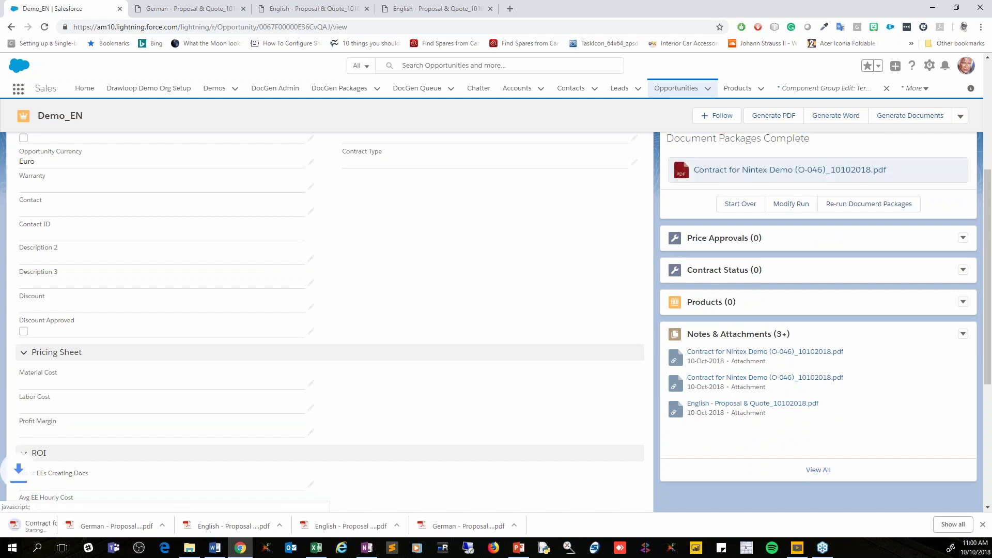
pyautogui.click(53, 529)
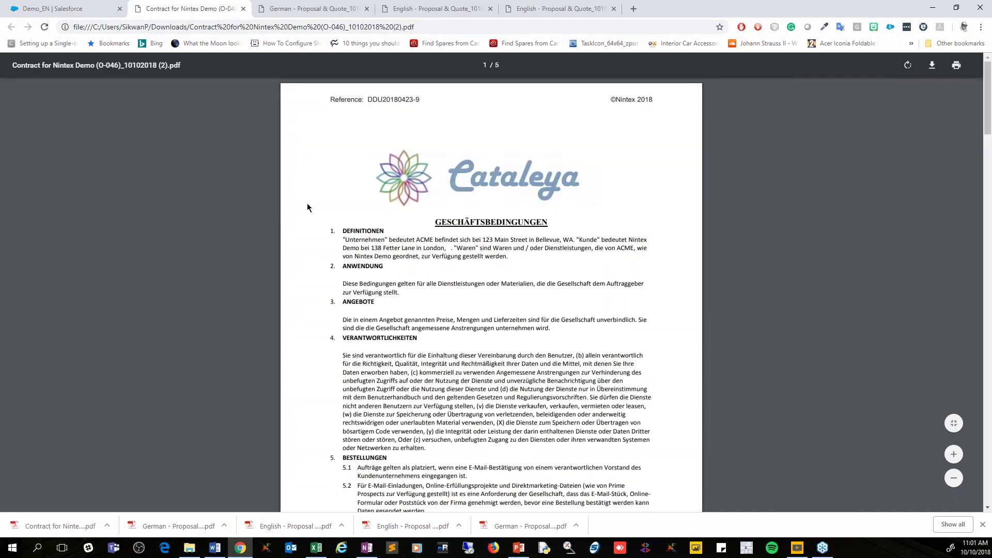
pyautogui.moveTo(337, 231); pyautogui.dragTo(461, 257)
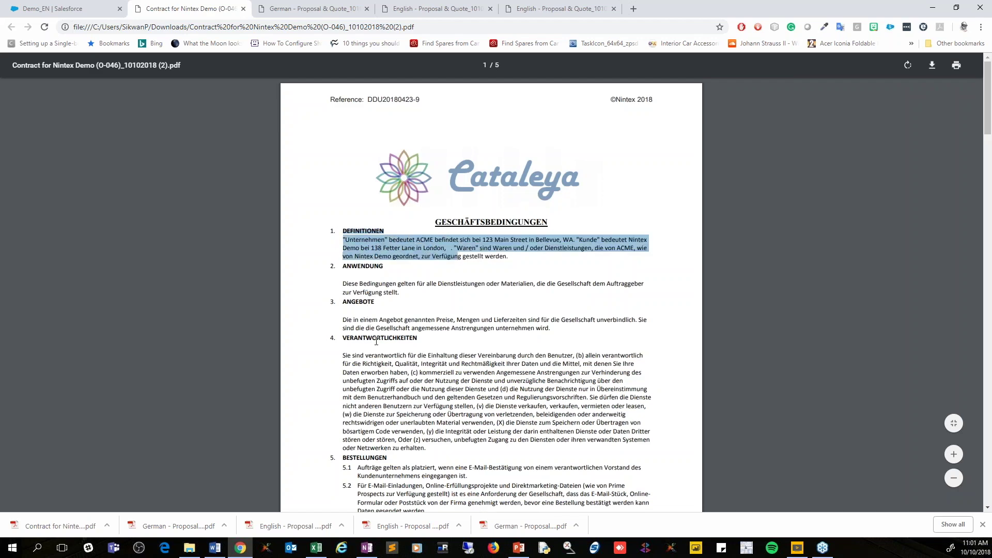
pyautogui.scroll(-3, 376, 342)
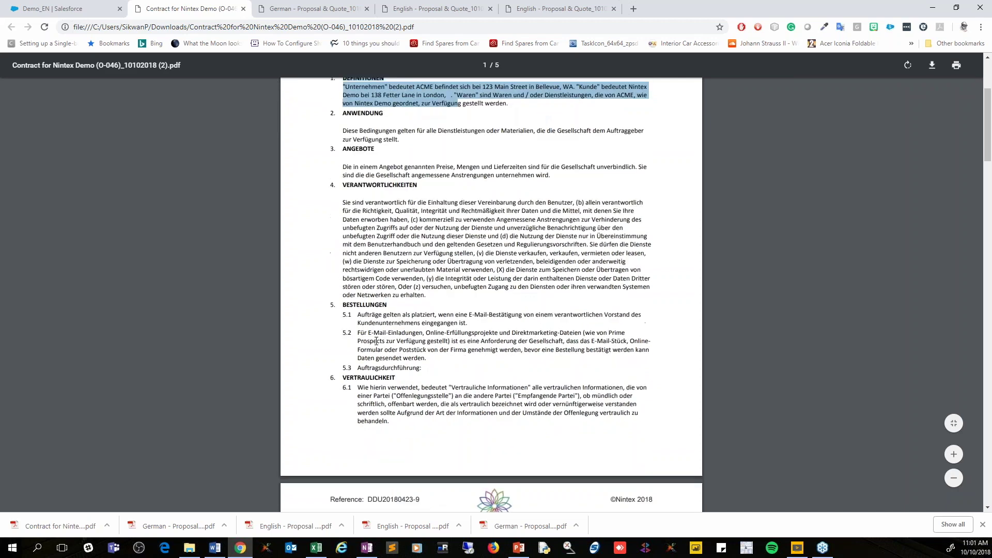
pyautogui.scroll(-8, 376, 342)
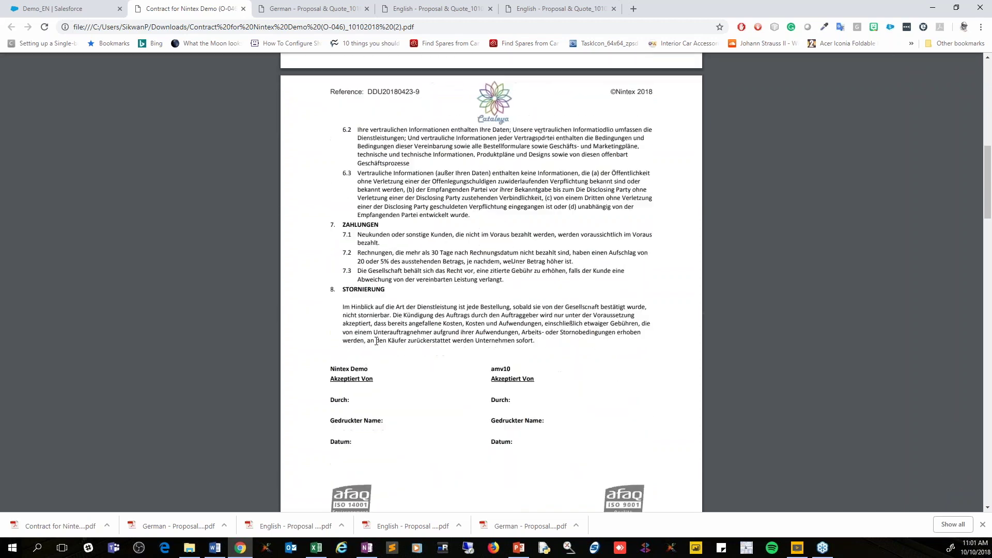
pyautogui.scroll(5, 377, 342)
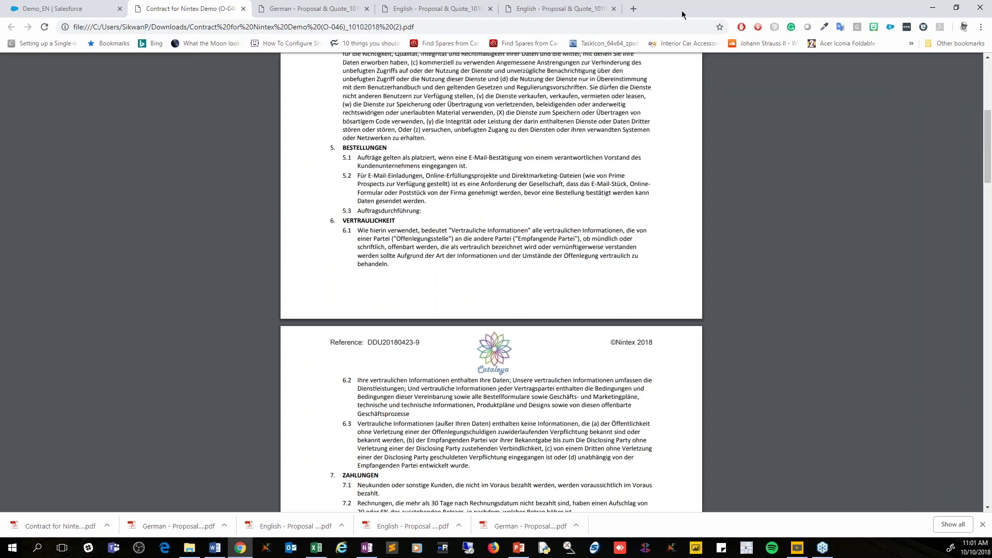
# - Place the contract PDF beside the Contract_DemoNintex (Component Group) Word template and compare its German terms with the ComponentGroup_Terms_Conditions_German tag
pyautogui.doubleClick(682, 14)
pyautogui.moveTo(682, 15); pyautogui.dragTo(2, 14)
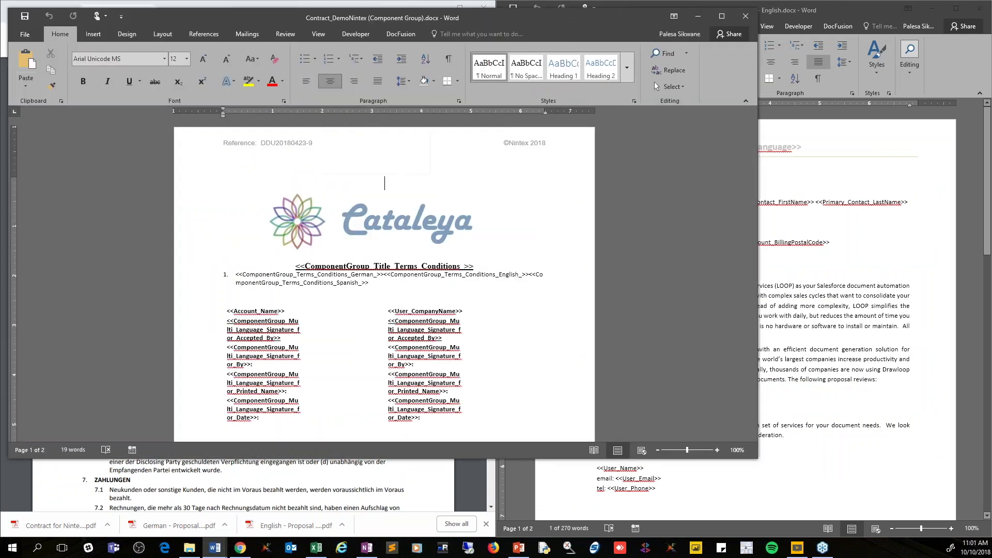
pyautogui.press('super+Right')
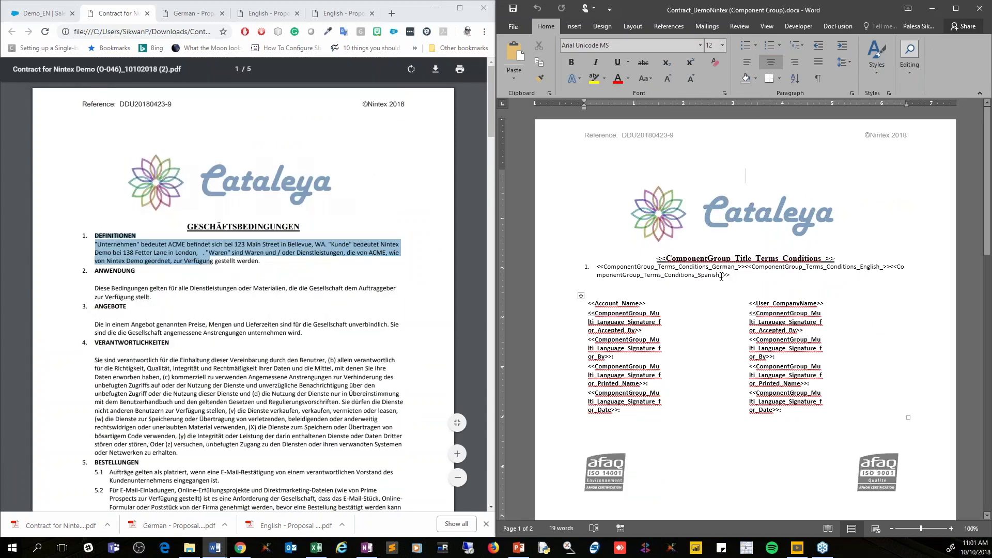
pyautogui.moveTo(597, 267); pyautogui.dragTo(738, 267)
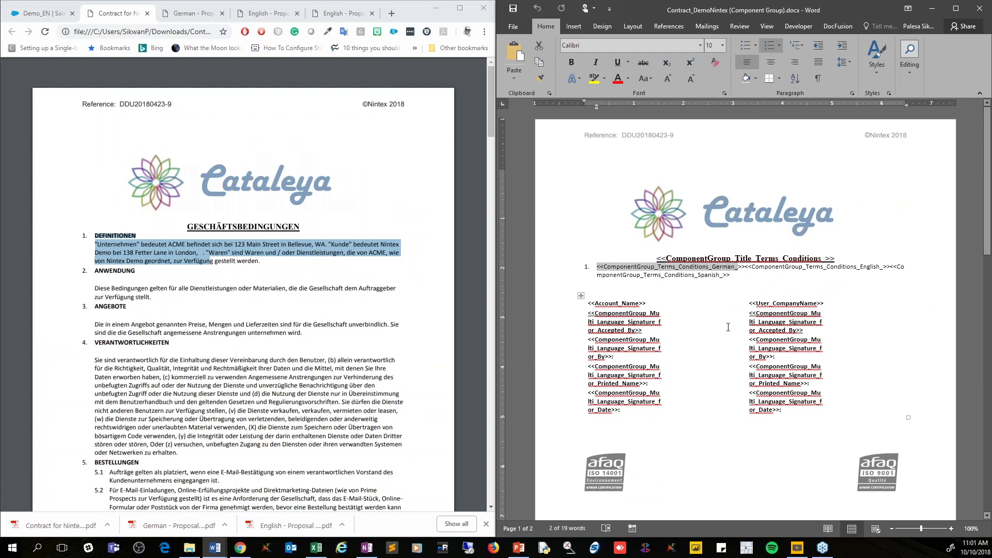
pyautogui.scroll(-3, 728, 327)
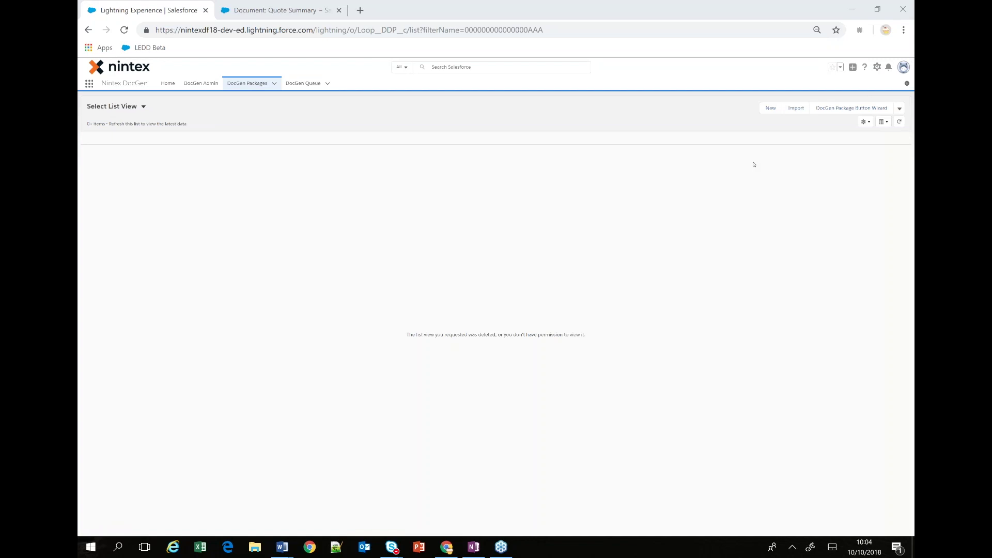
# - Start a new DocGen package named "Customer Quote Summary" with Opportunity as the starting object
pyautogui.click(769, 111)
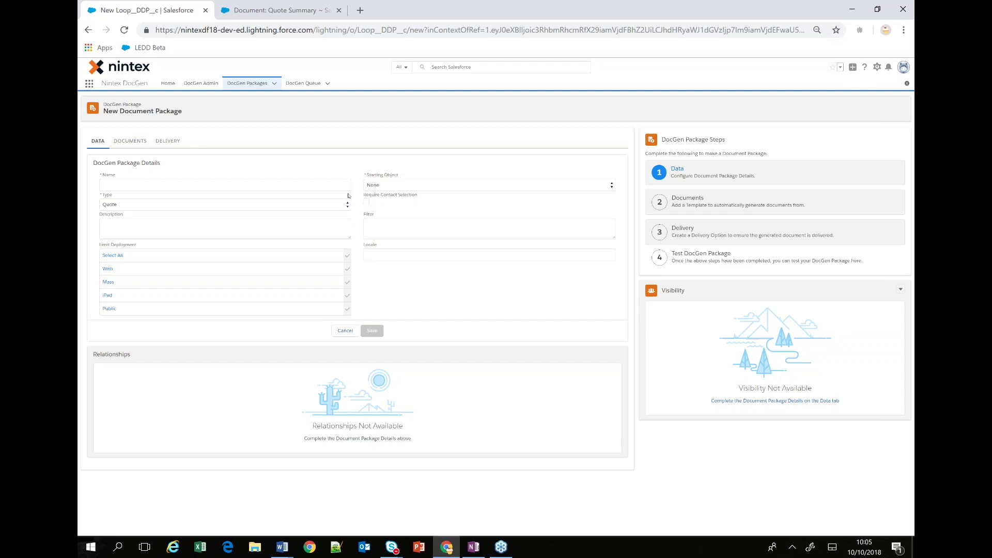
pyautogui.click(186, 185)
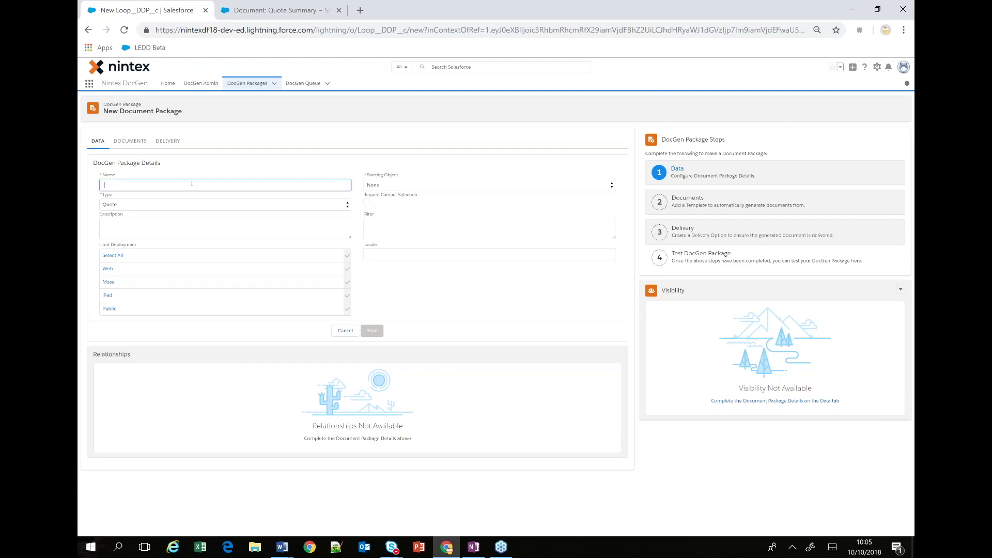
pyautogui.write('Customer Quote Summary')
pyautogui.click(410, 186)
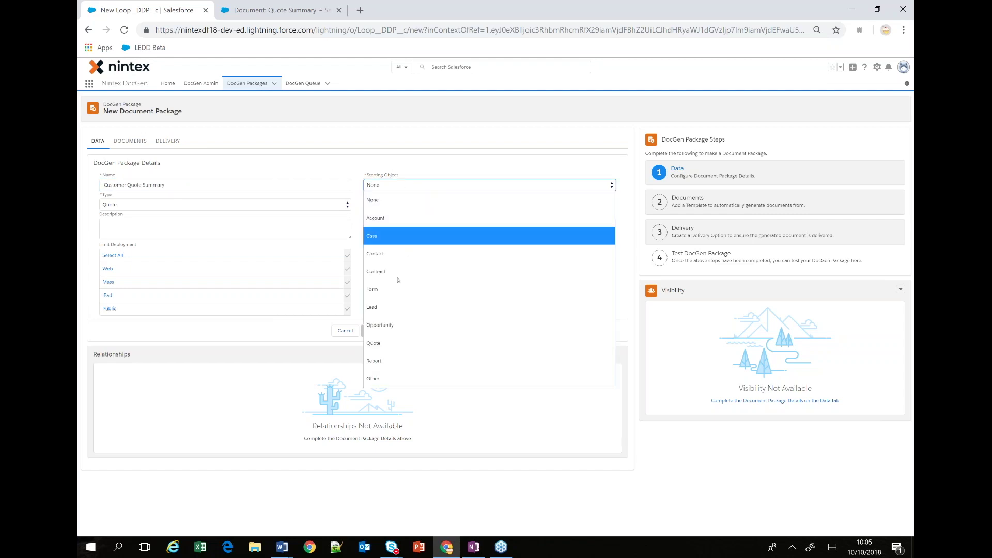
pyautogui.click(381, 326)
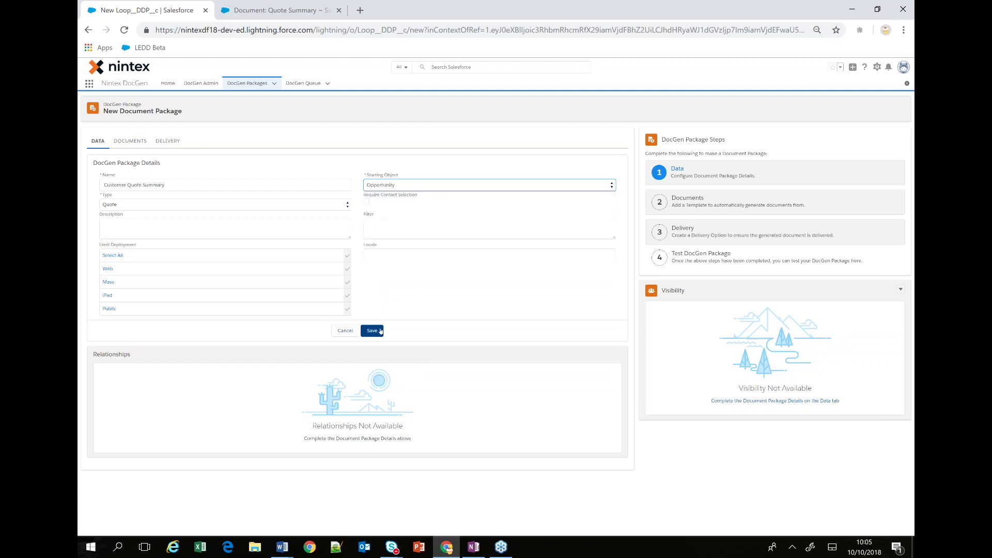
# - Set the new document package's type to Reporting
pyautogui.click(281, 207)
pyautogui.click(278, 205)
pyautogui.click(277, 205)
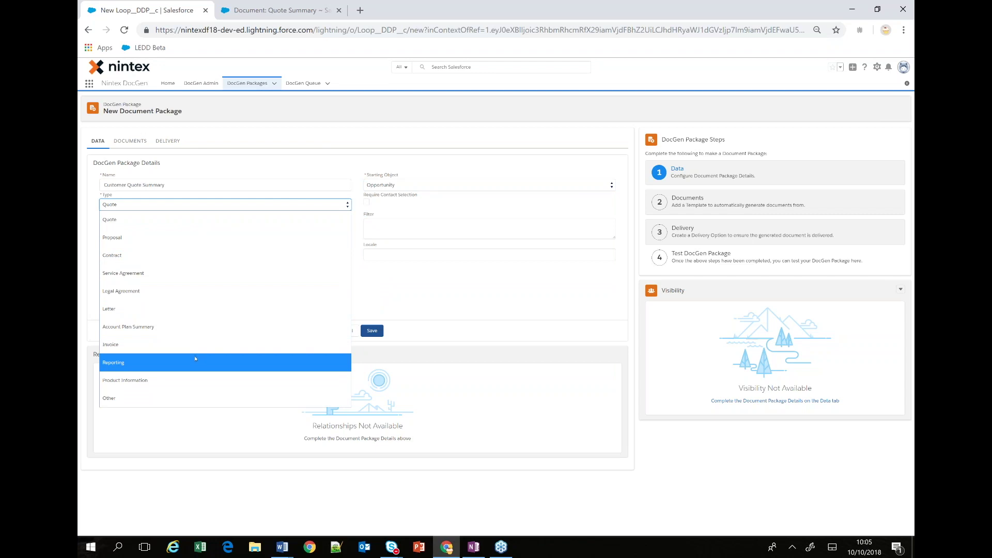
pyautogui.click(197, 361)
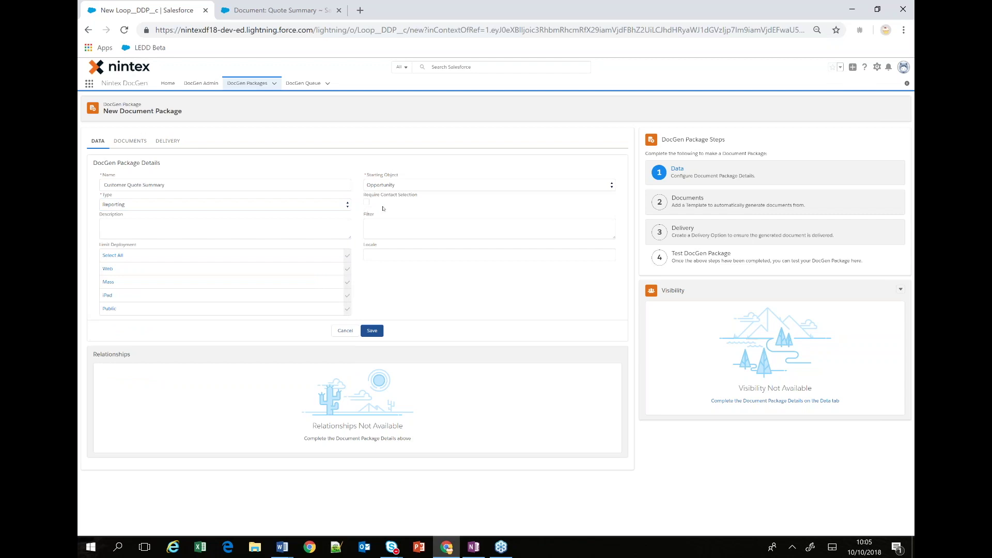
# - Select all Limit Deployment options (Web, Mass, iPad and Public) and save the package details
pyautogui.click(268, 230)
pyautogui.click(436, 231)
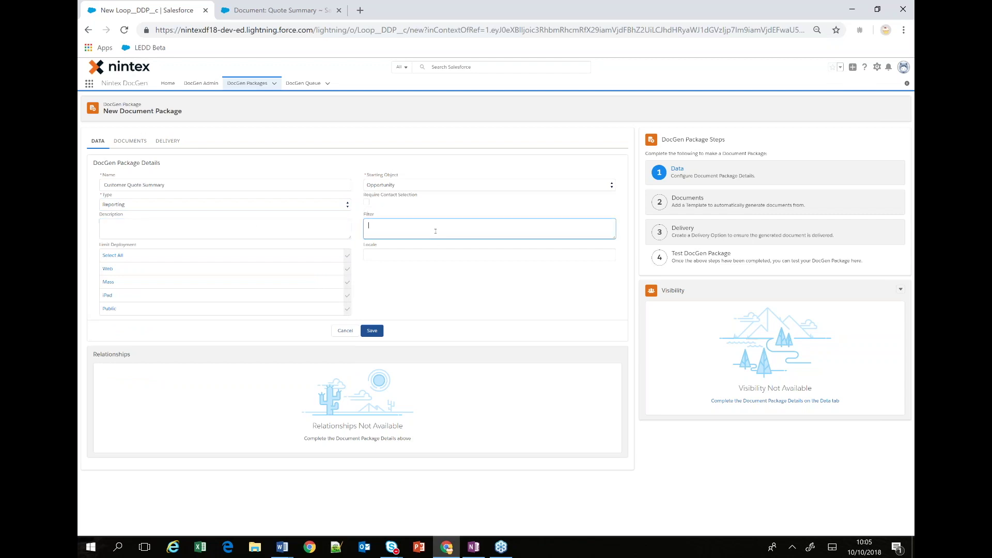
pyautogui.click(240, 231)
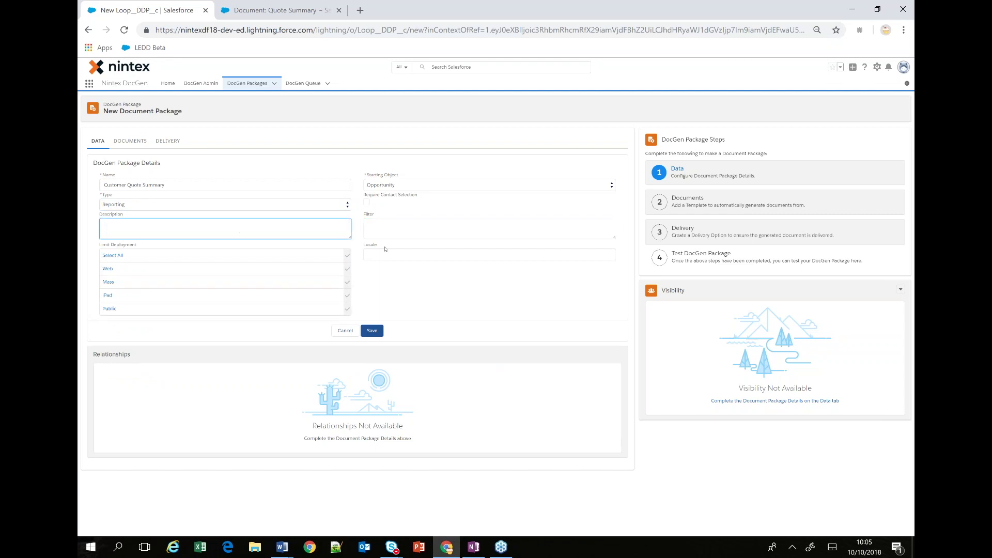
pyautogui.click(410, 234)
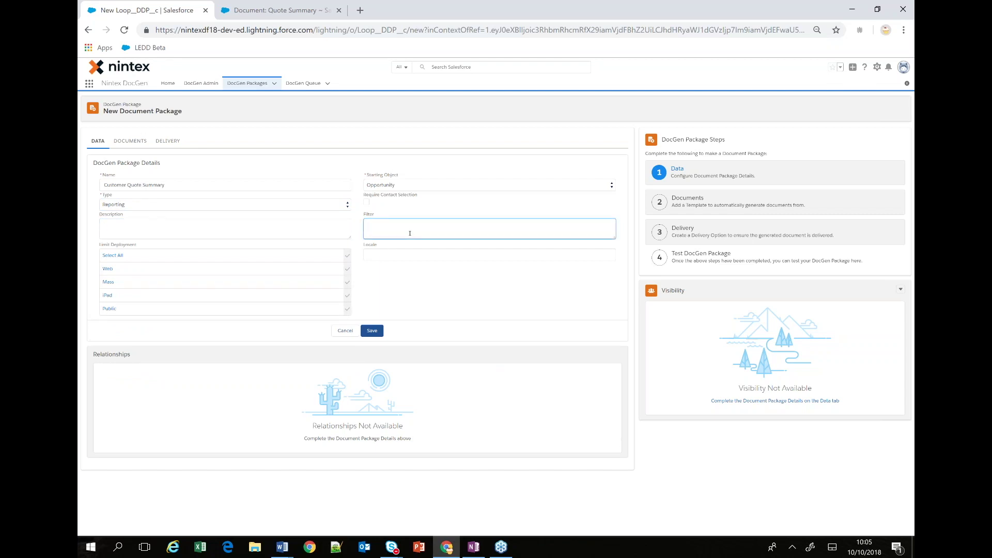
pyautogui.click(263, 255)
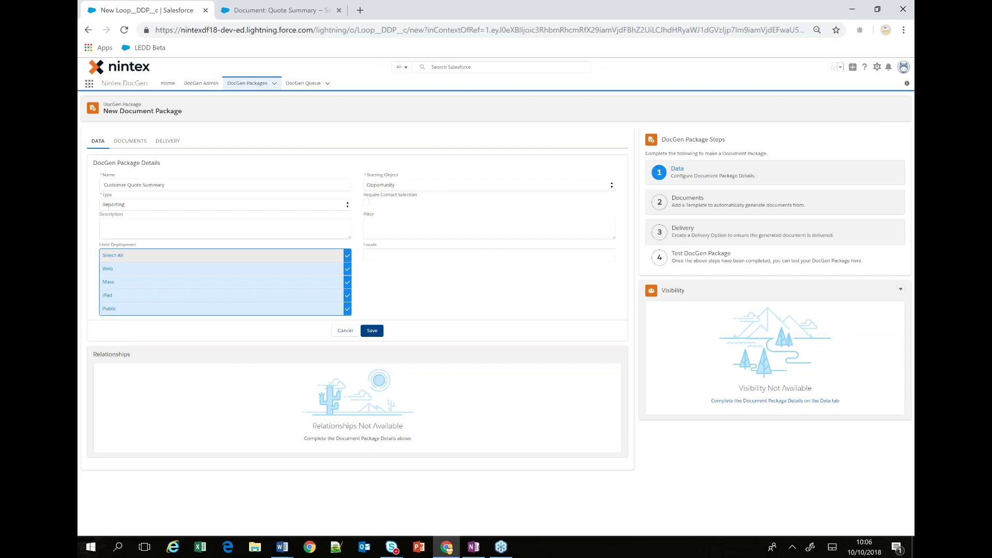
pyautogui.click(373, 335)
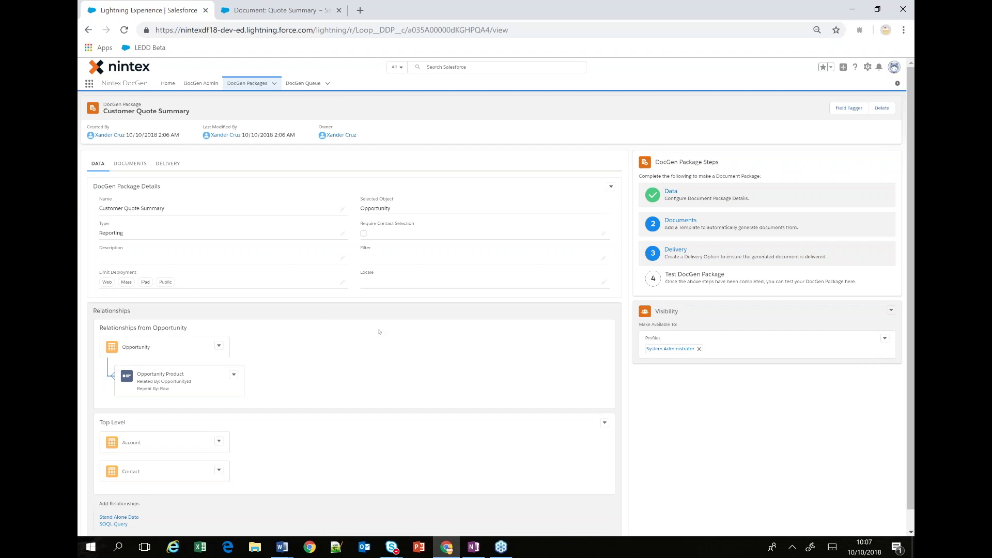
# - Add a Quote child relationship under Opportunity, related by Opportunity ID and repeated by Table, and save it
pyautogui.scroll(-1, 375, 350)
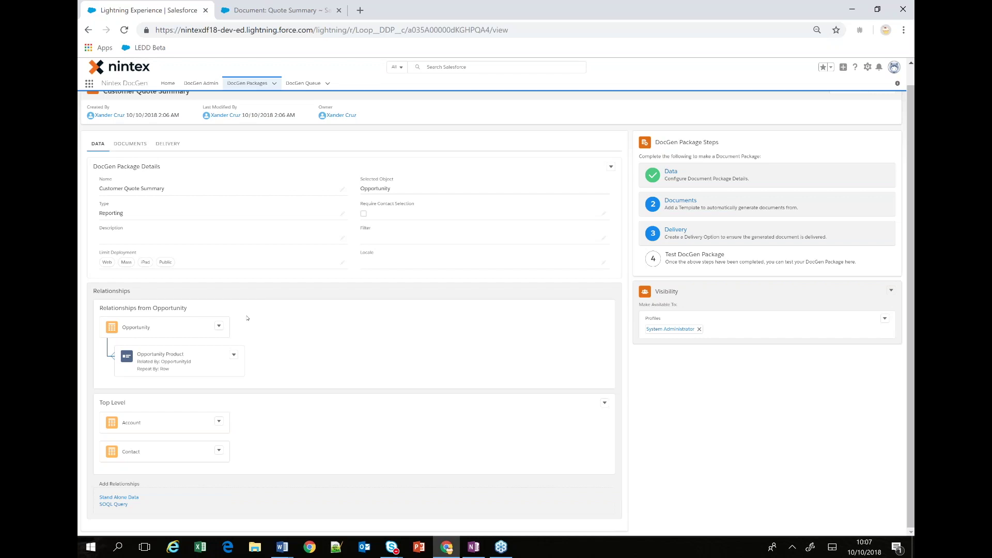
pyautogui.click(220, 327)
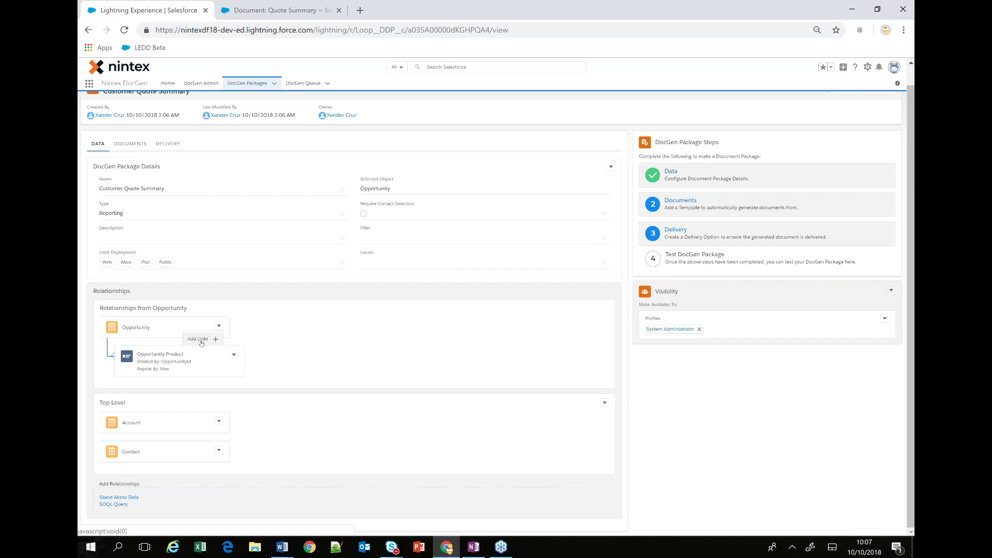
pyautogui.click(204, 339)
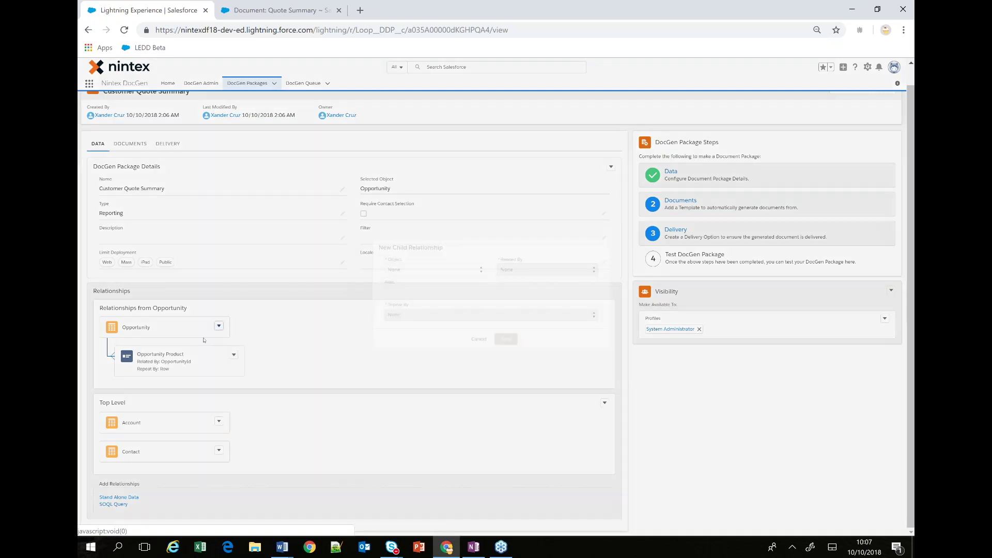
pyautogui.click(434, 269)
pyautogui.scroll(-3, 463, 120)
pyautogui.scroll(-5, 461, 156)
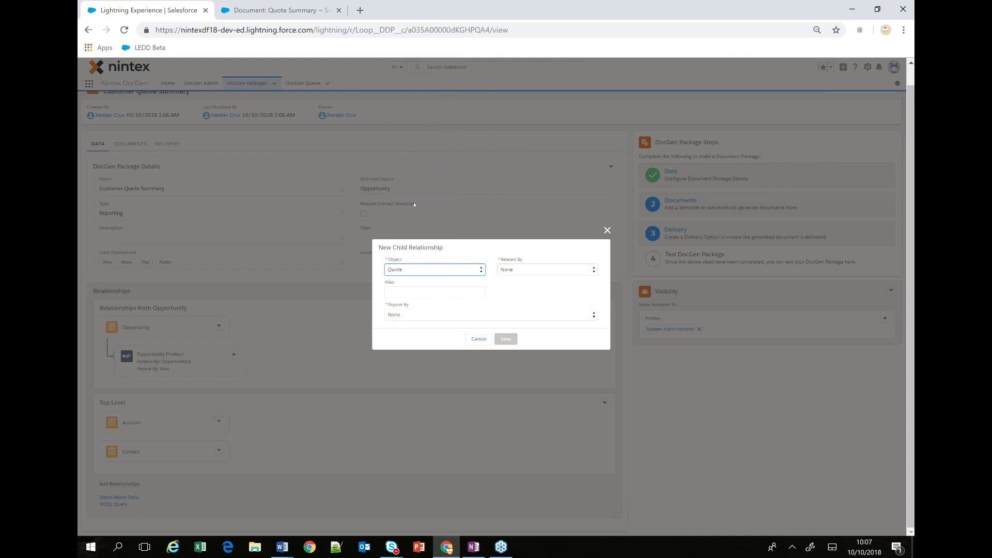
pyautogui.click(551, 273)
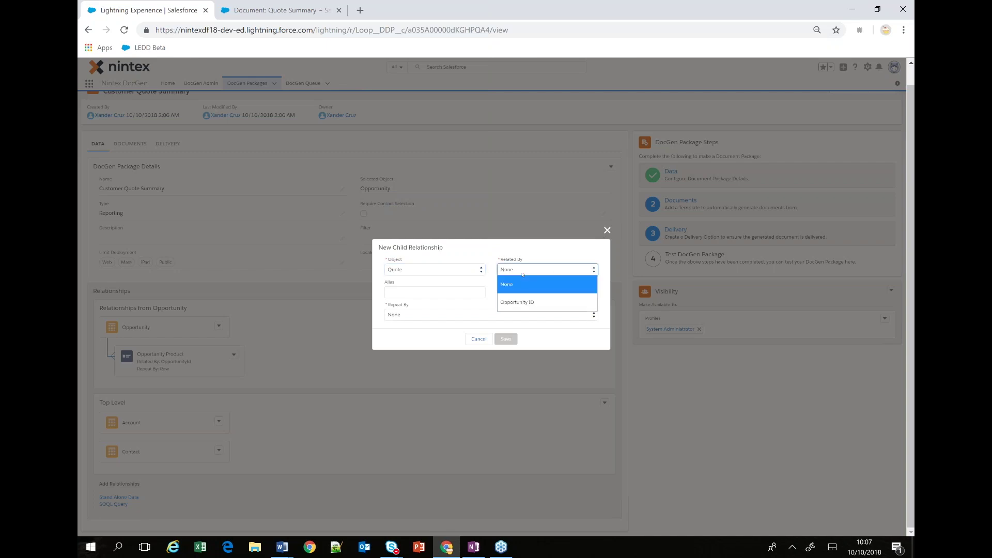
pyautogui.click(514, 299)
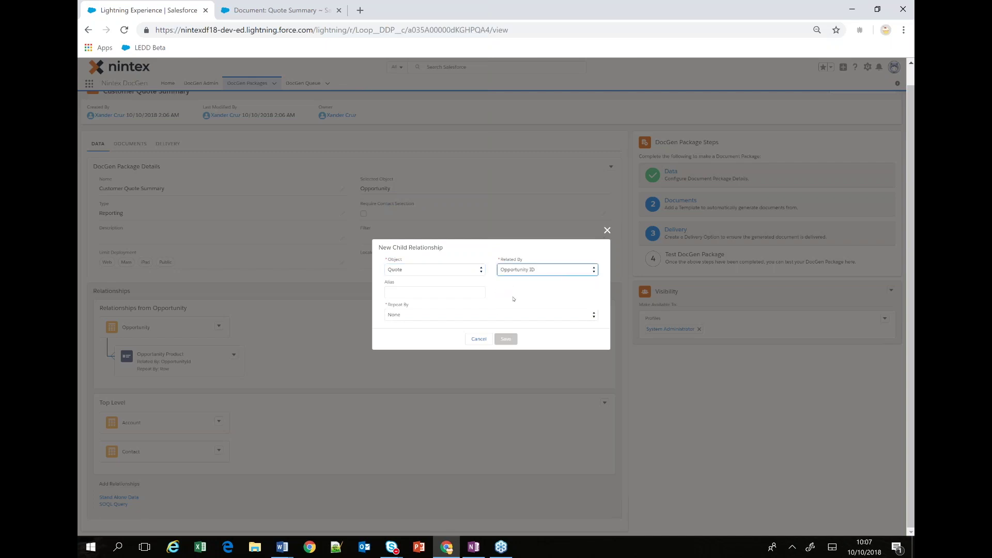
pyautogui.click(451, 315)
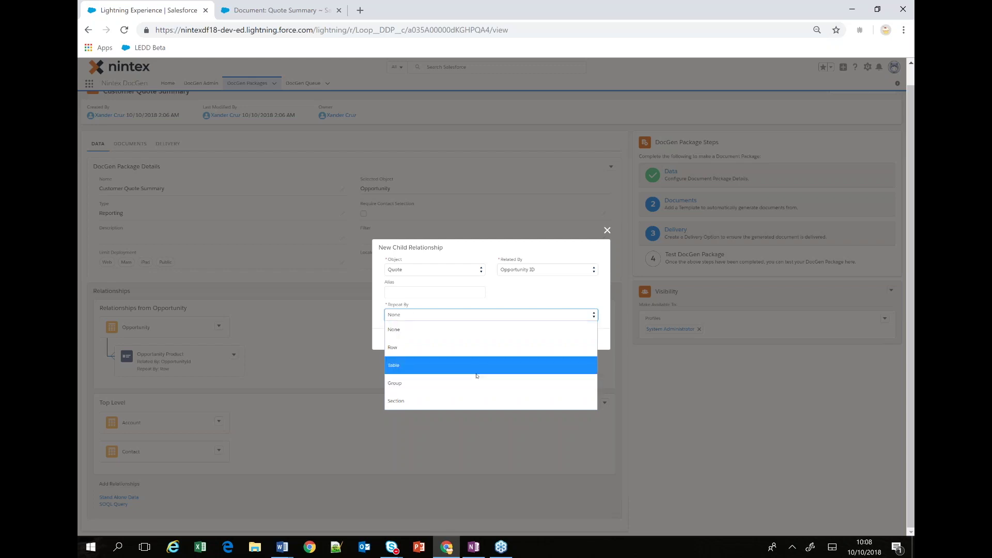
pyautogui.click(478, 372)
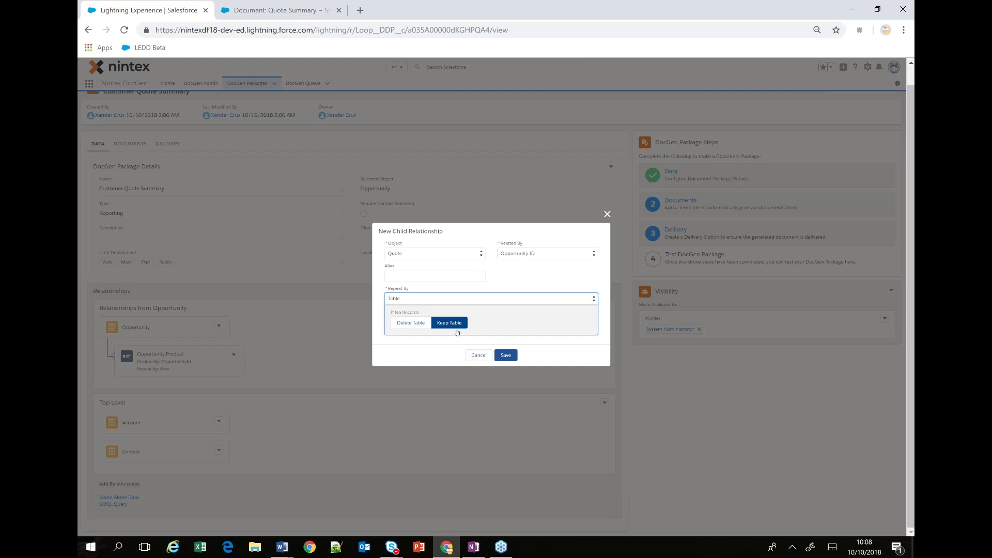
pyautogui.click(507, 355)
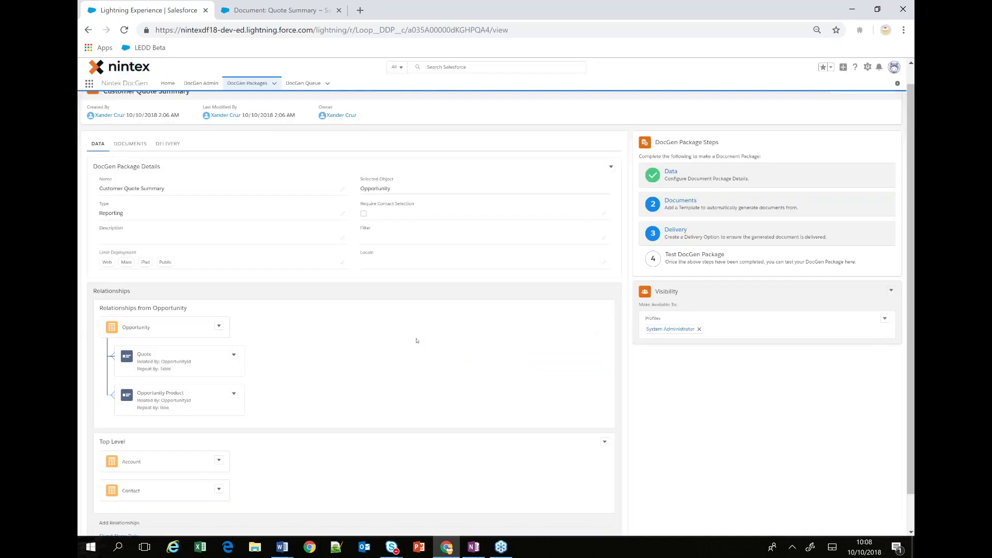
# - Add a Quote Line Item child relationship under Quote, related by Quote ID and repeated by Row, and save it
pyautogui.click(234, 355)
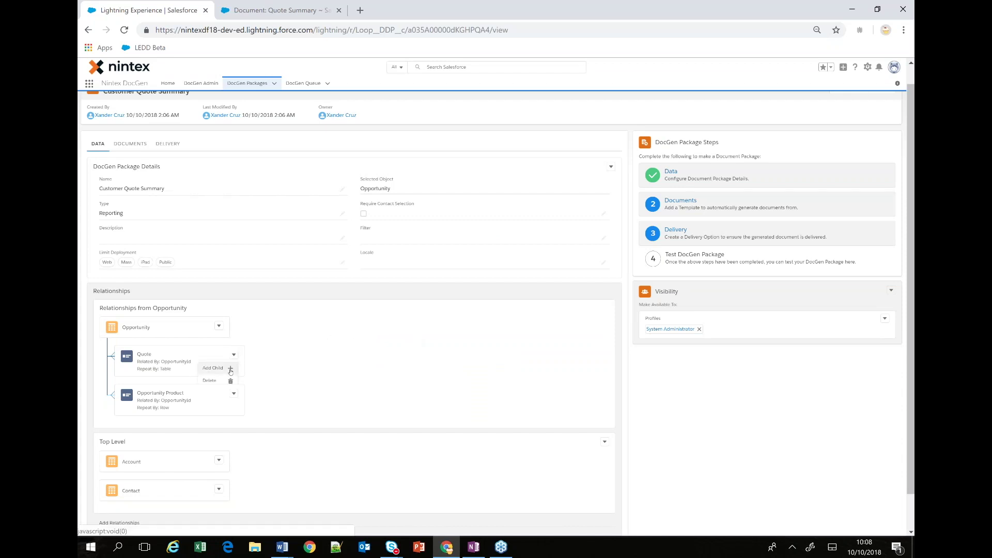
pyautogui.click(231, 373)
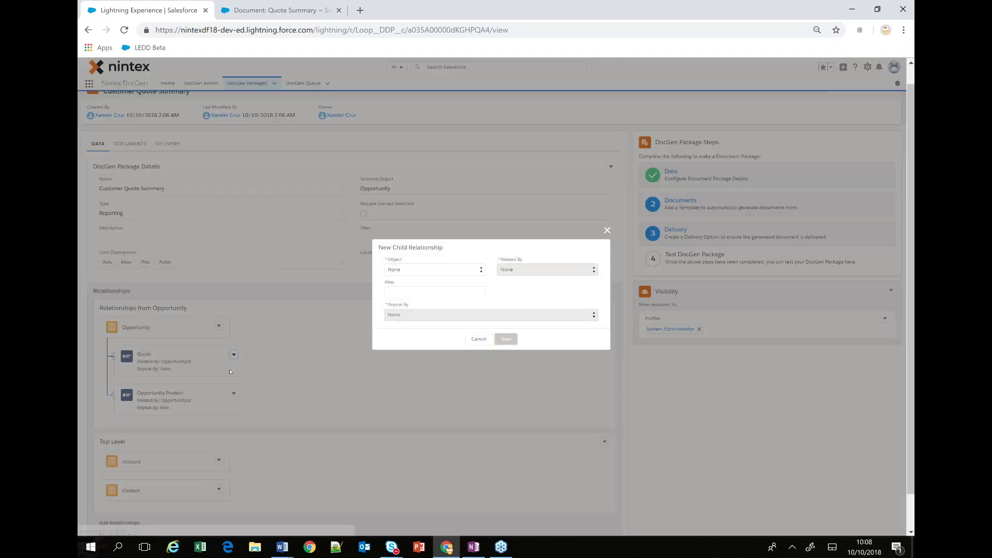
pyautogui.click(466, 275)
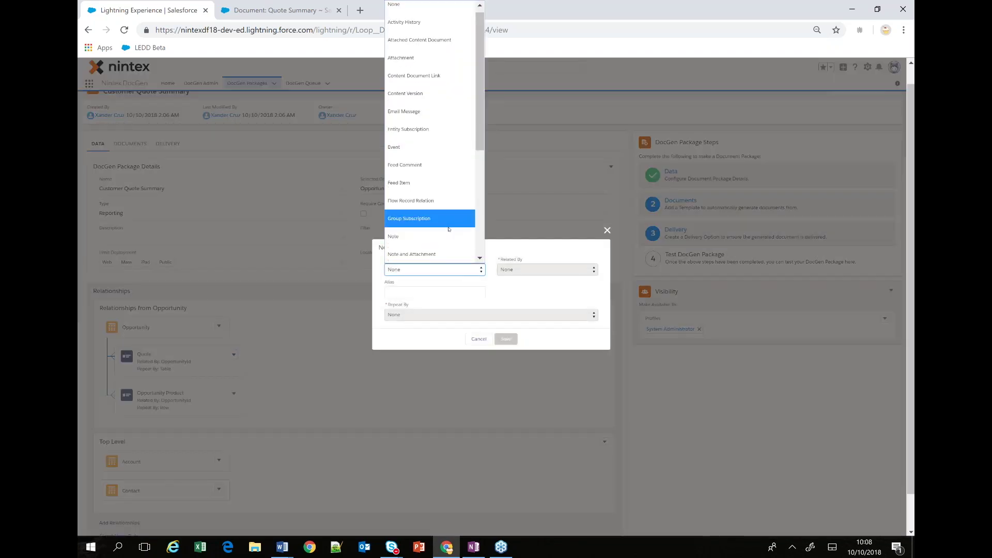
pyautogui.scroll(-4, 448, 229)
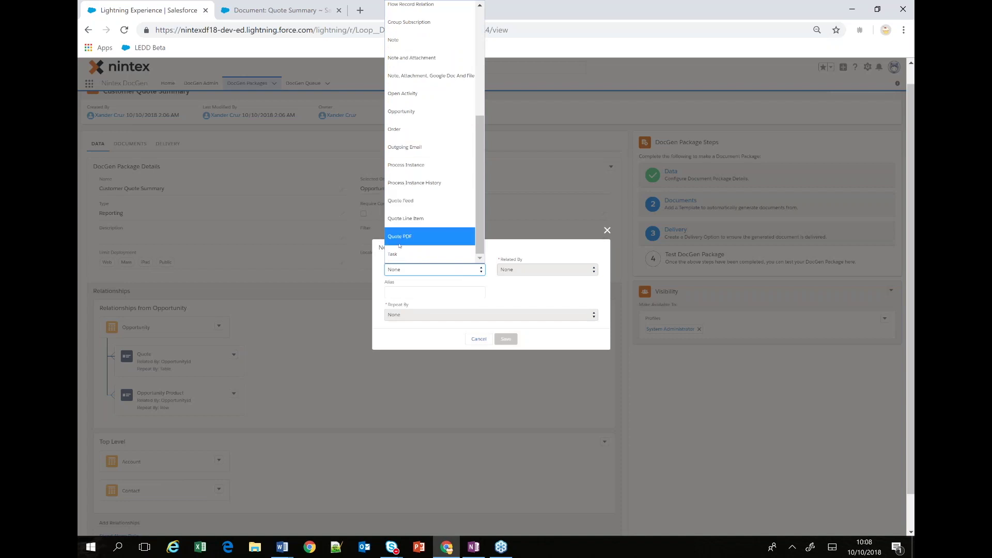
pyautogui.click(414, 220)
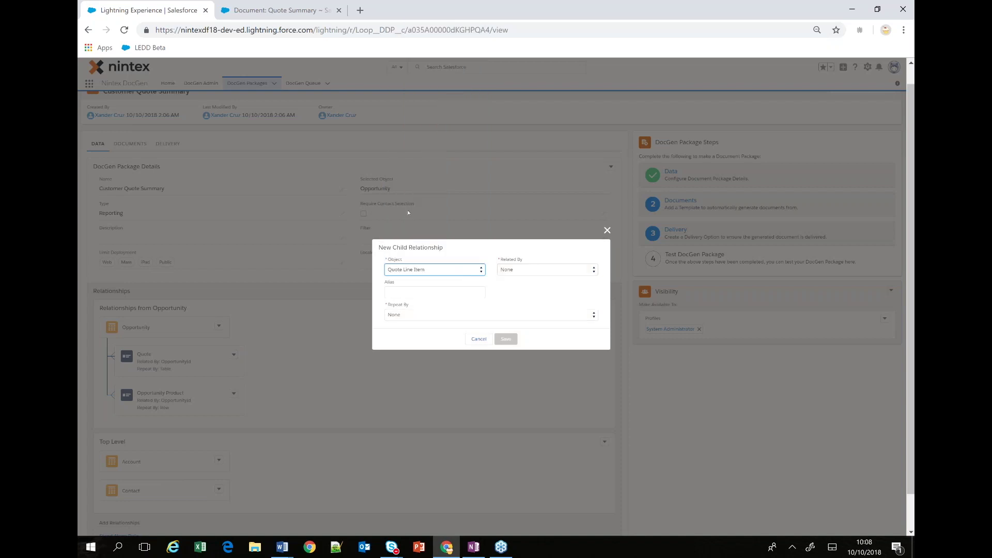
pyautogui.click(533, 273)
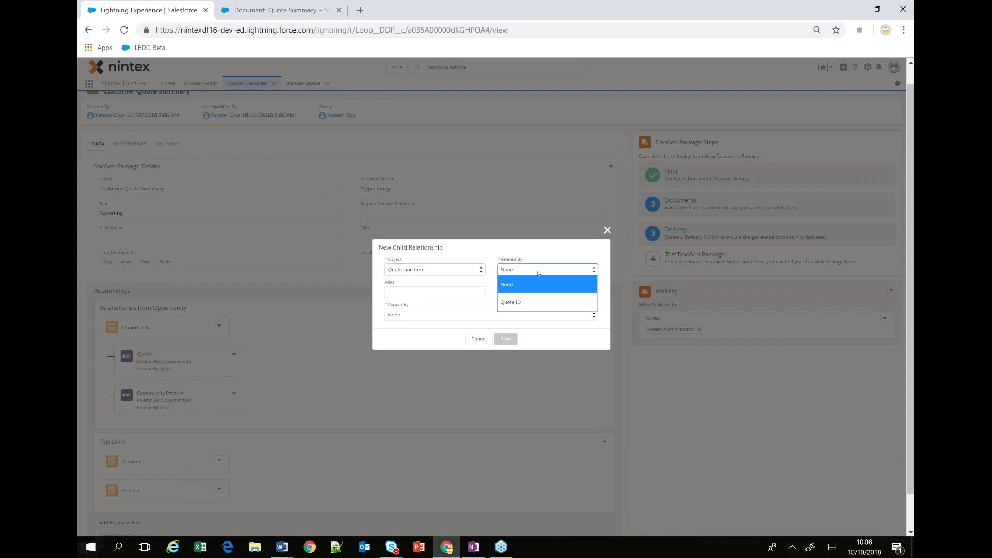
pyautogui.click(523, 299)
pyautogui.click(470, 316)
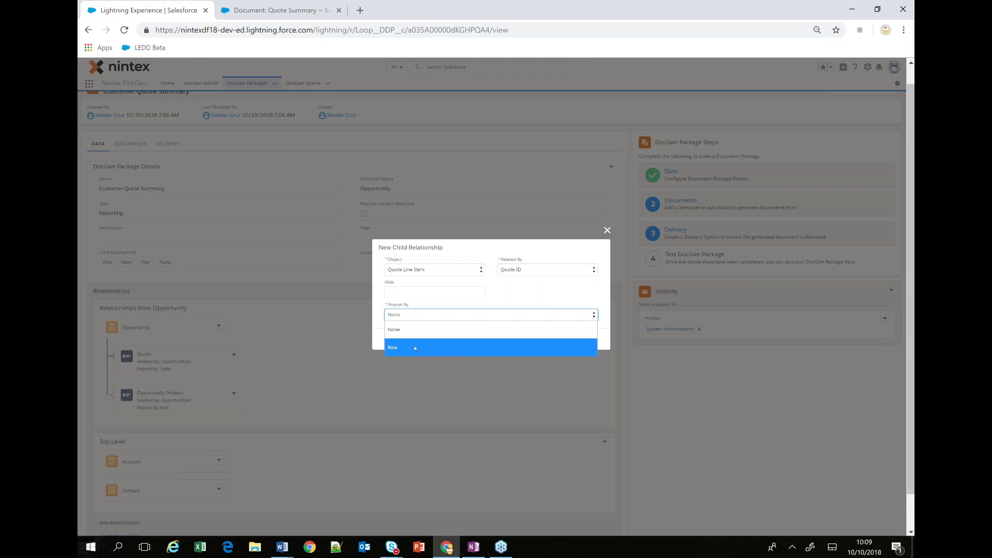
pyautogui.click(415, 349)
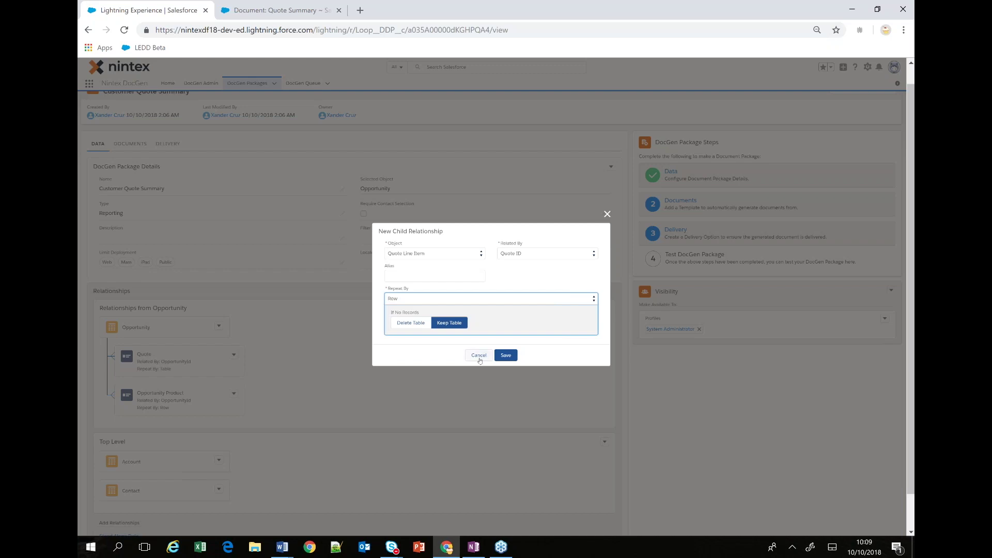
pyautogui.click(506, 355)
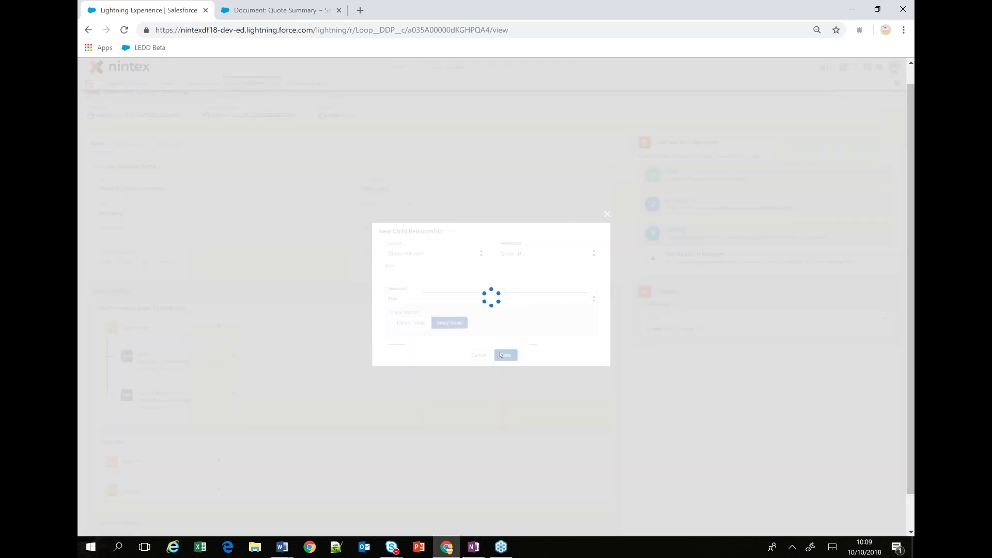
pyautogui.scroll(-1, 472, 369)
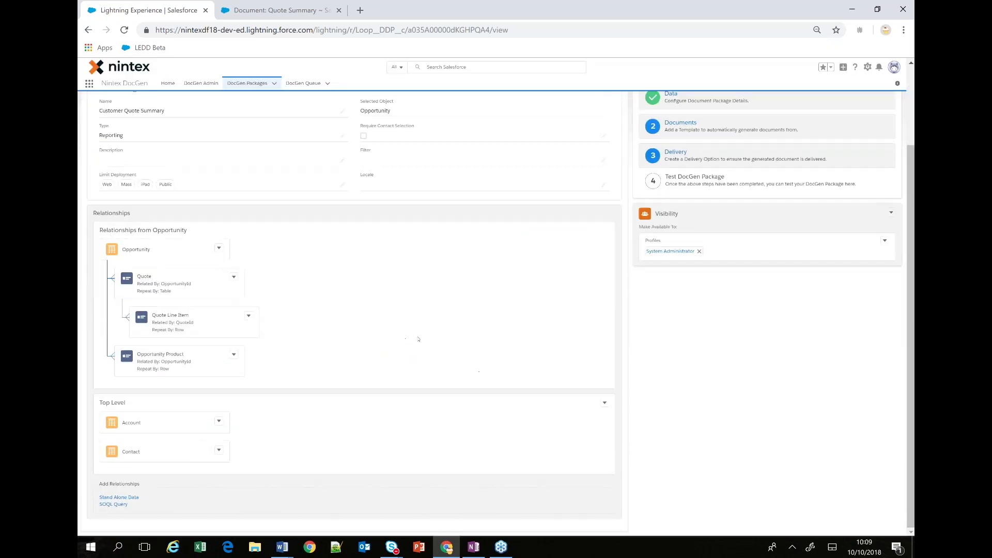
# - Add the Quote Summary file from the DocGen Files folder in Salesforce Documents as the package's template
pyautogui.scroll(2, 419, 339)
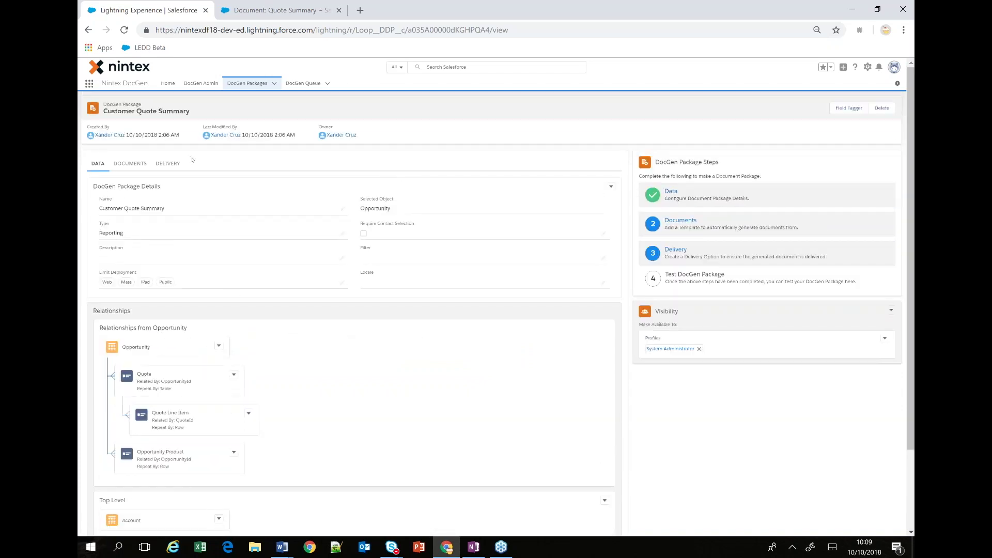
pyautogui.click(140, 165)
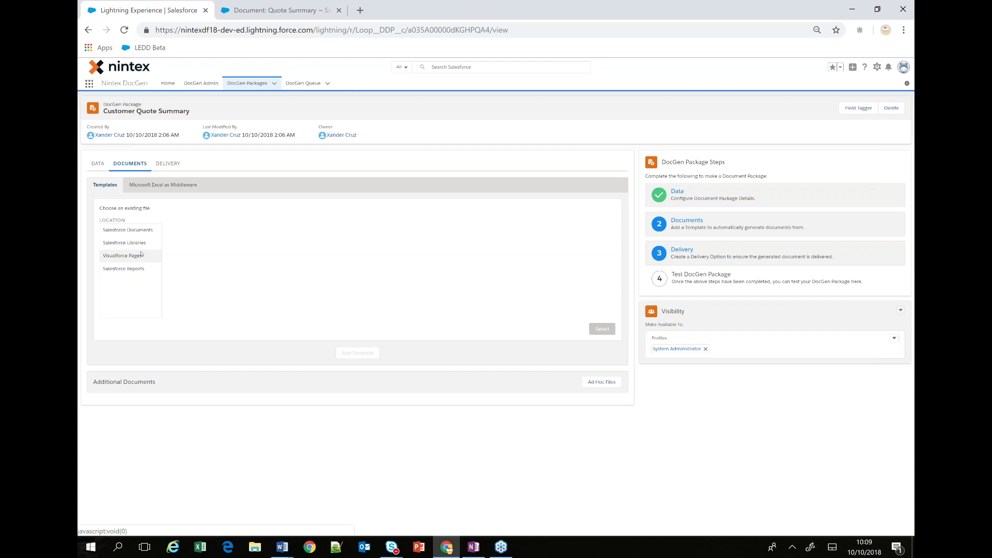
pyautogui.click(142, 244)
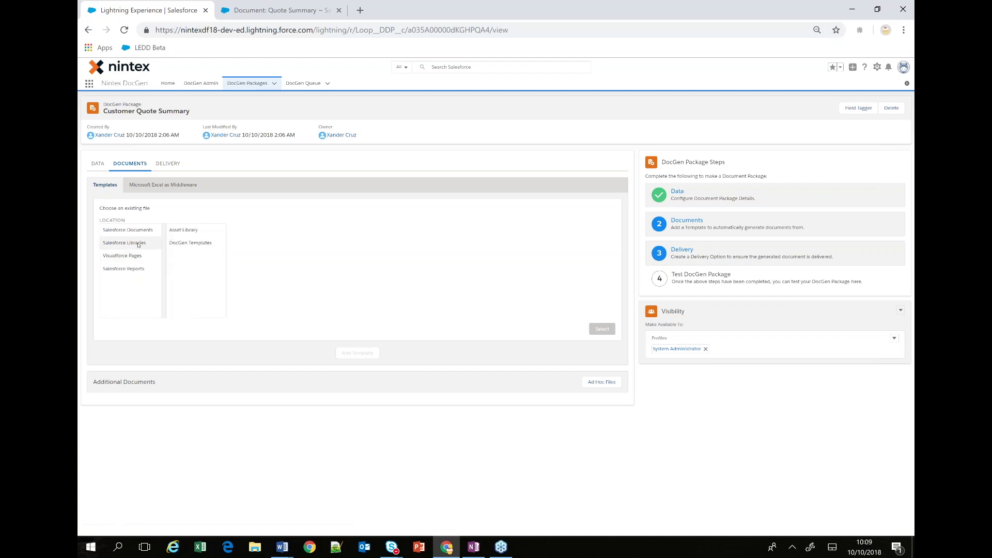
pyautogui.click(196, 247)
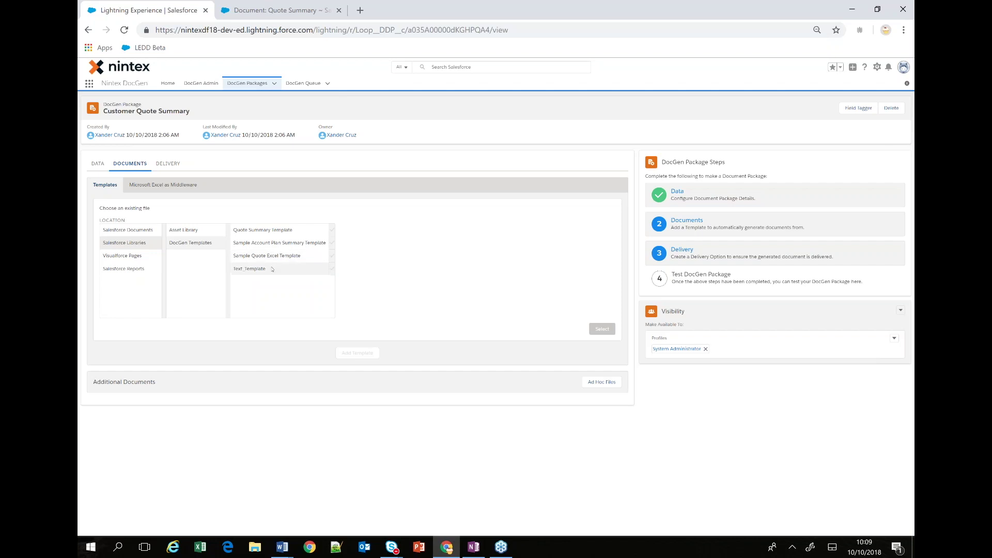
pyautogui.click(129, 230)
pyautogui.click(191, 233)
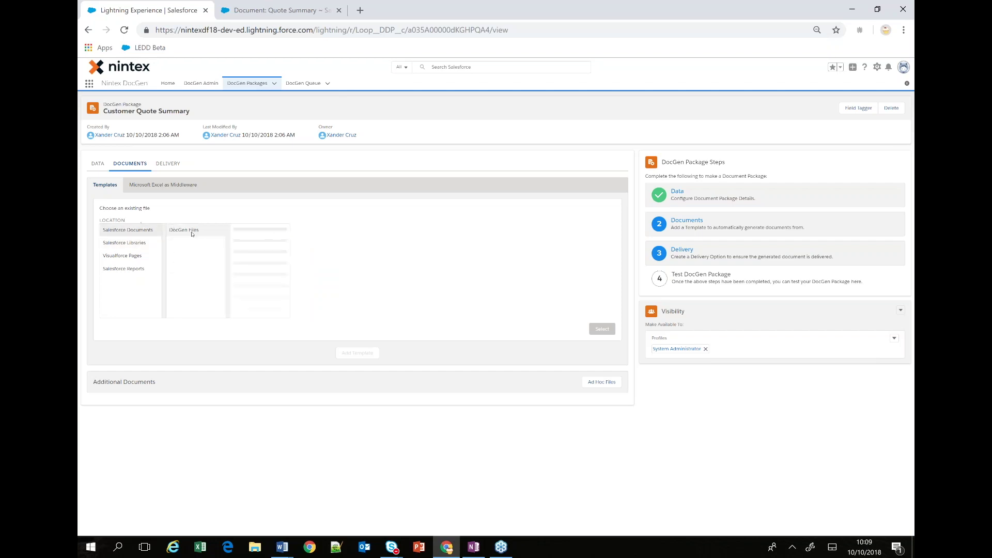
pyautogui.click(290, 256)
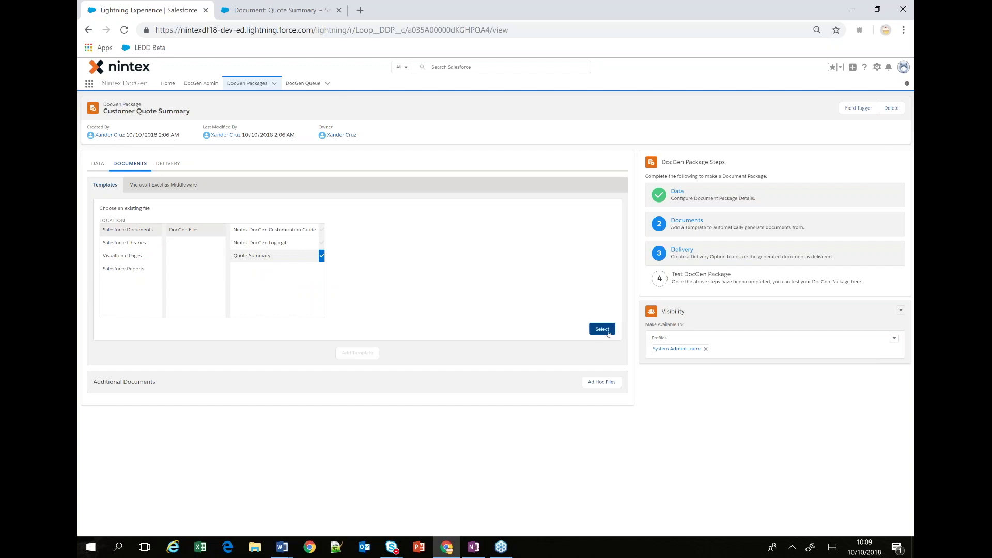
pyautogui.click(601, 329)
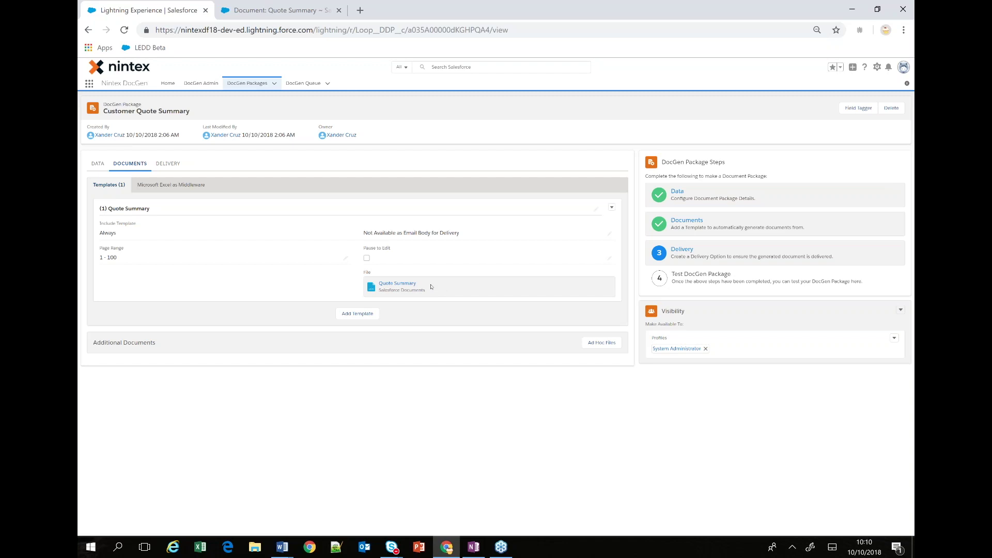
# - Rename the package's Quote Summary template to Customer Quote Summary
pyautogui.click(596, 209)
pyautogui.hotkey('ctrl', 'a')
pyautogui.press('BackSpace')
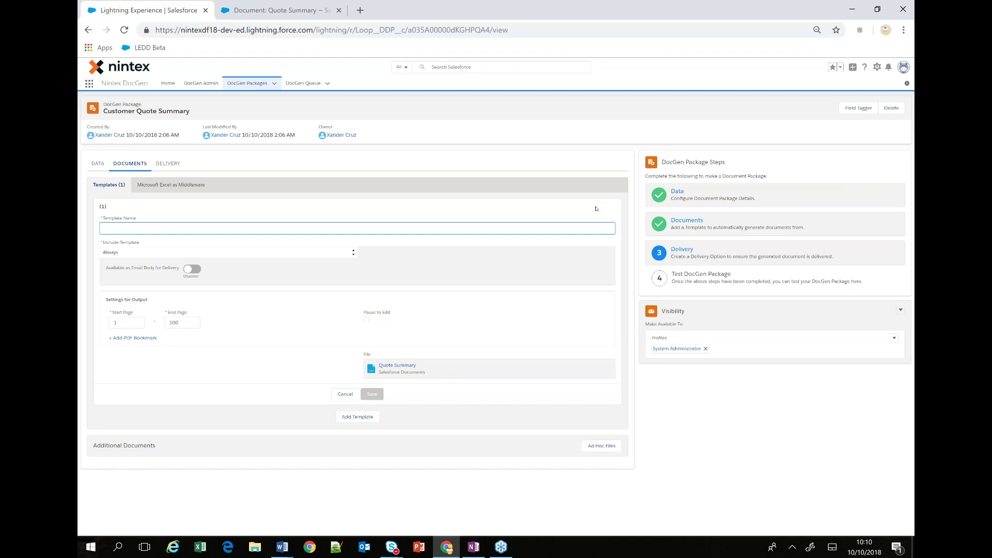
pyautogui.write('Customer')
pyautogui.write('Quote Summary')
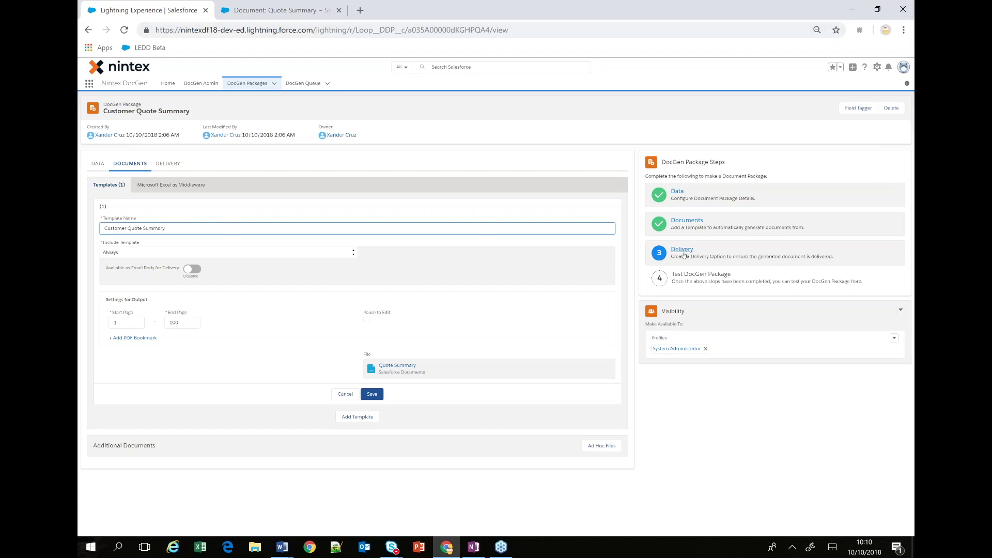
# - Keep the template's inclusion on Always and save it, and check the ad hoc file options without adding any
pyautogui.click(226, 253)
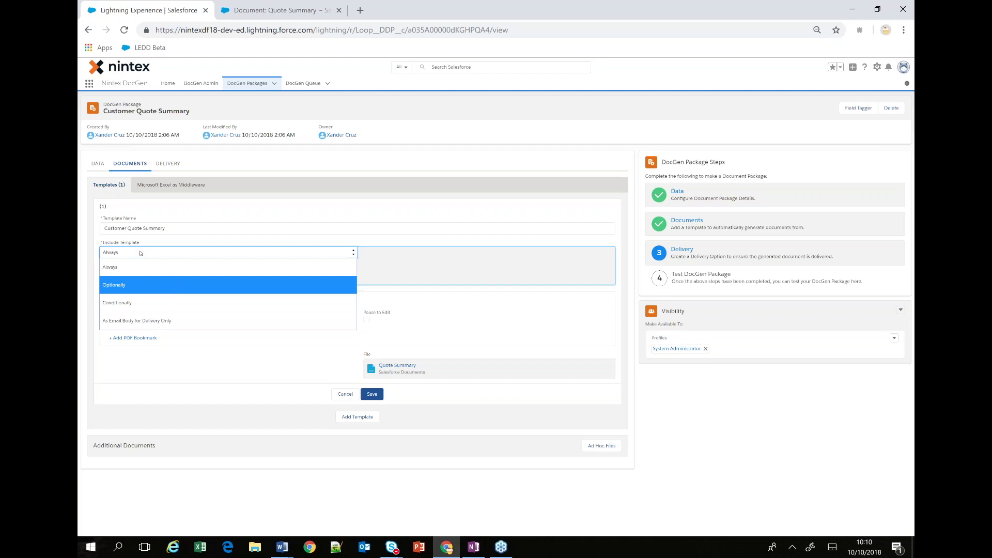
pyautogui.click(111, 268)
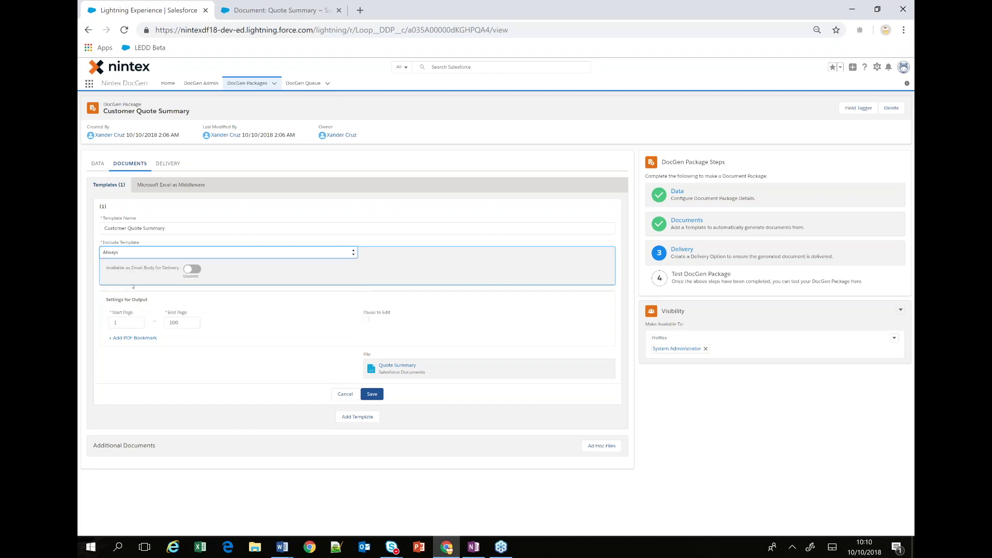
pyautogui.click(215, 311)
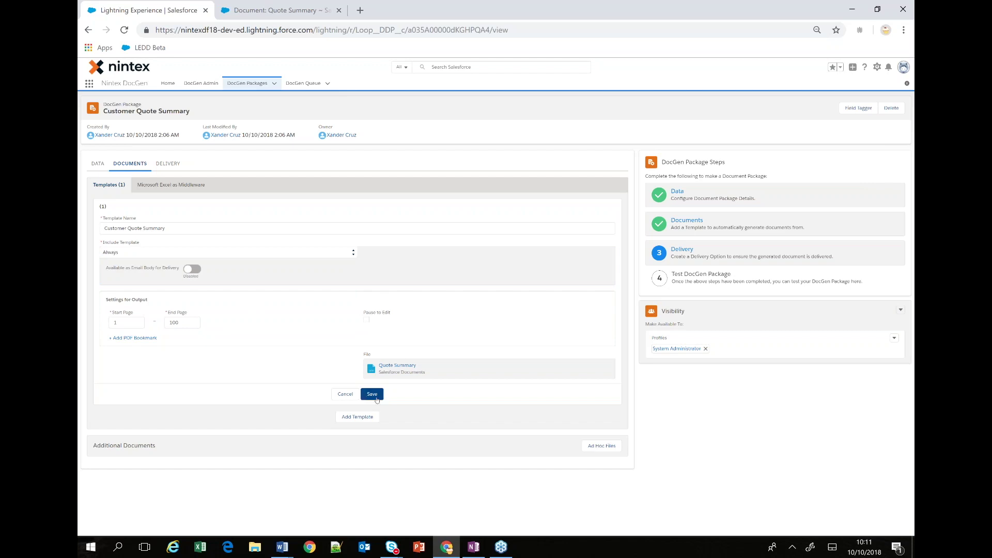
pyautogui.click(372, 395)
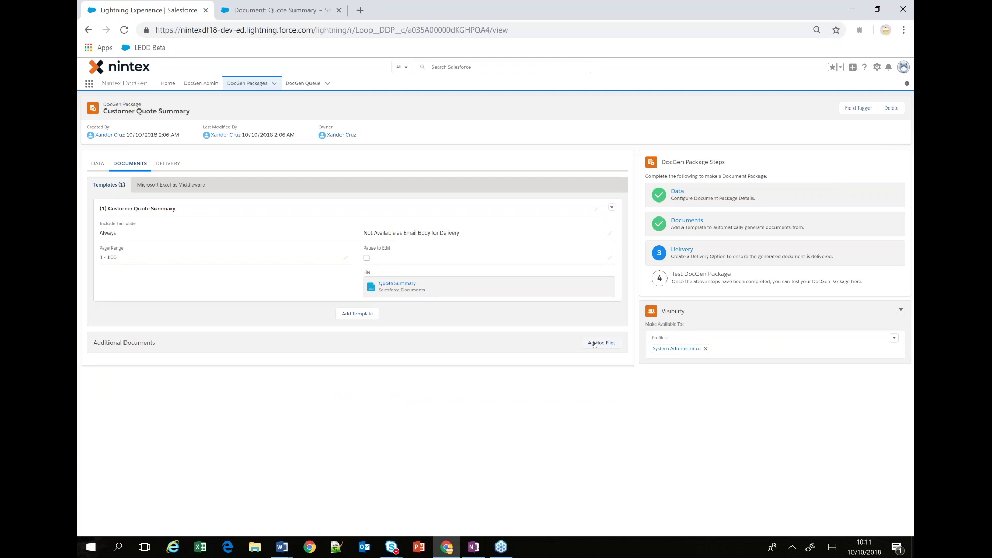
pyautogui.click(595, 343)
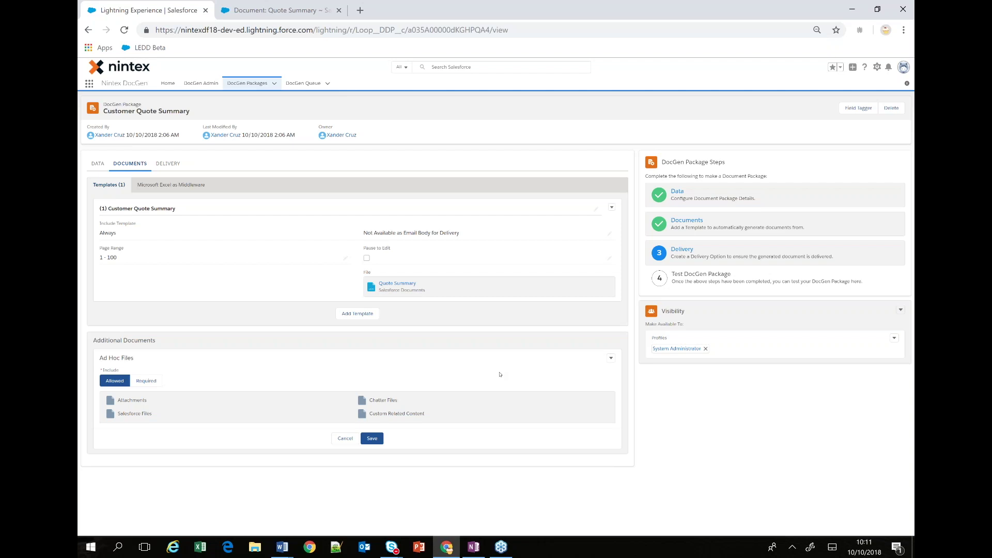
pyautogui.click(346, 441)
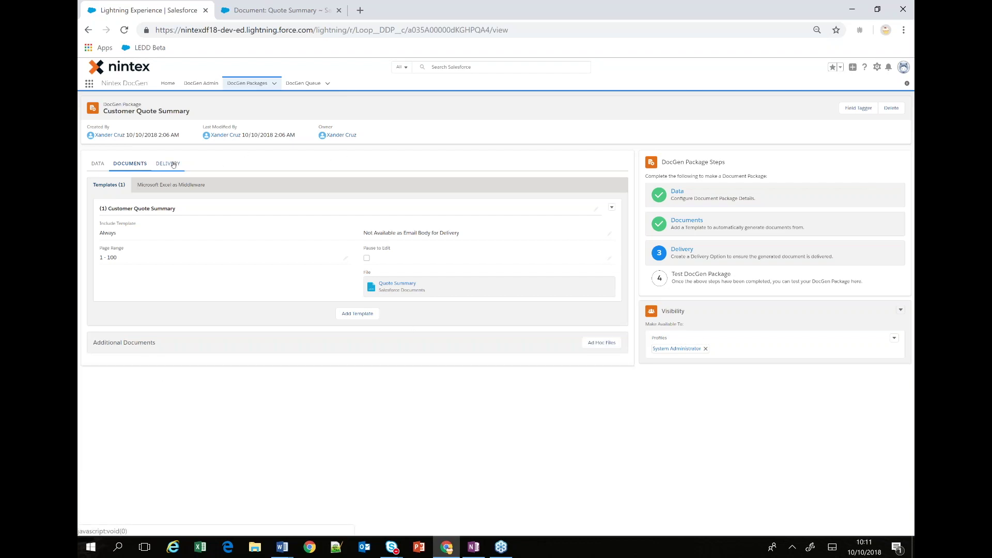
# - From the package's delivery settings, open the Field Tagger and copy the Account Name tag <<Account_Name>>
pyautogui.click(173, 165)
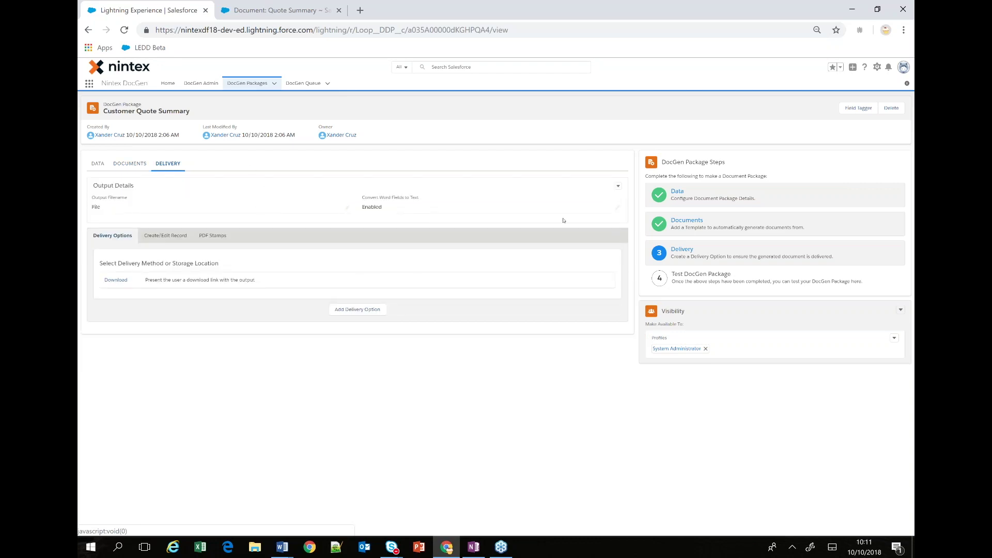
pyautogui.click(860, 113)
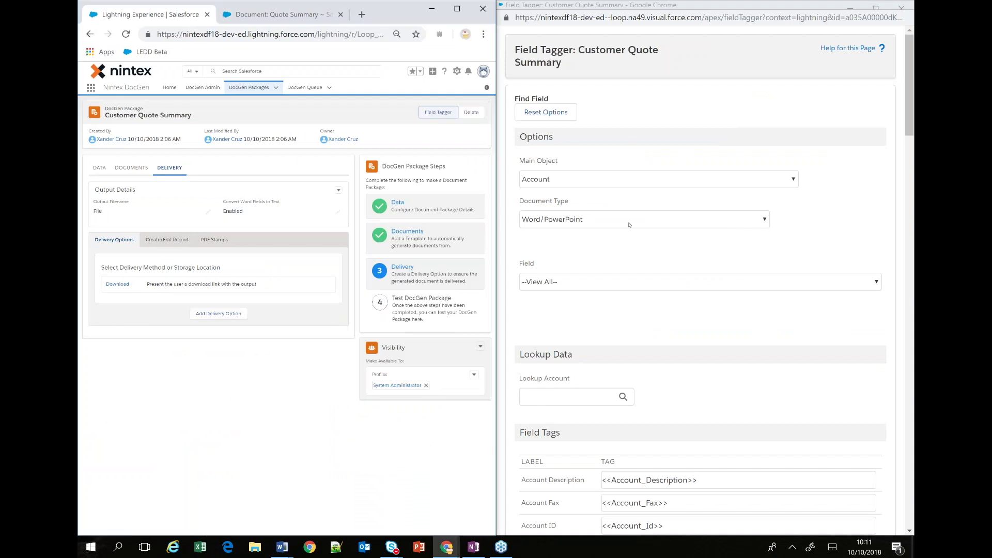
pyautogui.scroll(-4, 640, 212)
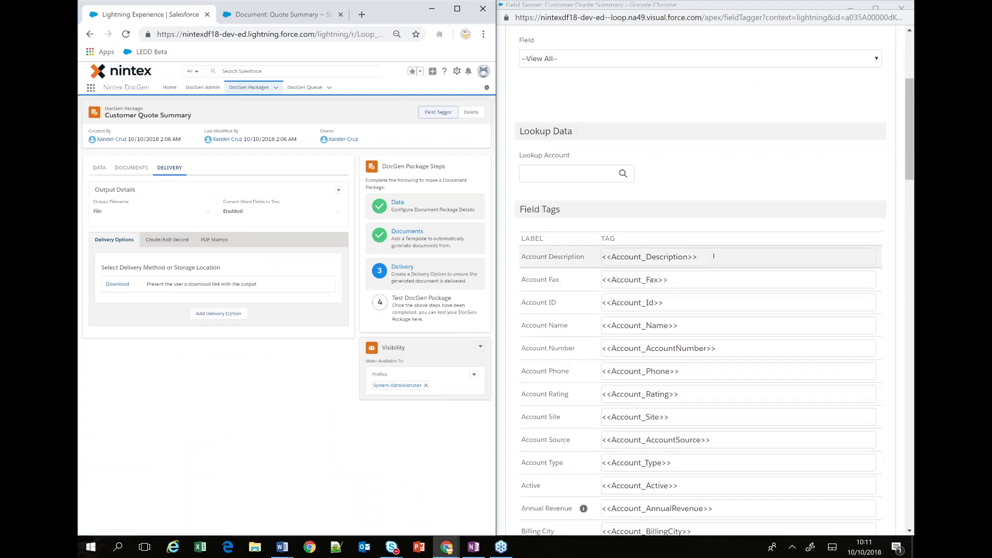
pyautogui.click(632, 321)
pyautogui.hotkey('ctrl', 'c')
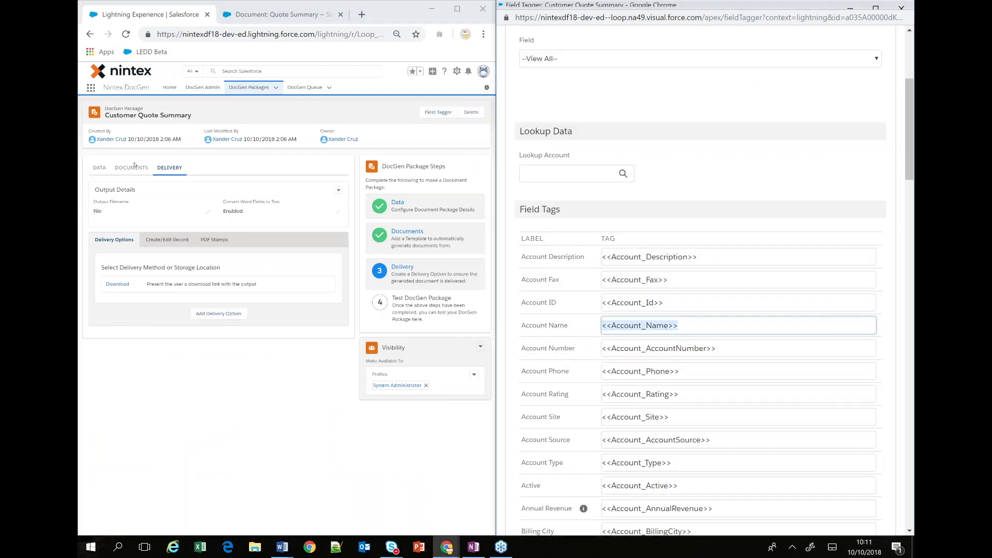
# - Set the output filename to "<<Account_Name>> - Customer Quote Summary", save it, and restore the full-size browser window
pyautogui.doubleClick(110, 212)
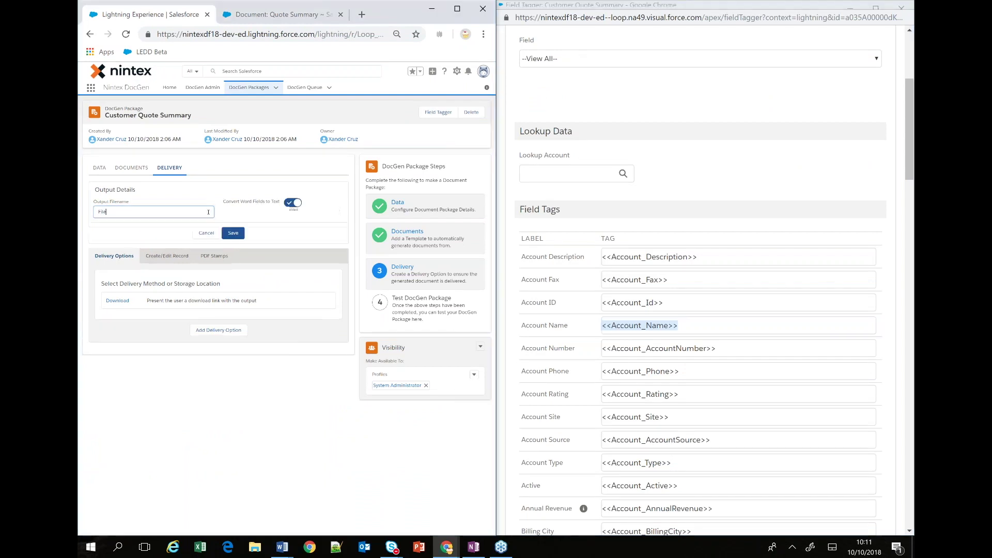
pyautogui.hotkey('ctrl', 'v')
pyautogui.write('- Customer Quote Summary')
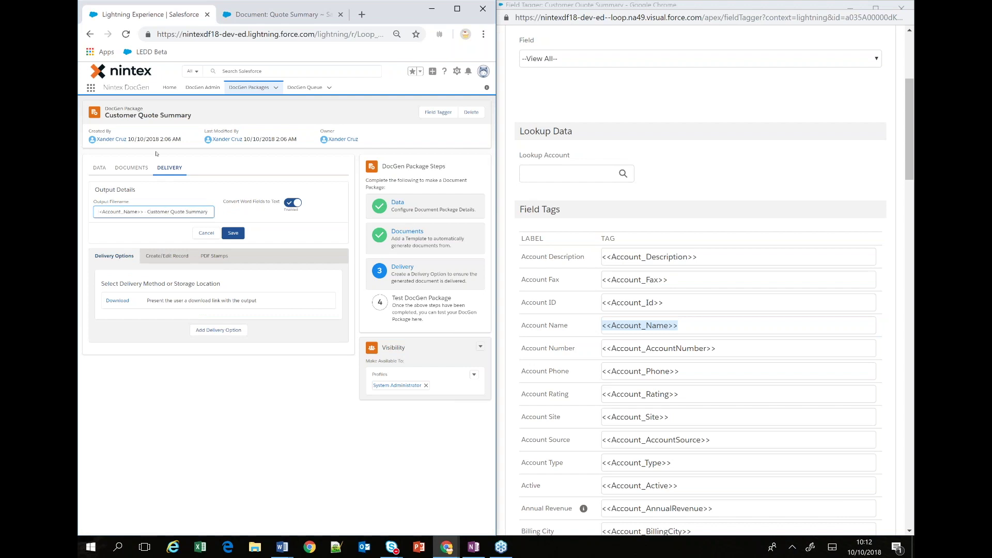
pyautogui.click(235, 234)
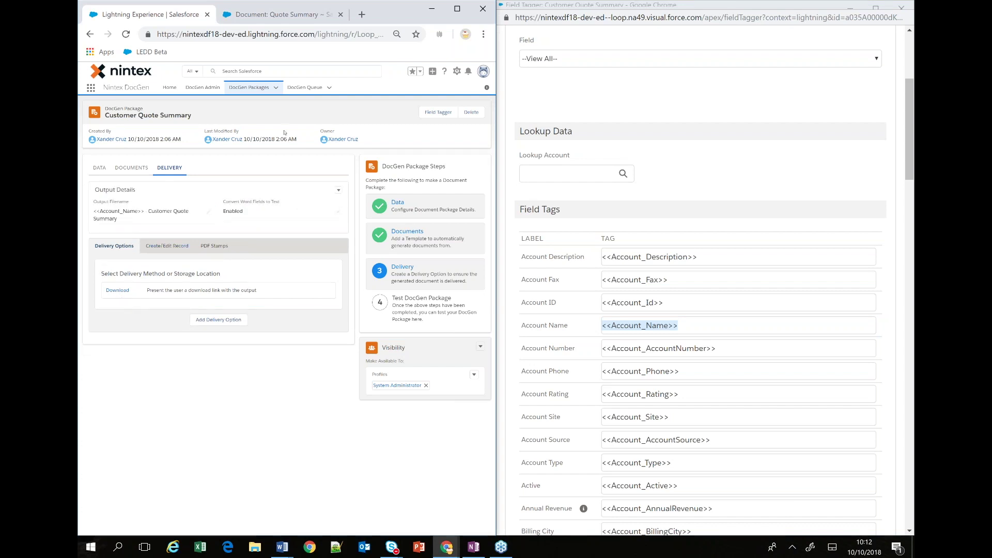
pyautogui.click(458, 10)
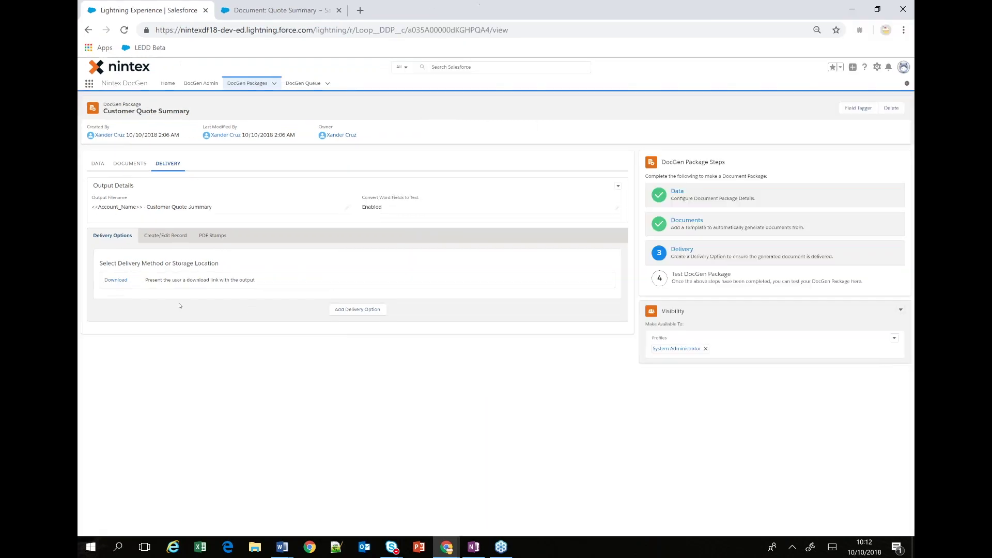
# - Create a Download delivery option, naming it with the presenter's first name plus "Download", with Single PDF as its document output type
pyautogui.click(124, 281)
pyautogui.click(133, 277)
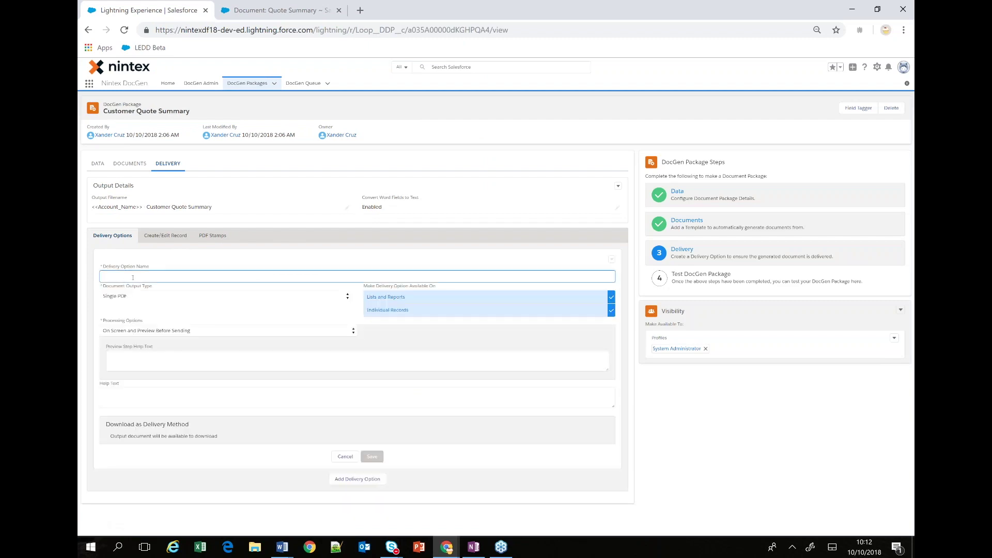
pyautogui.write("Tom's Download")
pyautogui.click(224, 295)
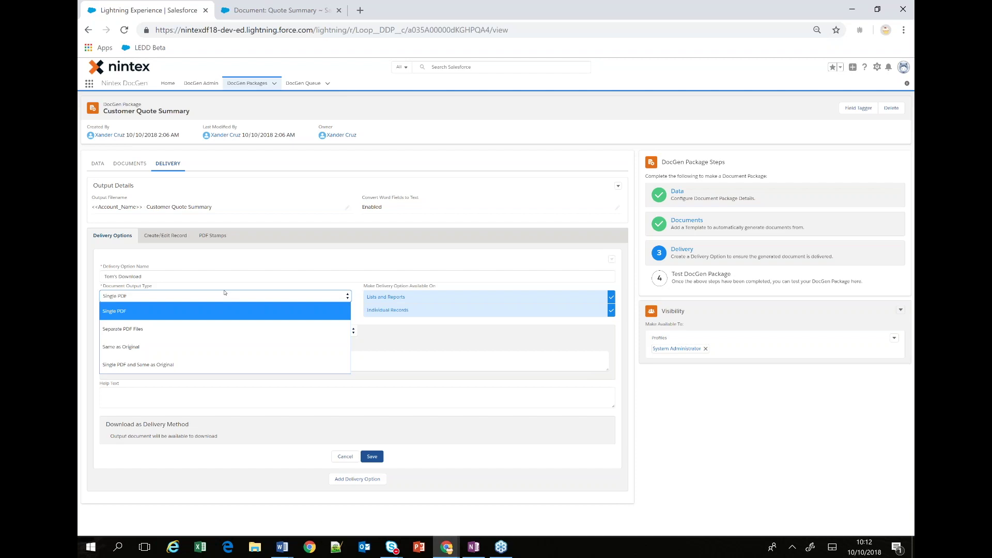
pyautogui.click(150, 310)
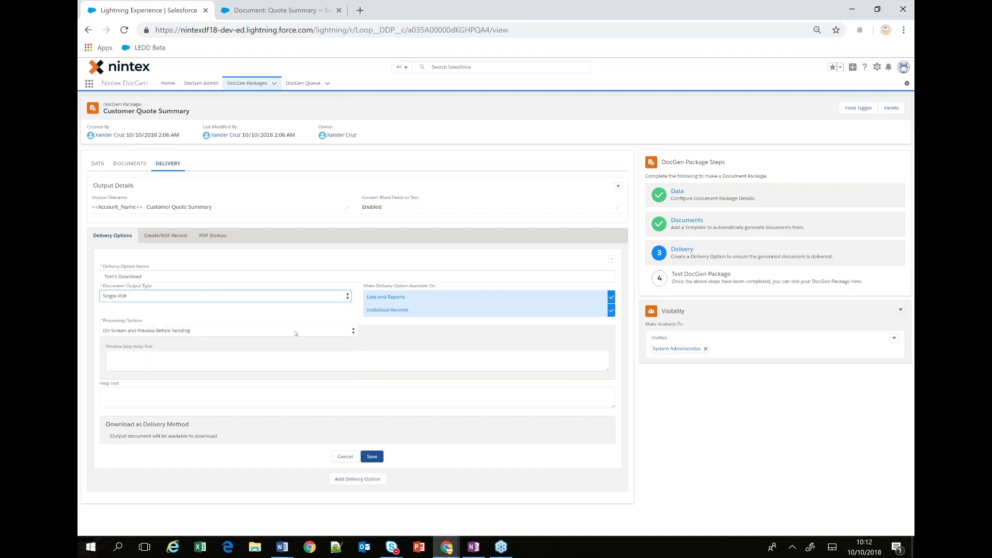
# - Set the delivery option's processing to Automatically Process and Send and save the option
pyautogui.click(227, 396)
pyautogui.click(221, 331)
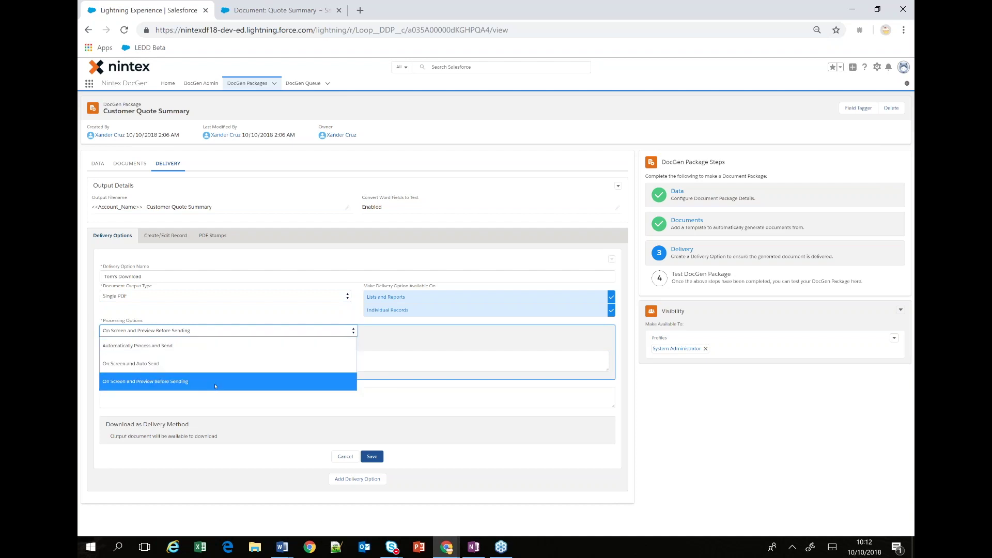
pyautogui.click(213, 386)
pyautogui.click(228, 332)
pyautogui.click(218, 346)
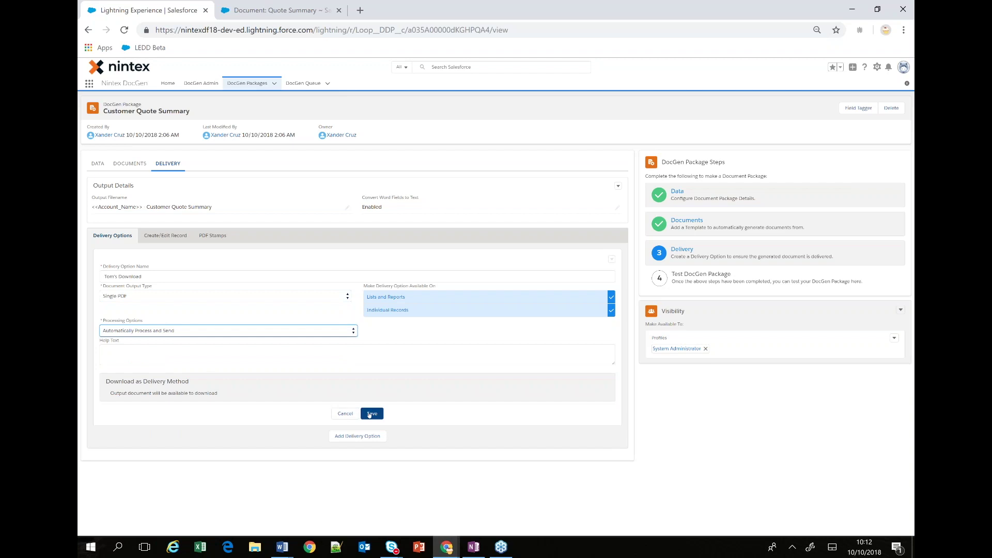
pyautogui.click(370, 414)
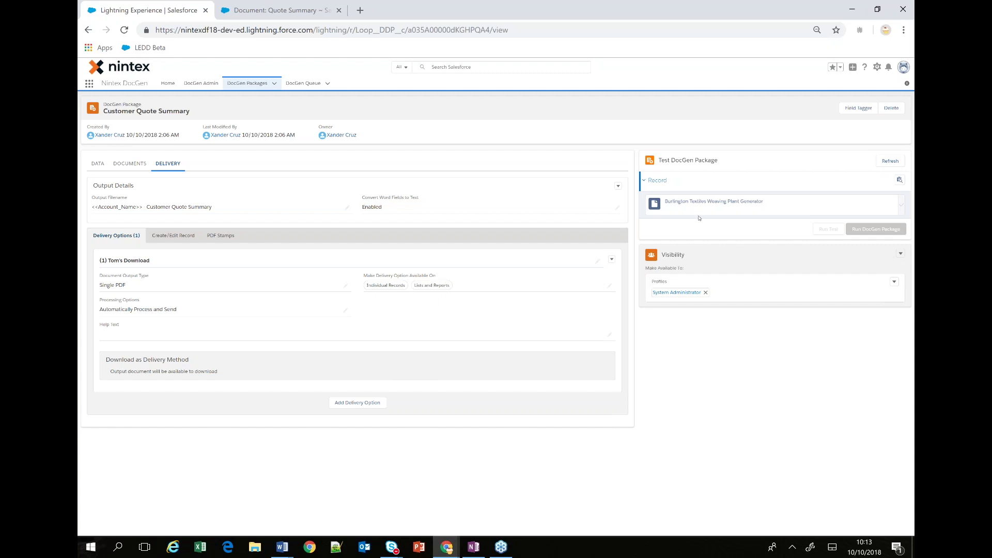
# - Run the DocGen package on the Burlington Textiles Weaving Plant Generator record with no contact and the test Download delivery option
pyautogui.click(726, 206)
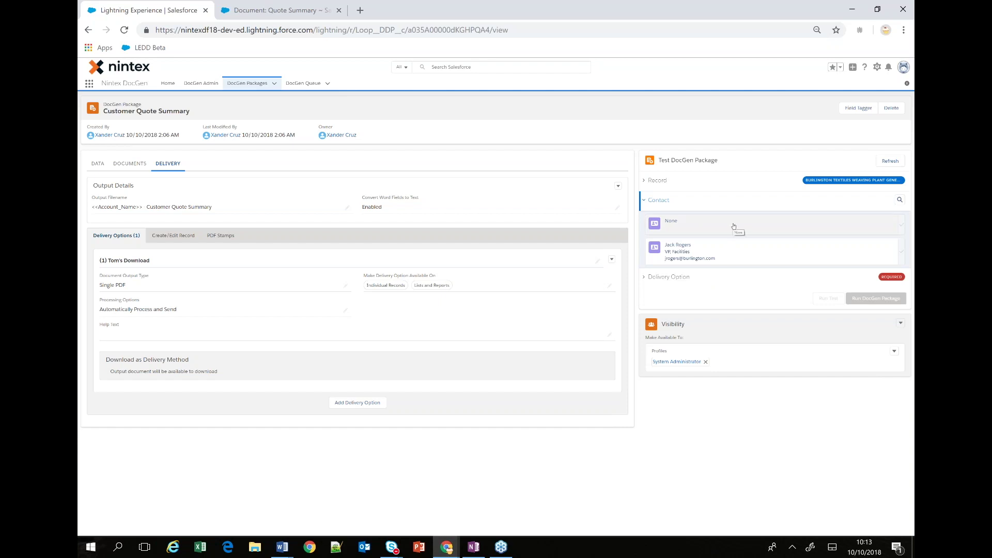
pyautogui.click(734, 226)
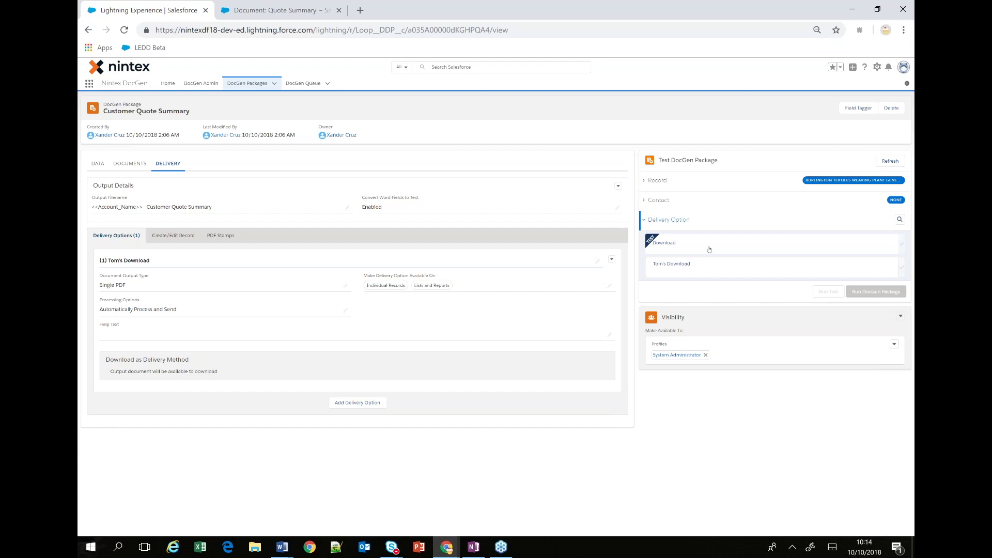
pyautogui.click(716, 244)
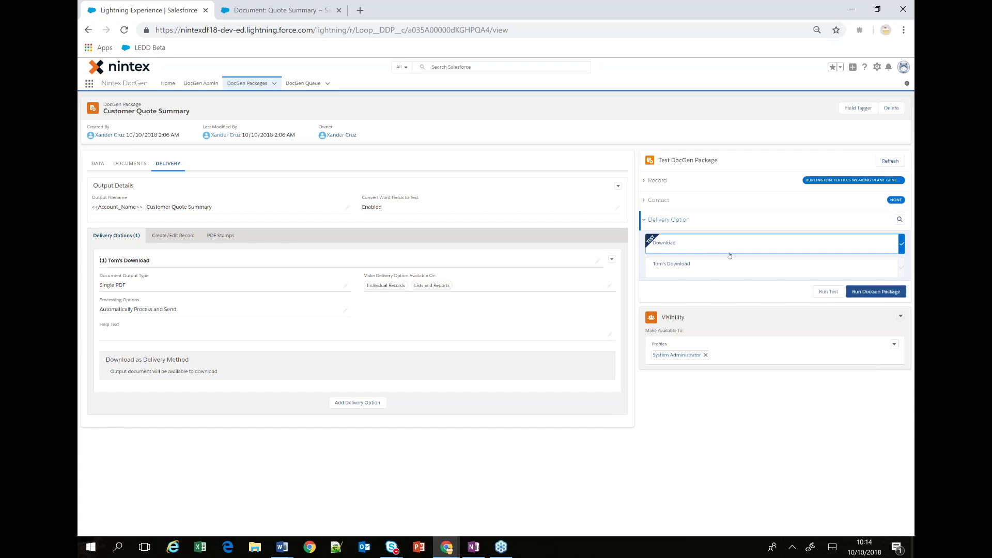
pyautogui.click(871, 295)
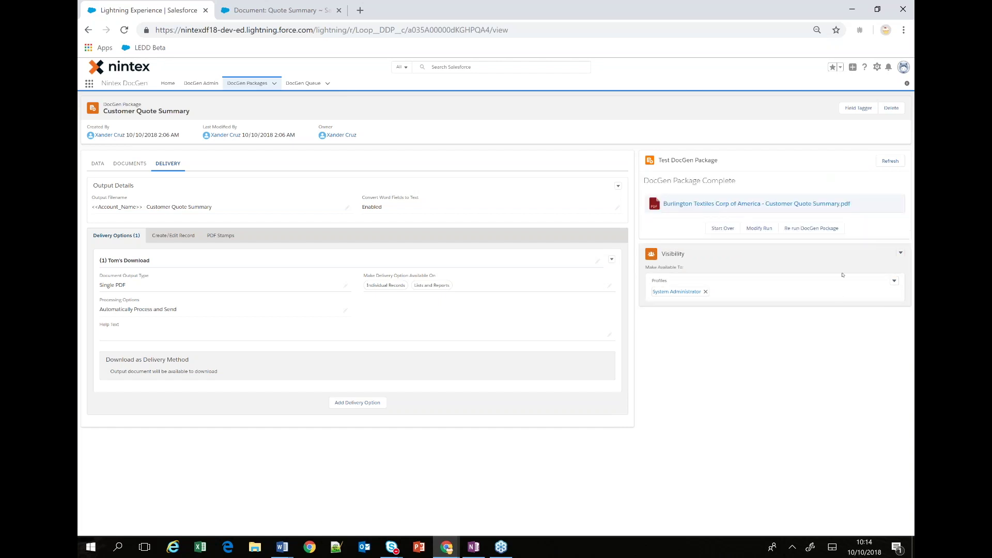
# - Add both Authenticated Website profiles, Chatter External User and Chatter Free User to the package's visibility, and remove one Authenticated Website and Chatter External User
pyautogui.click(894, 281)
pyautogui.click(901, 252)
pyautogui.click(882, 265)
pyautogui.click(698, 329)
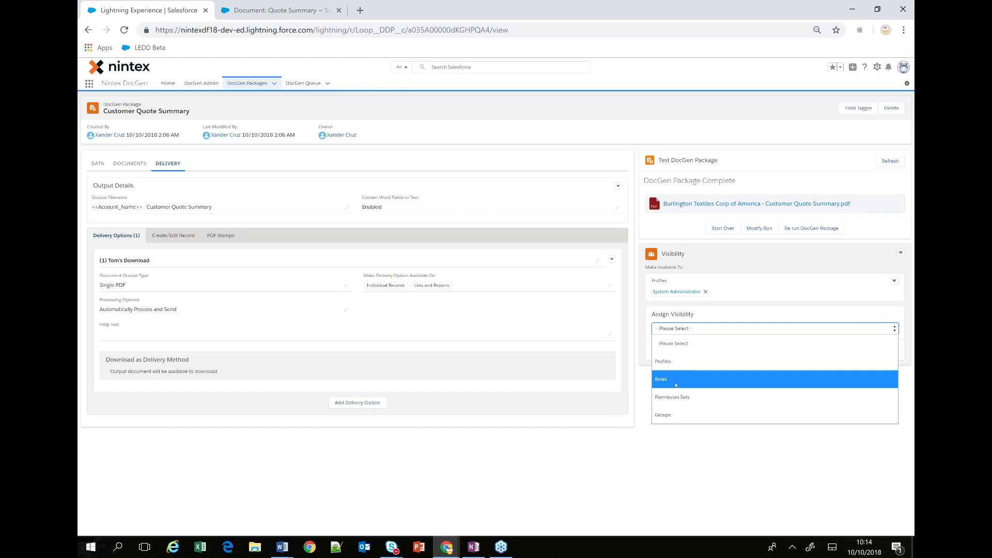
pyautogui.click(685, 361)
pyautogui.click(684, 357)
pyautogui.hotkey('shift', 'Down')
pyautogui.hotkey('shift', 'Down')
pyautogui.hotkey('shift', 'Down')
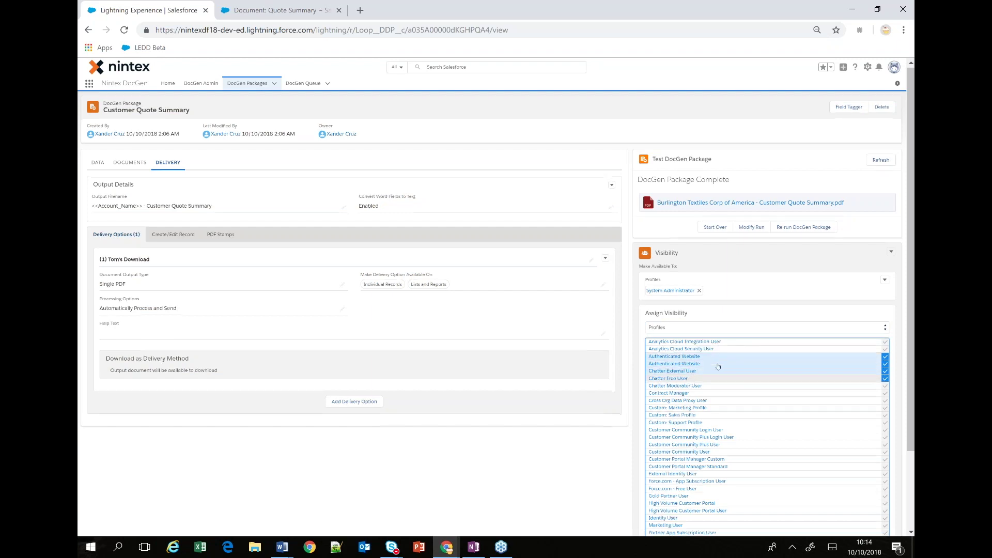
pyautogui.scroll(-2, 724, 388)
pyautogui.click(782, 515)
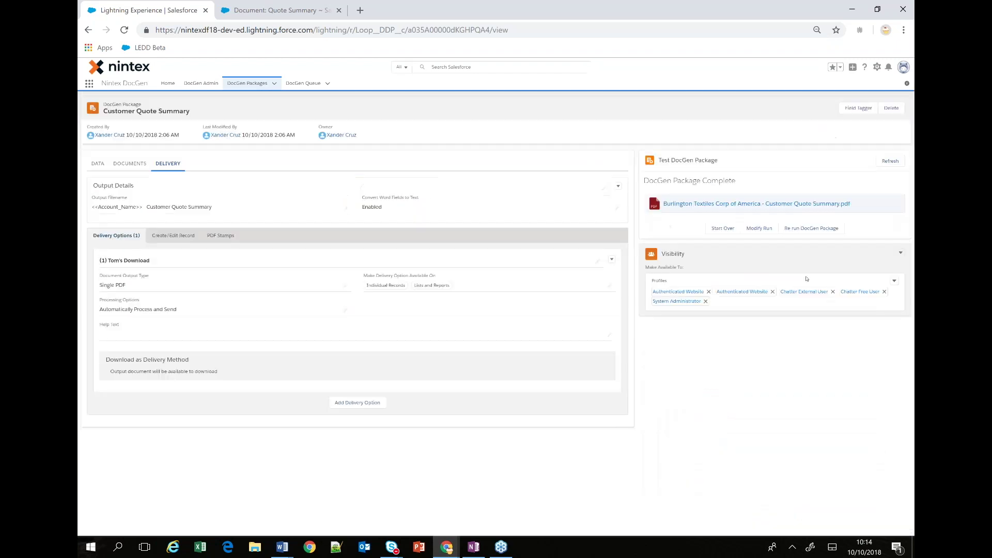
pyautogui.click(774, 292)
pyautogui.press('Return')
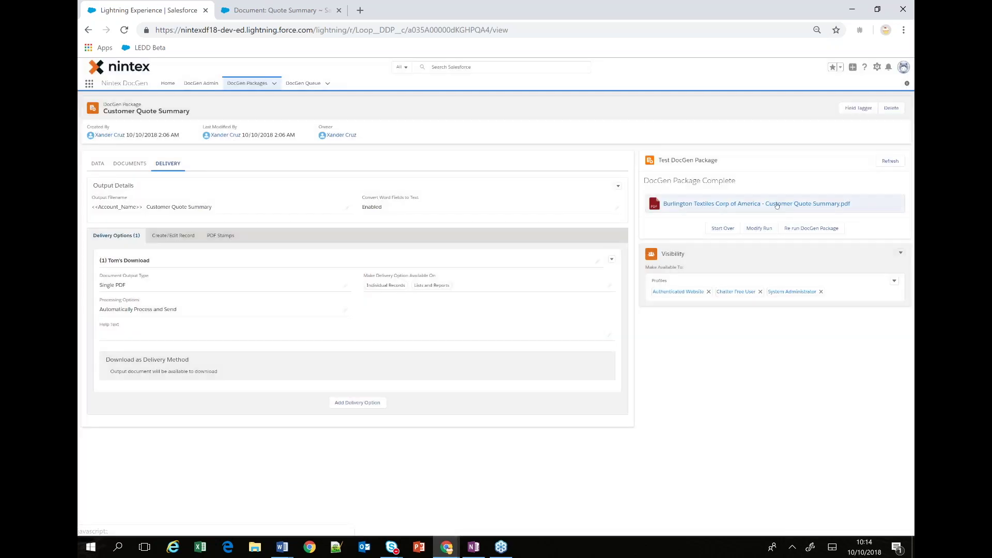
# - Download the generated Burlington Textiles quote summary PDF, open it in its own maximized window and examine the two quote tables
pyautogui.click(776, 206)
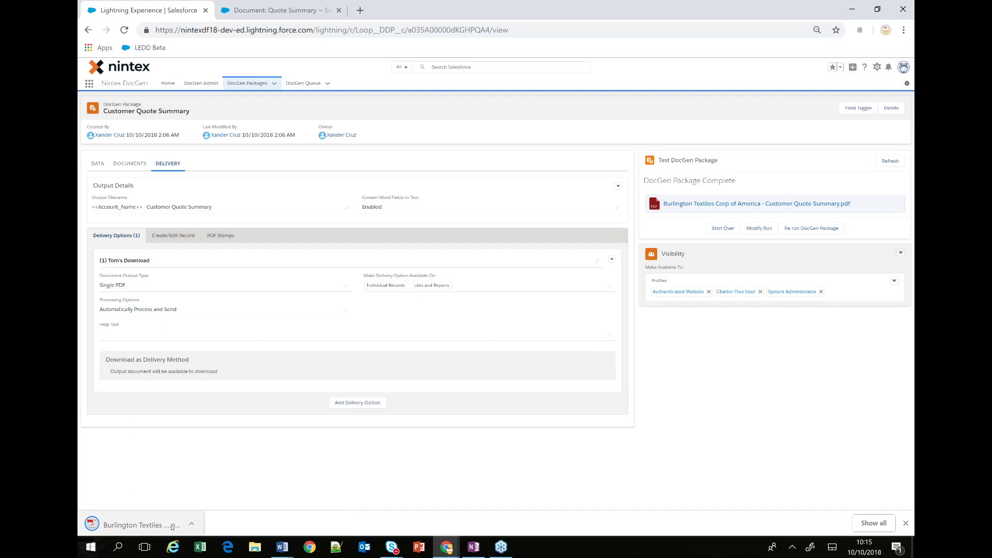
pyautogui.click(172, 527)
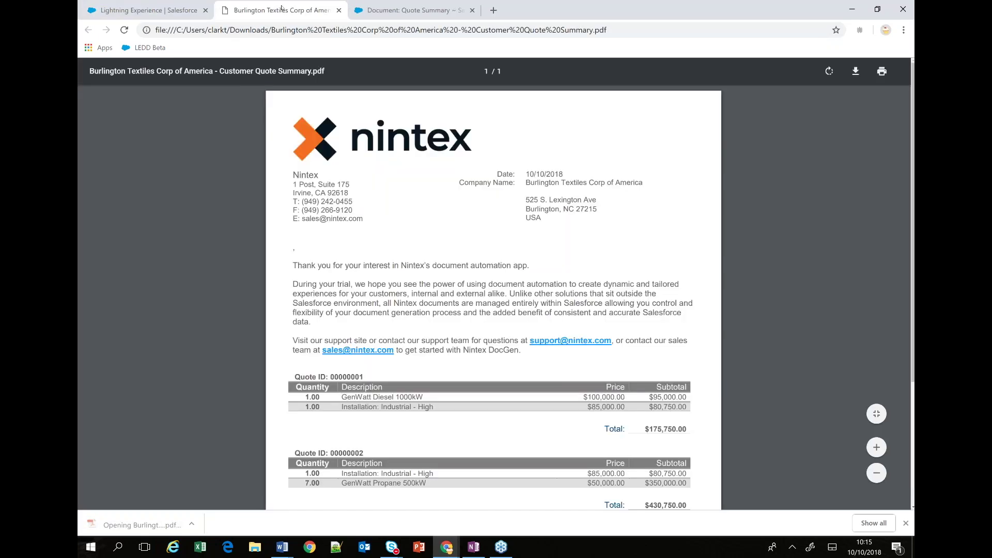
pyautogui.moveTo(305, 10); pyautogui.dragTo(103, 115)
pyautogui.click(448, 109)
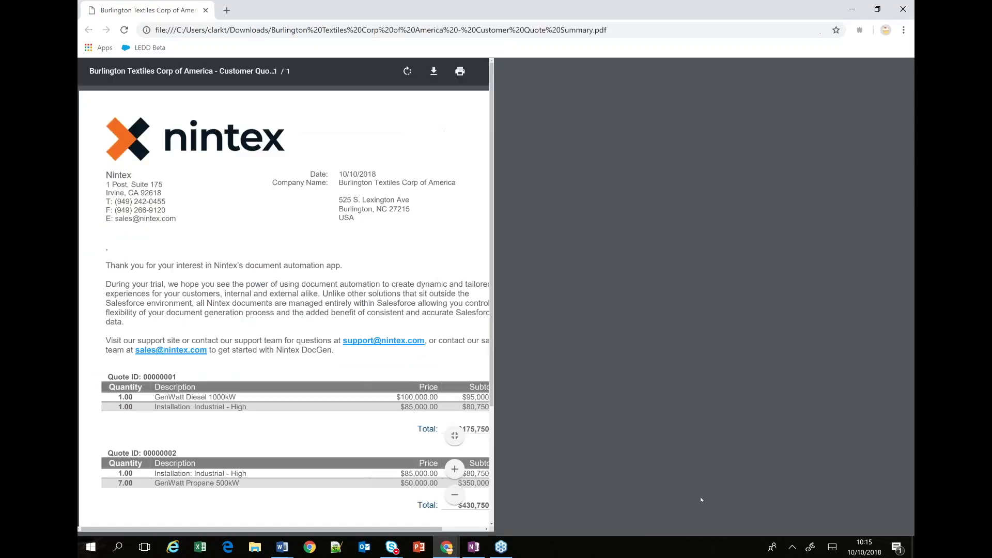
pyautogui.scroll(-2, 465, 310)
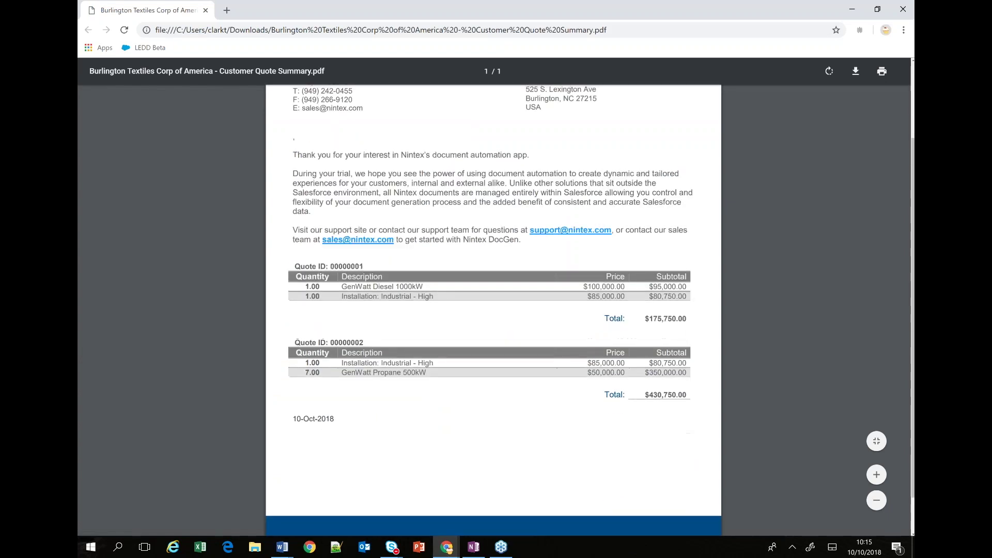
pyautogui.scroll(1, 465, 310)
pyautogui.moveTo(296, 331); pyautogui.dragTo(692, 386)
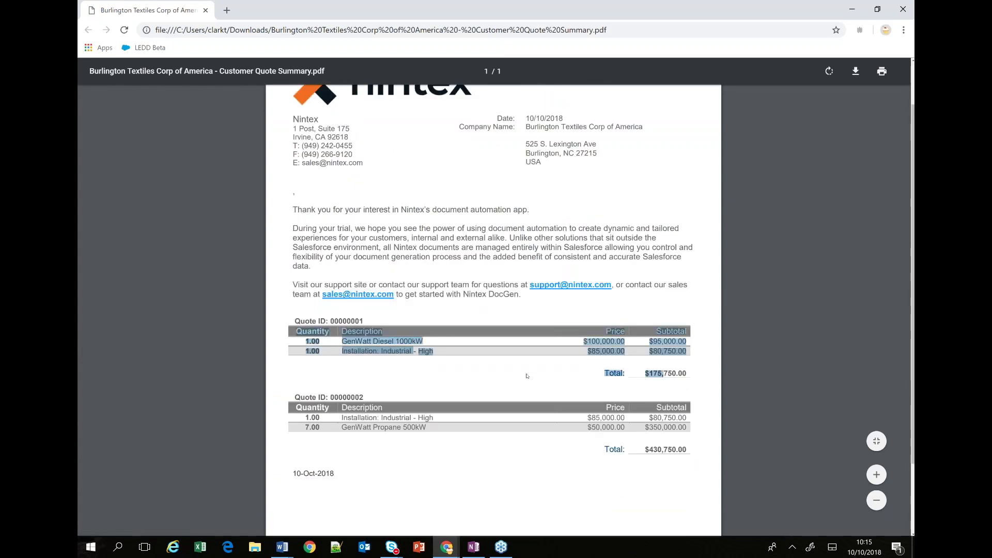
pyautogui.click(527, 376)
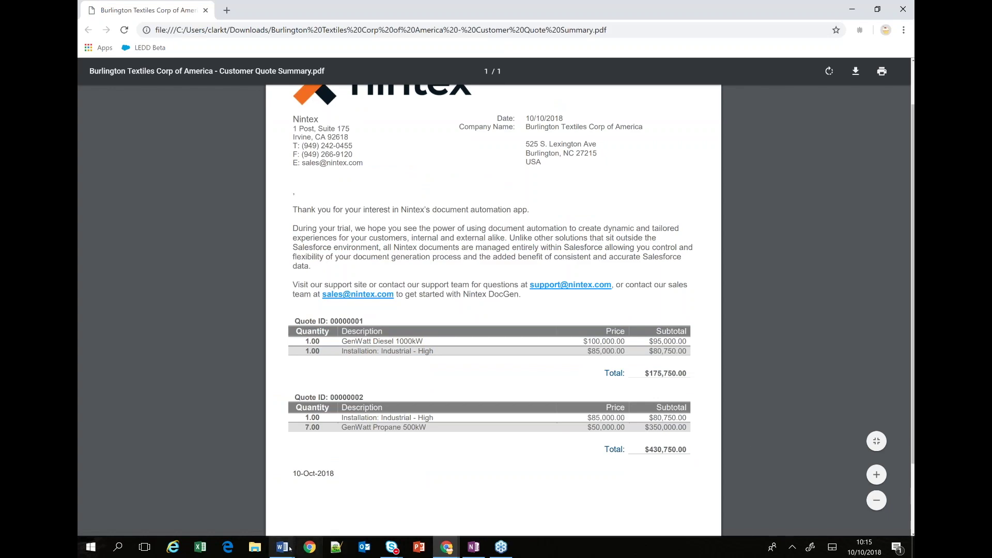
# - Arrange the Quote Summary.docx template in Word side by side with the generated quote summary PDF
pyautogui.moveTo(282, 547)
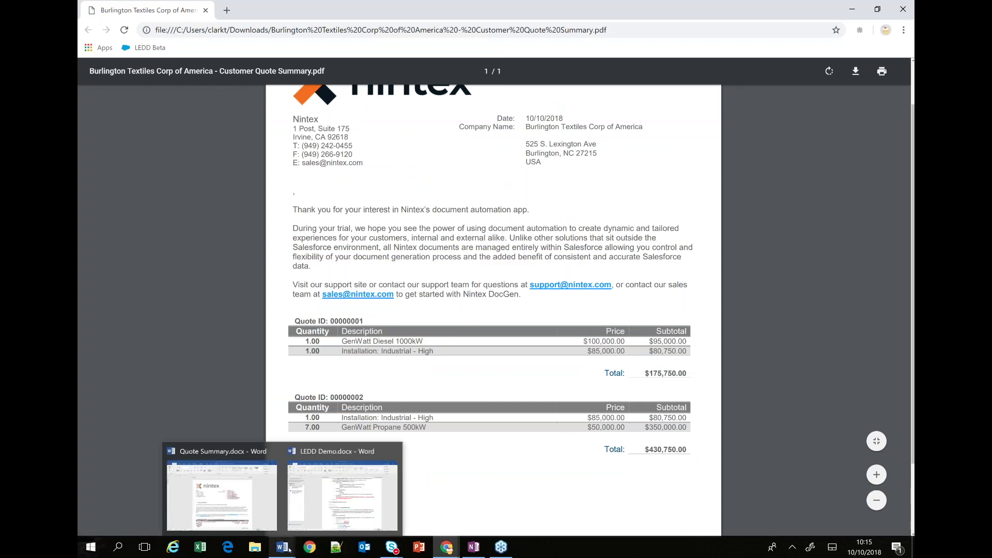
pyautogui.click(239, 500)
pyautogui.press('super+Down')
pyautogui.press('super+Right')
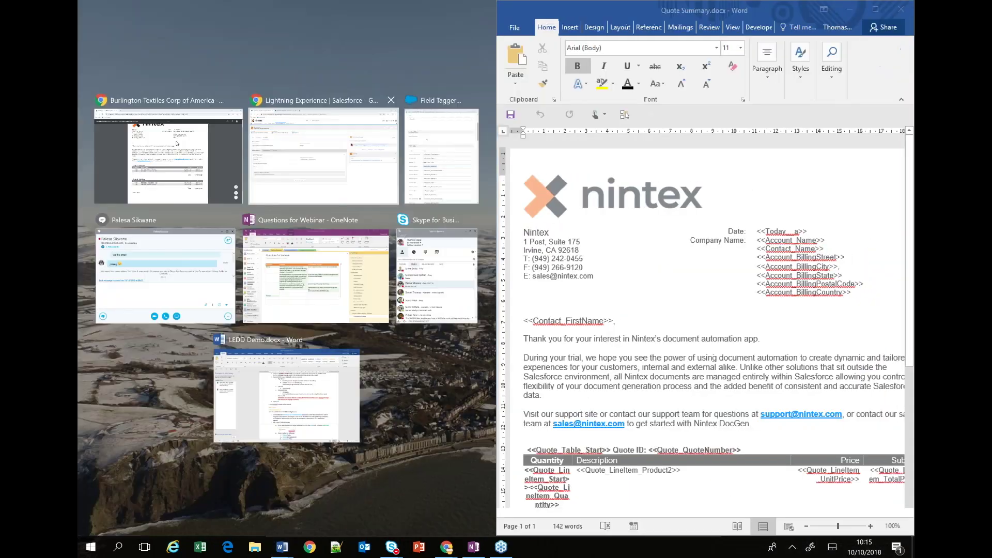
pyautogui.click(155, 155)
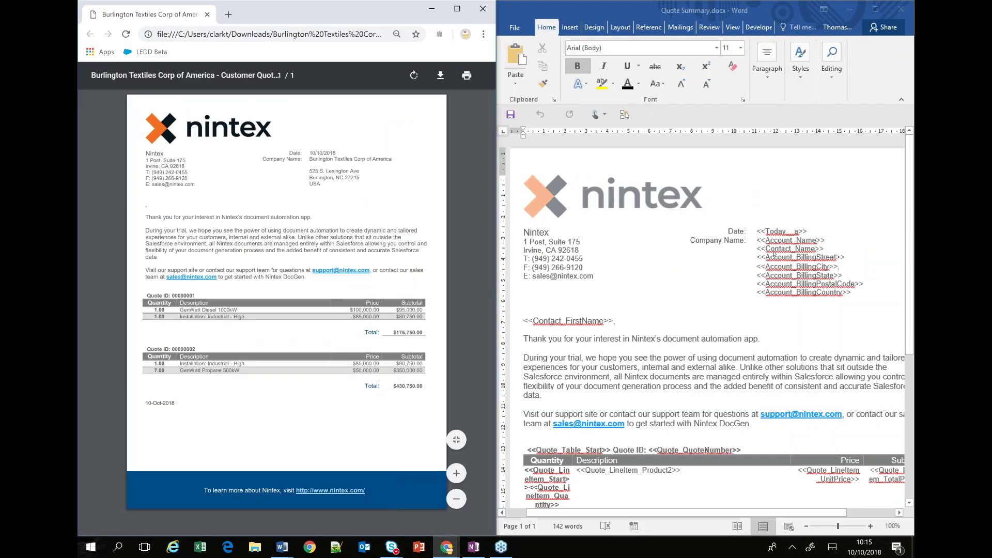
pyautogui.keyDown('ctrl'); pyautogui.scroll(-3, 750, 260); pyautogui.keyUp('ctrl')
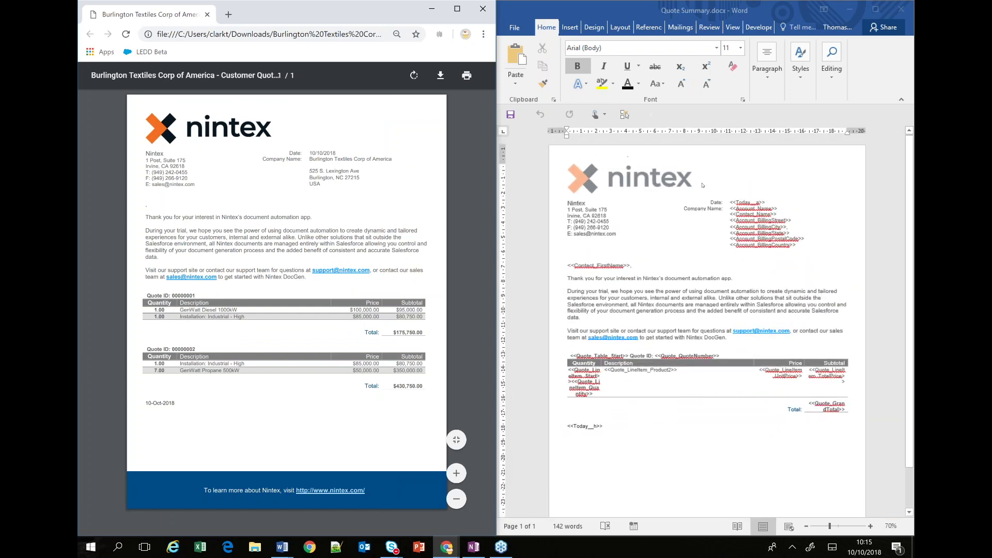
# - Compare the template's quote table with the generated PDF and highlight the <<Quote_LineItem_Start>> tag in the Quantity column
pyautogui.scroll(1, 650, 365)
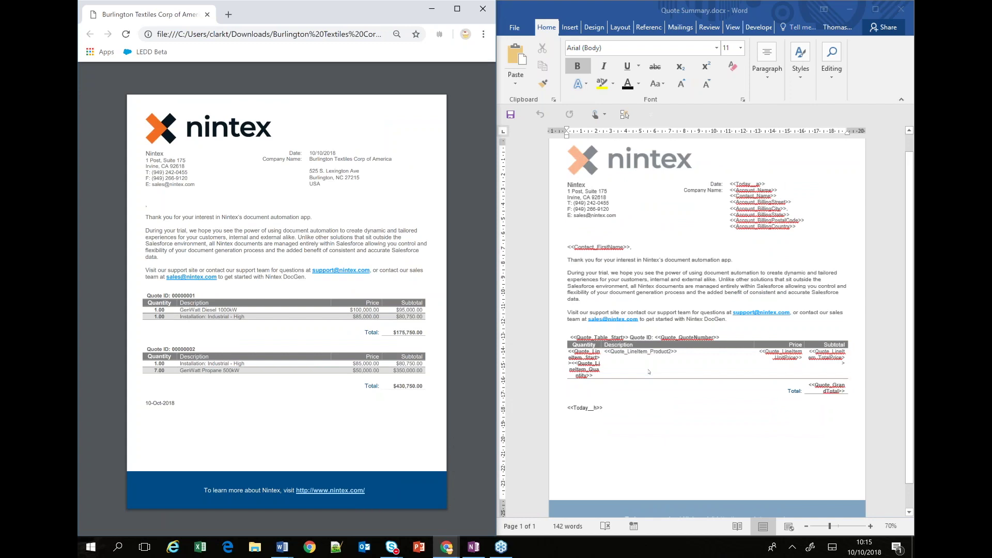
pyautogui.scroll(1, 649, 372)
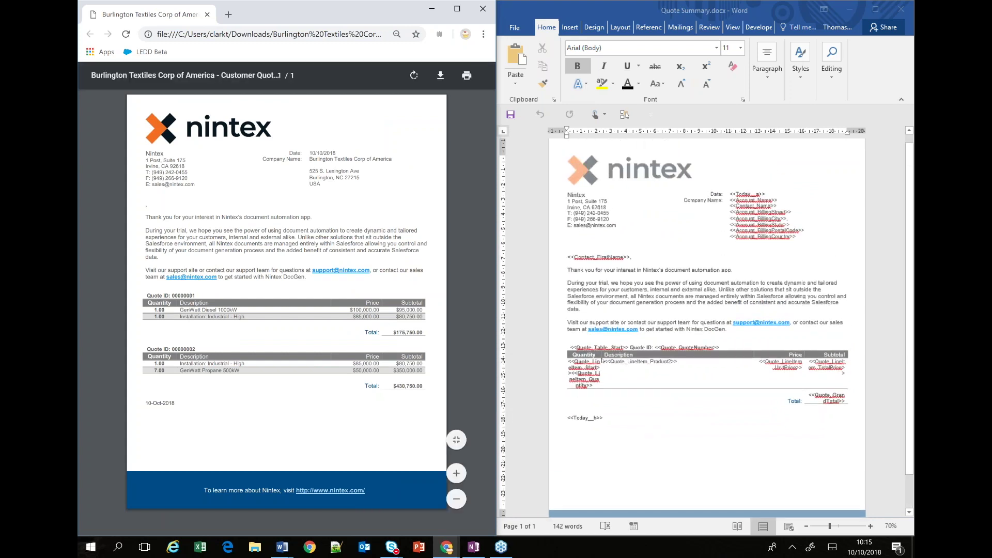
pyautogui.click(729, 330)
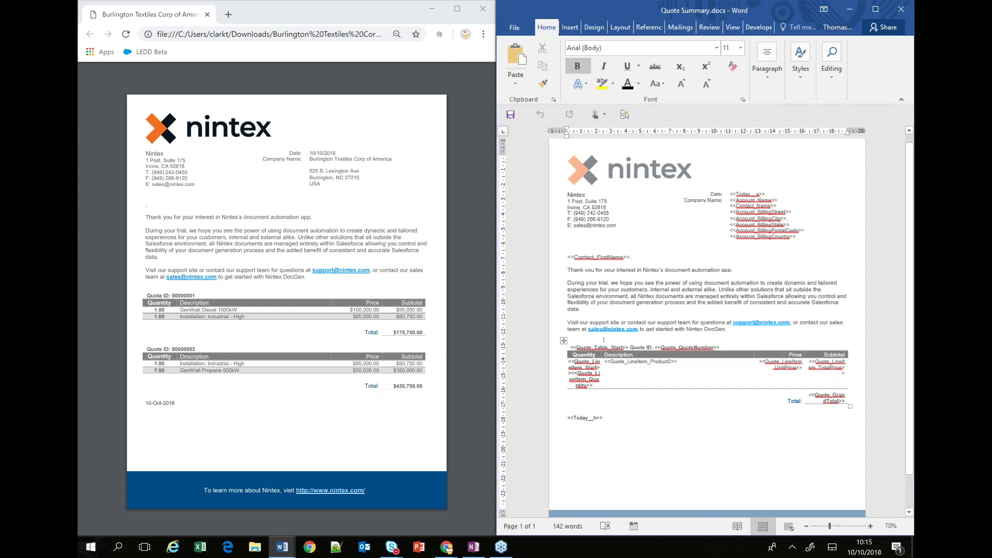
pyautogui.moveTo(574, 362)
pyautogui.mouseDown()
pyautogui.moveTo(592, 374)
pyautogui.moveTo(577, 373)
pyautogui.mouseUp()
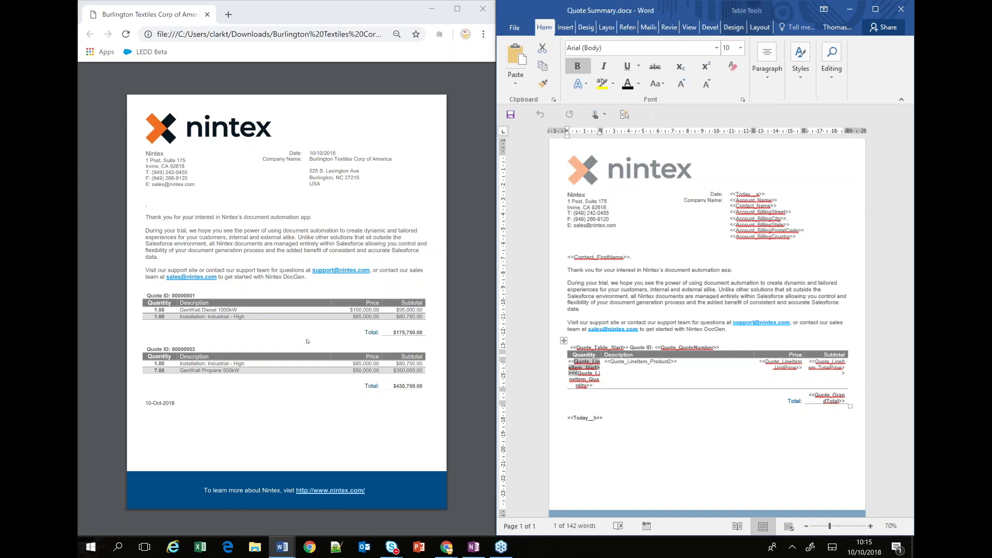